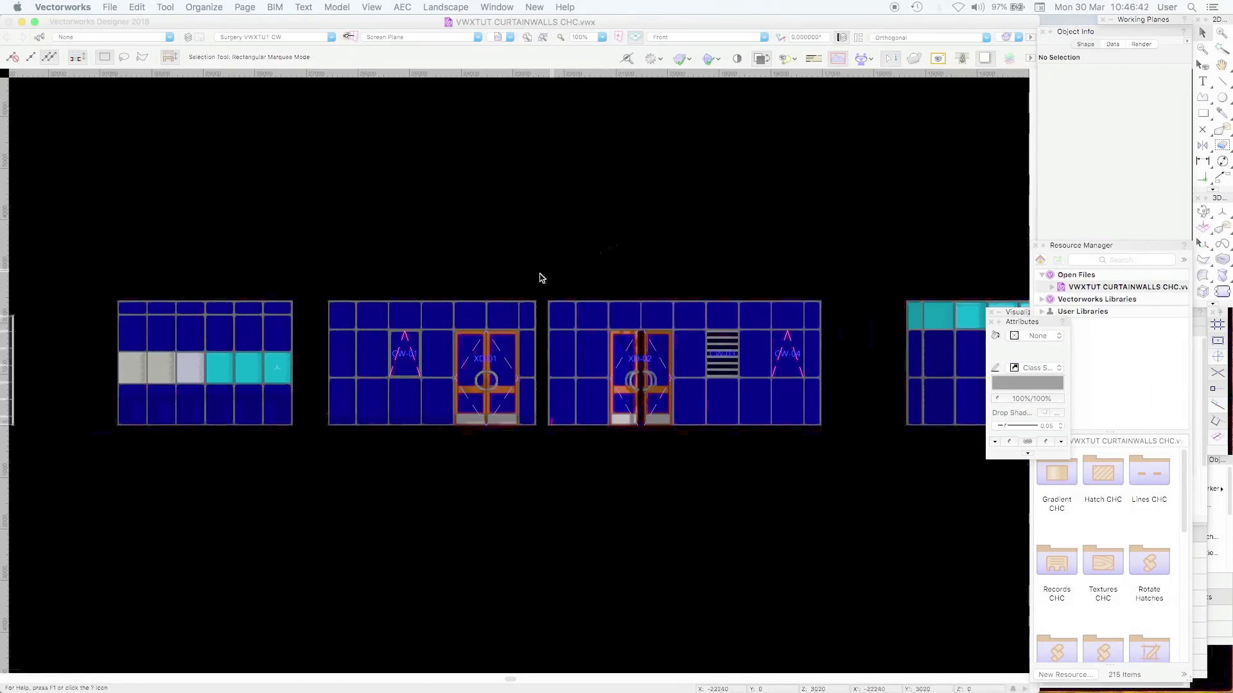
Zoom to fit the second curtain wall, which holds window CW-01 and double door XD-01.
click(473, 301)
click(471, 300)
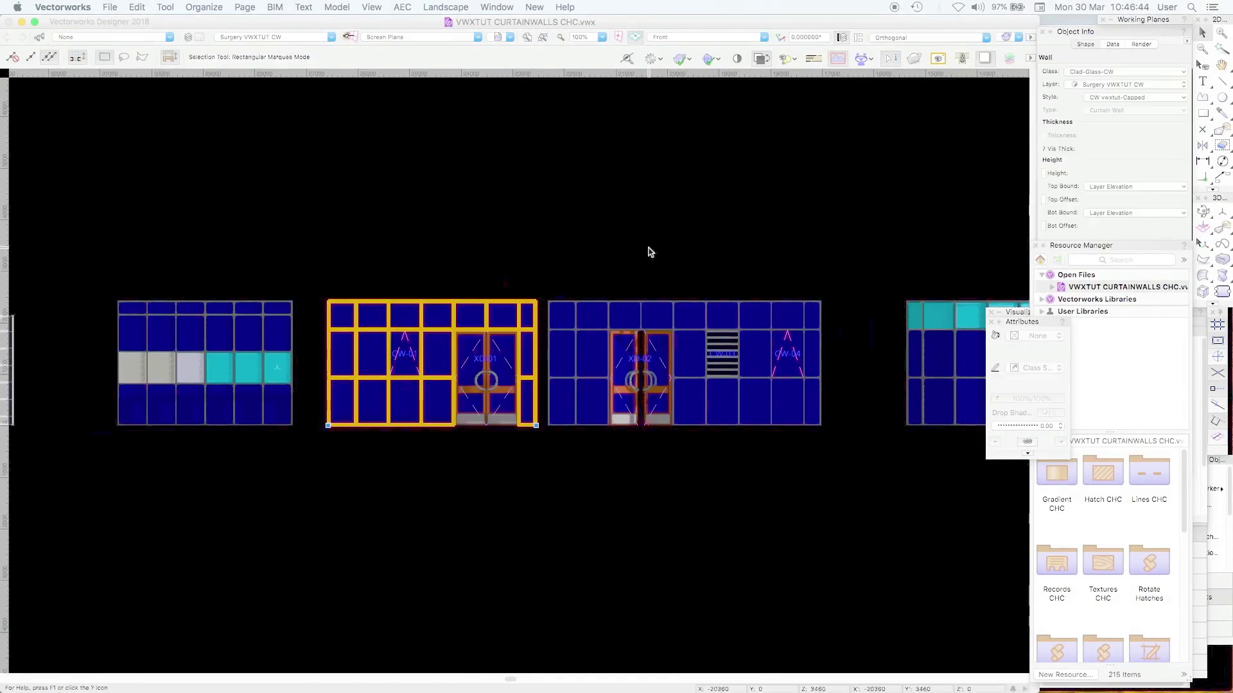
key(super+4)
click(985, 160)
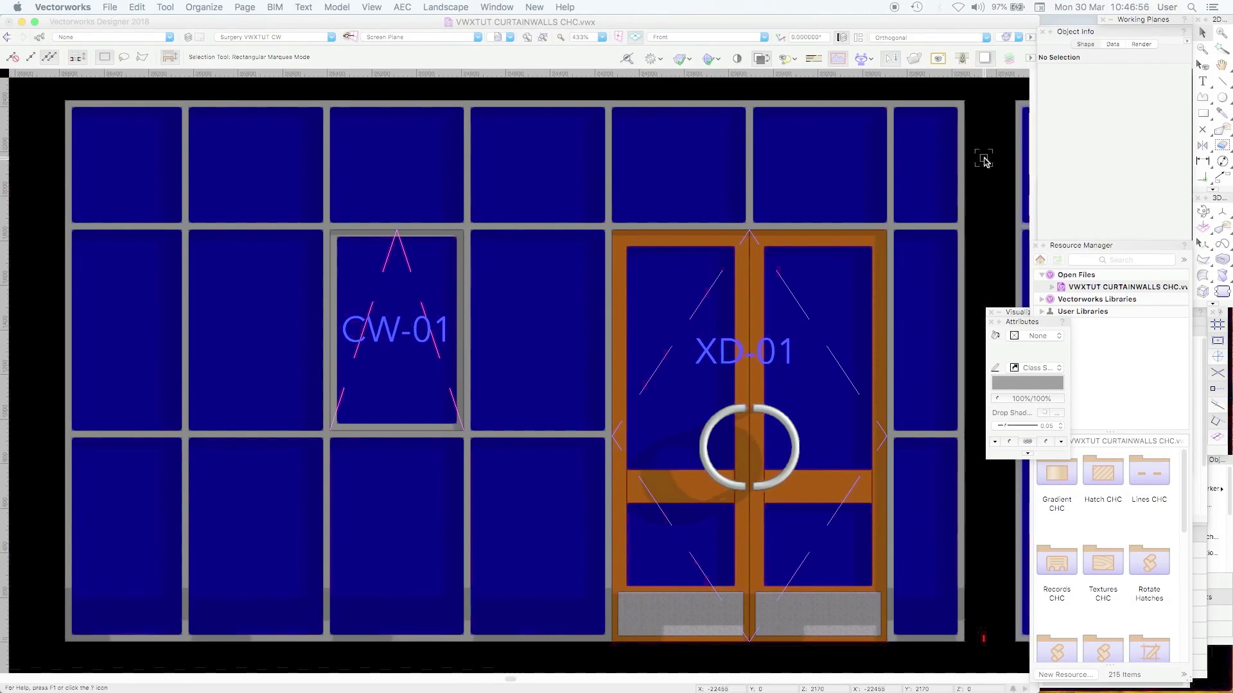
Reveal the Wall Tools flyout with its curtain wall editing tools.
click(984, 160)
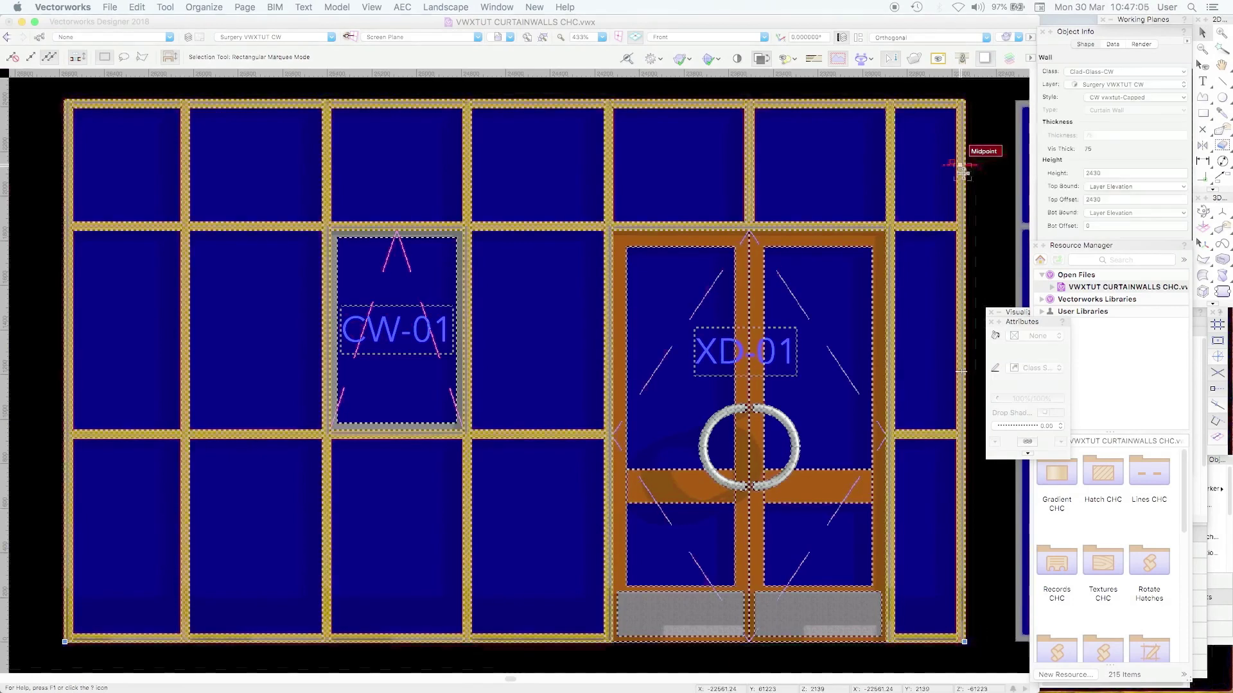
click(1203, 384)
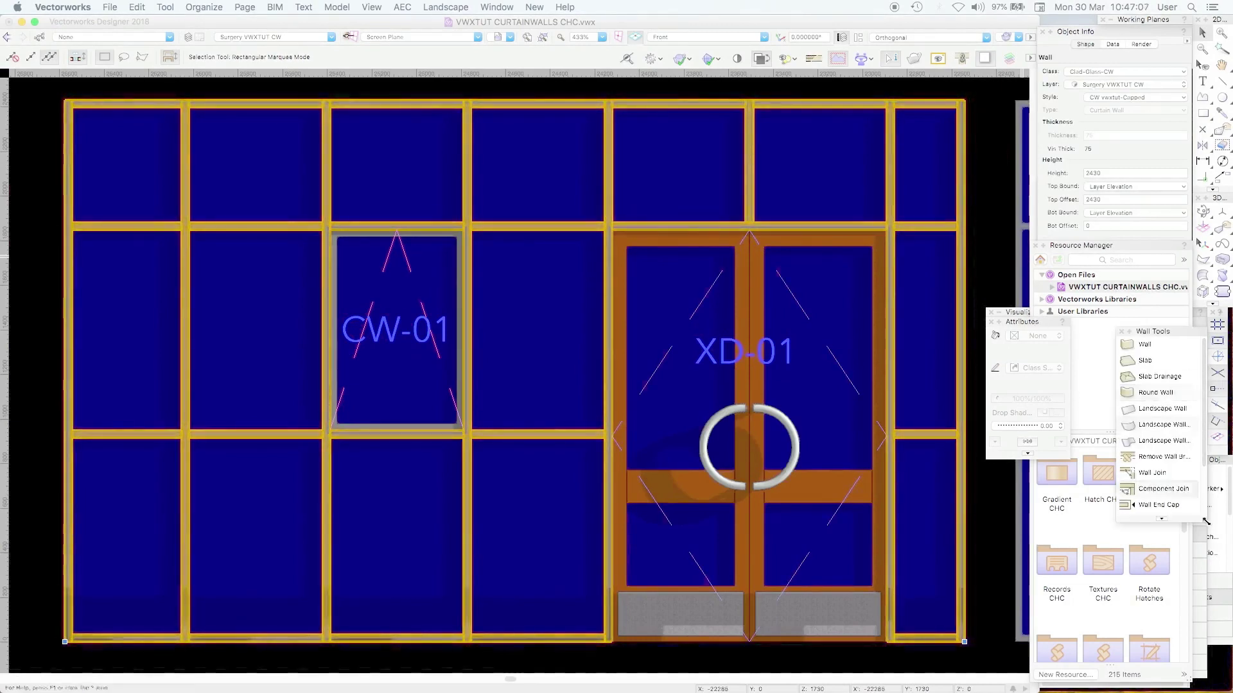
scroll(1204, 484, down, 3)
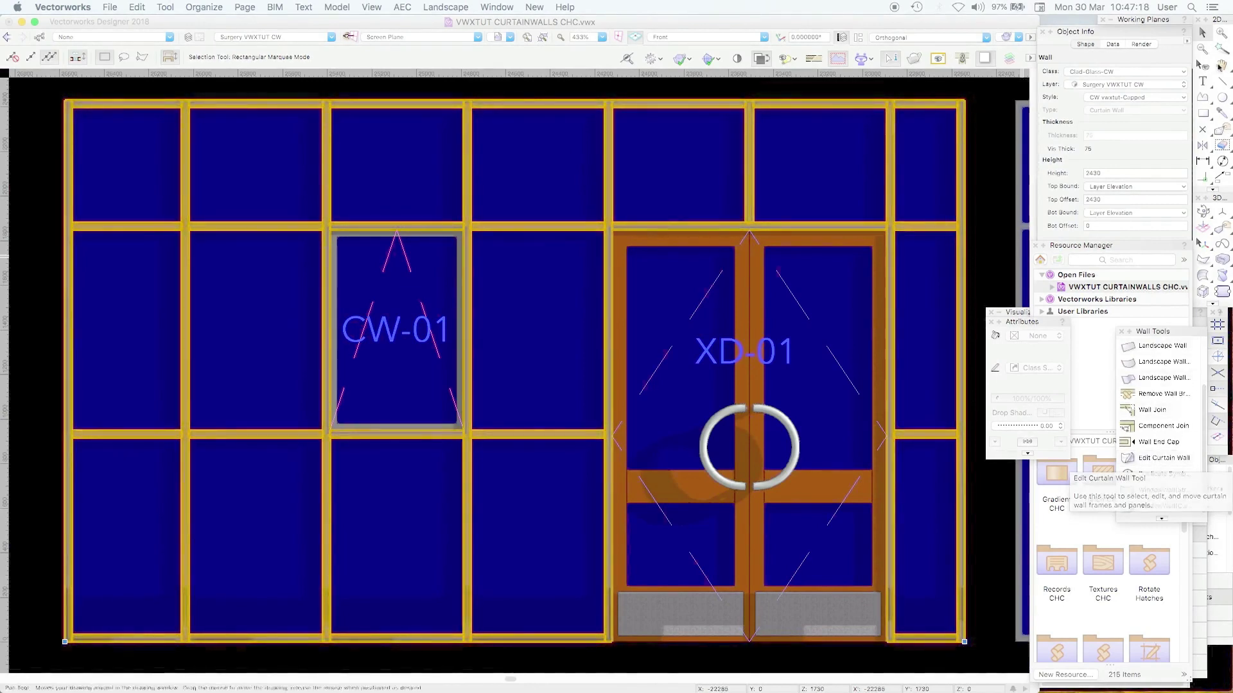
Inspect window CW-01 and door XD-01 in Object Info, then reselect the curtain wall.
click(987, 178)
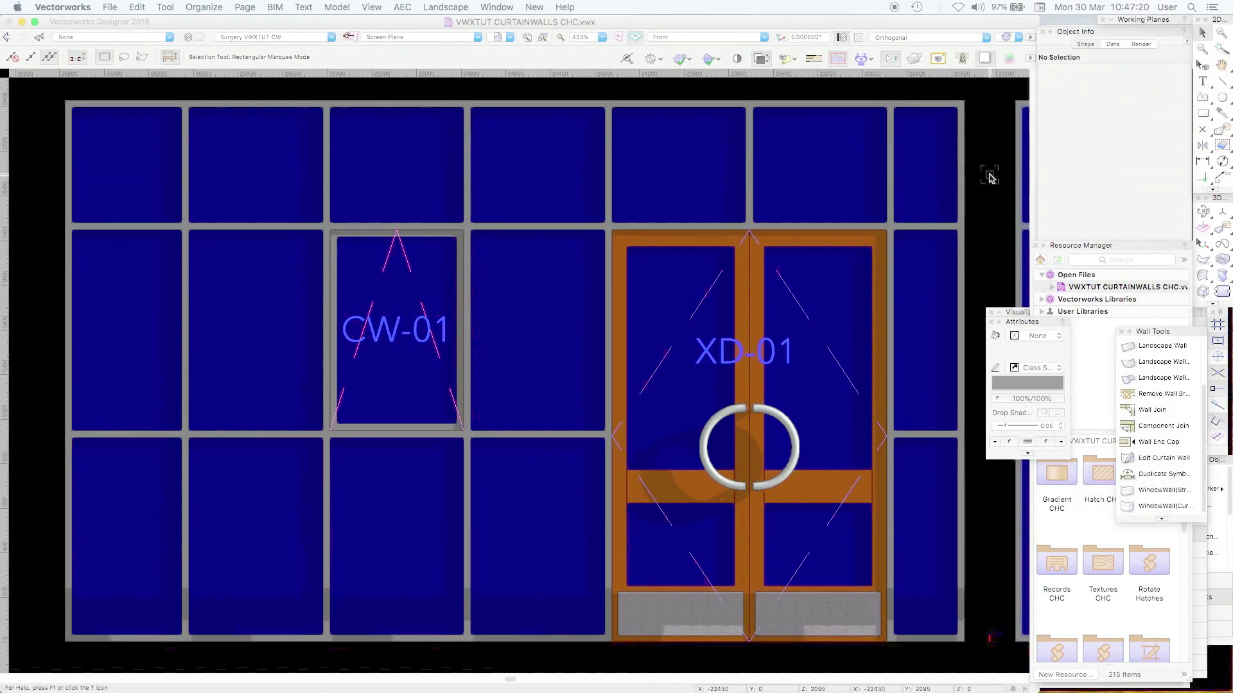
click(418, 298)
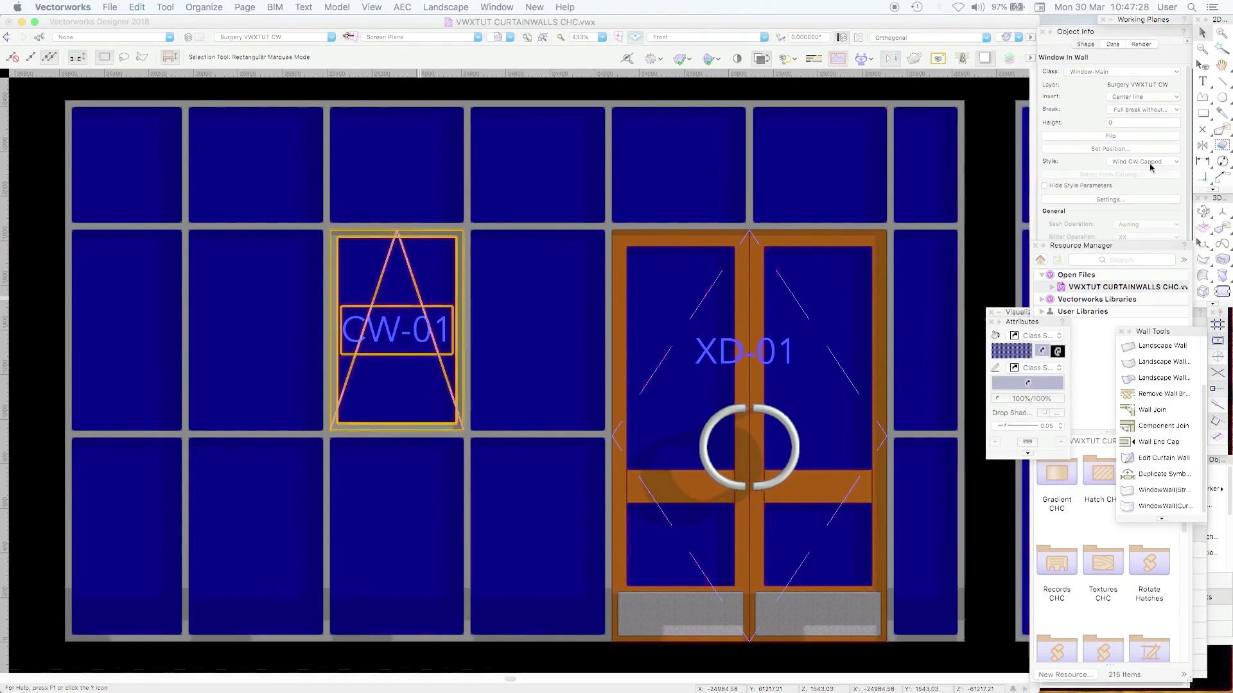
click(991, 165)
click(808, 250)
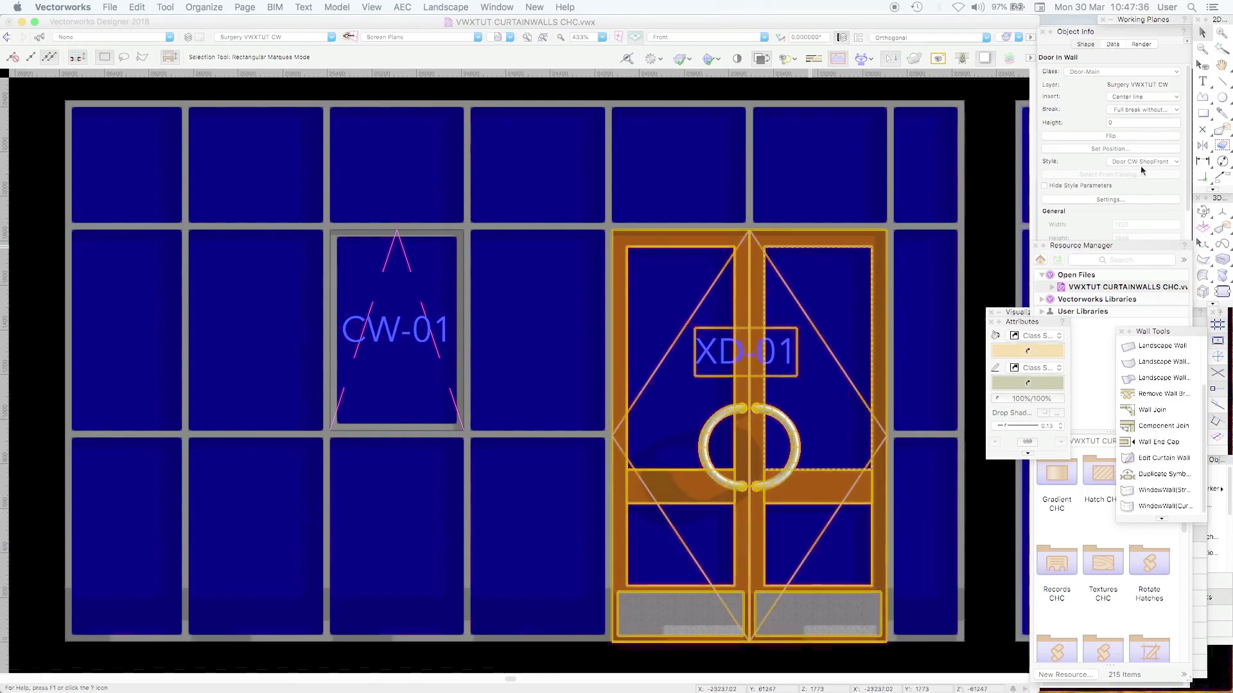
click(993, 168)
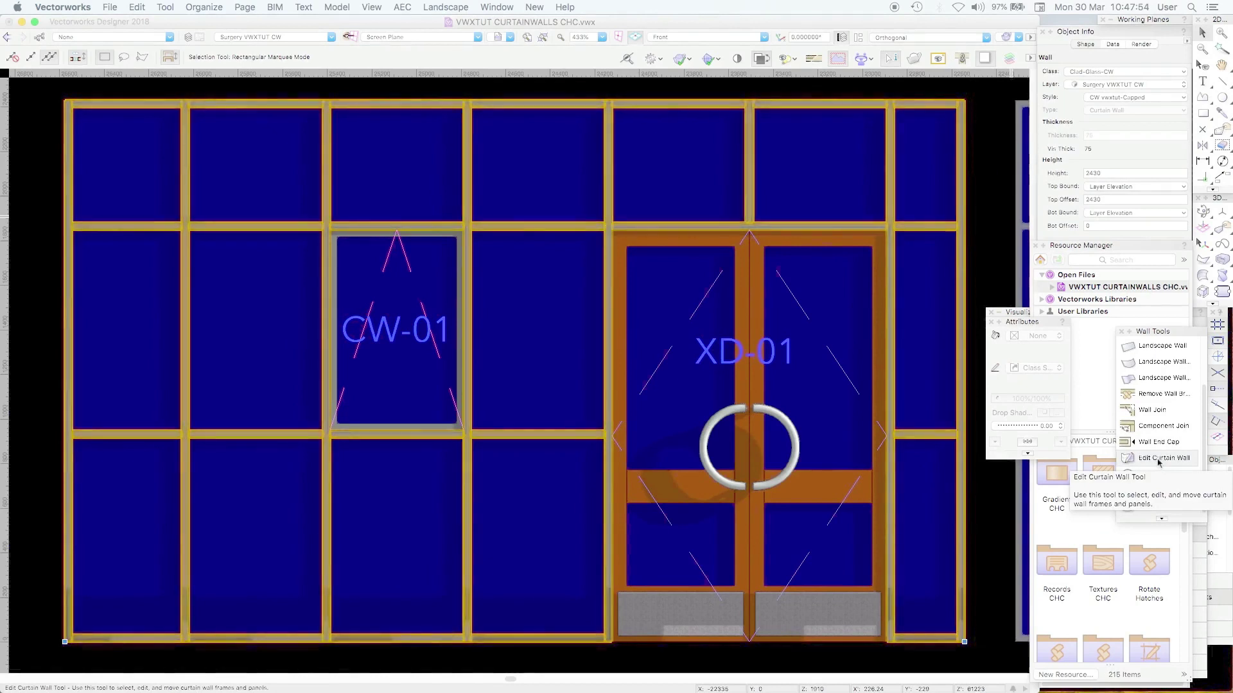
Switch the selected curtain wall to Top/Plan view.
click(973, 239)
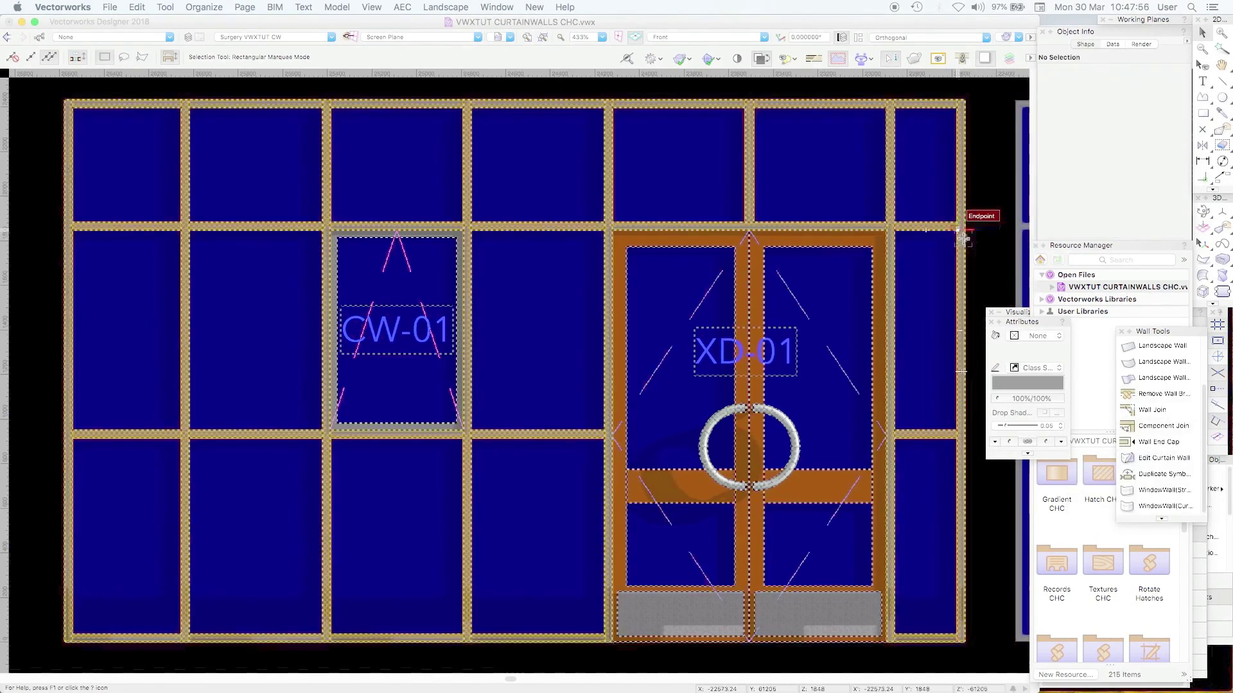
click(989, 247)
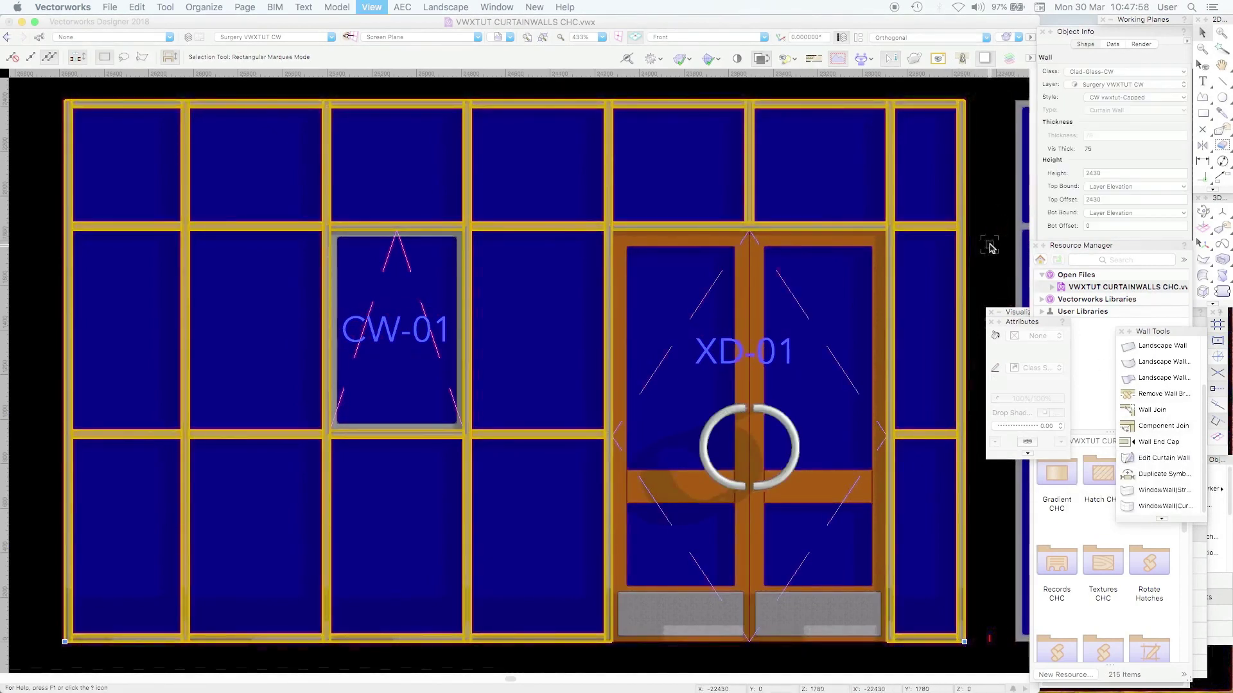
key(F5)
scroll(610, 429, up, 10)
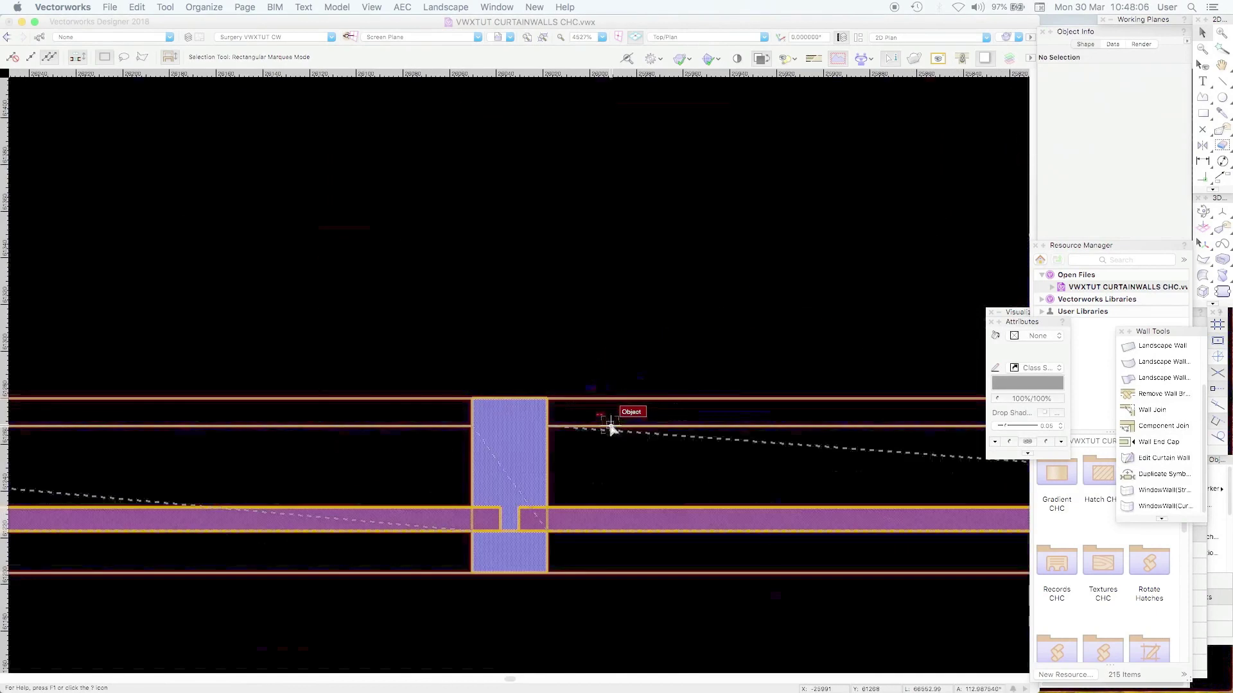
Select the walls in plan and zoom in on the end frames and glazing strip.
click(609, 426)
click(753, 300)
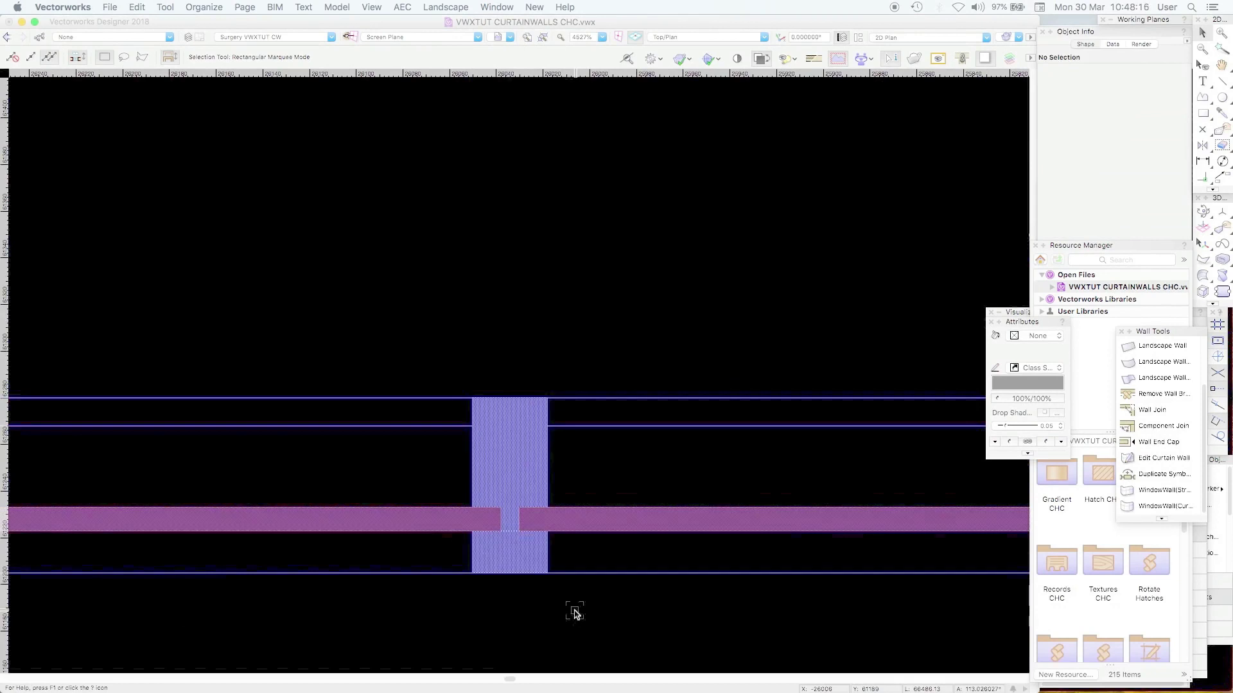
click(542, 412)
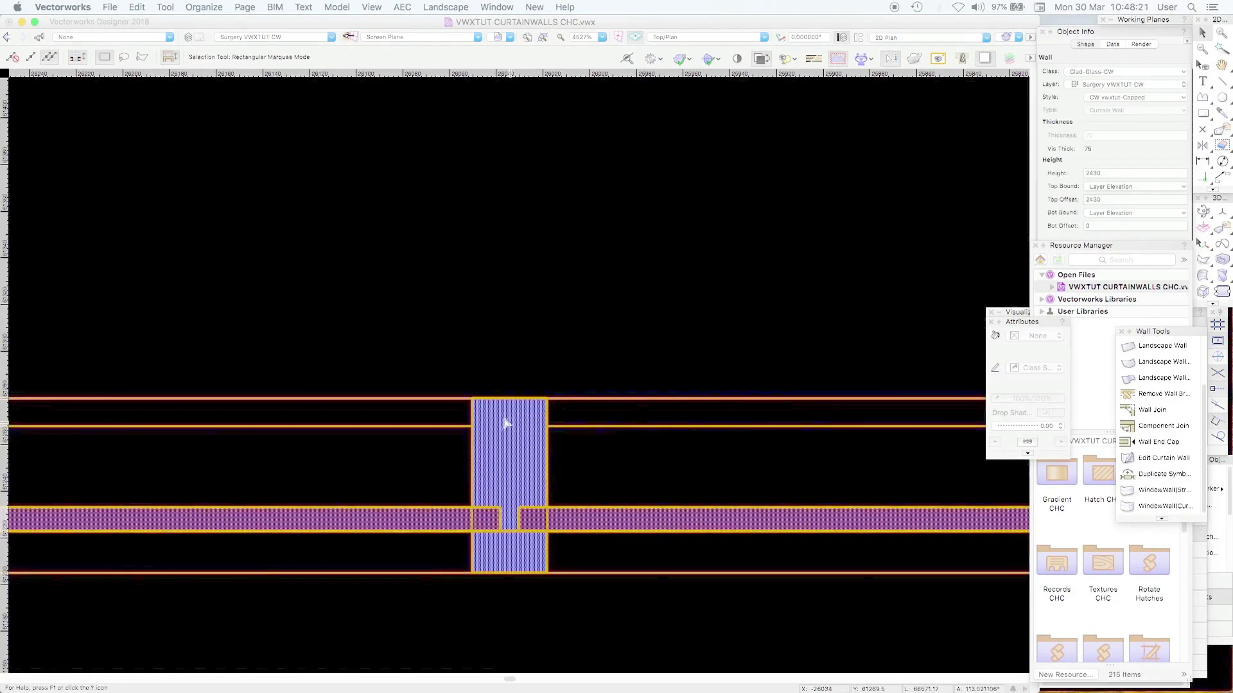
drag(534, 369, 1004, 226)
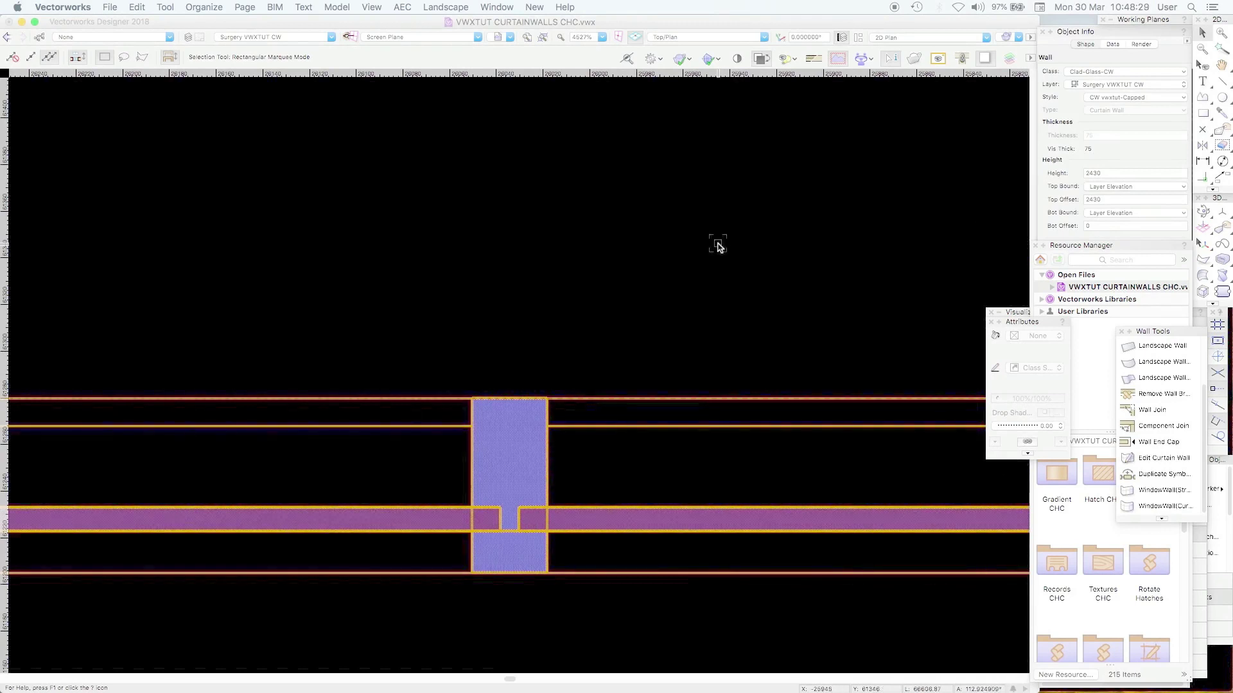
drag(691, 404, 685, 427)
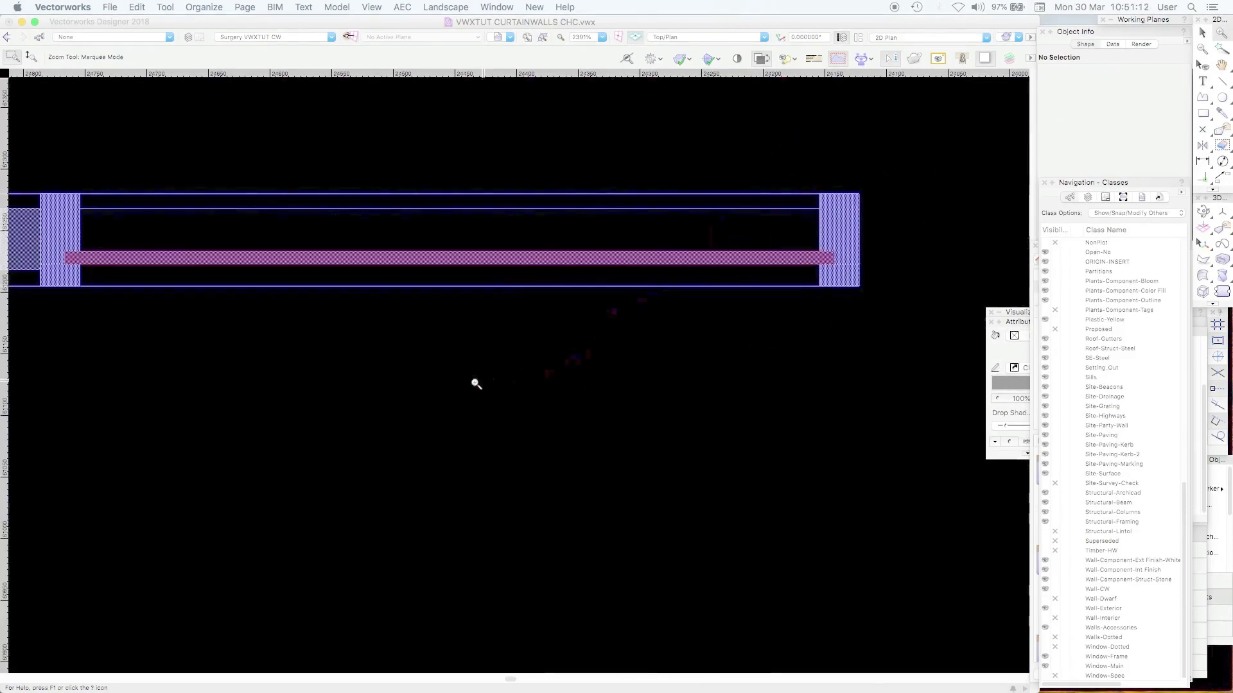
List the four wall styles in the WALLS CHC resource folder and zoom out on the plan.
scroll(732, 440, left, 5)
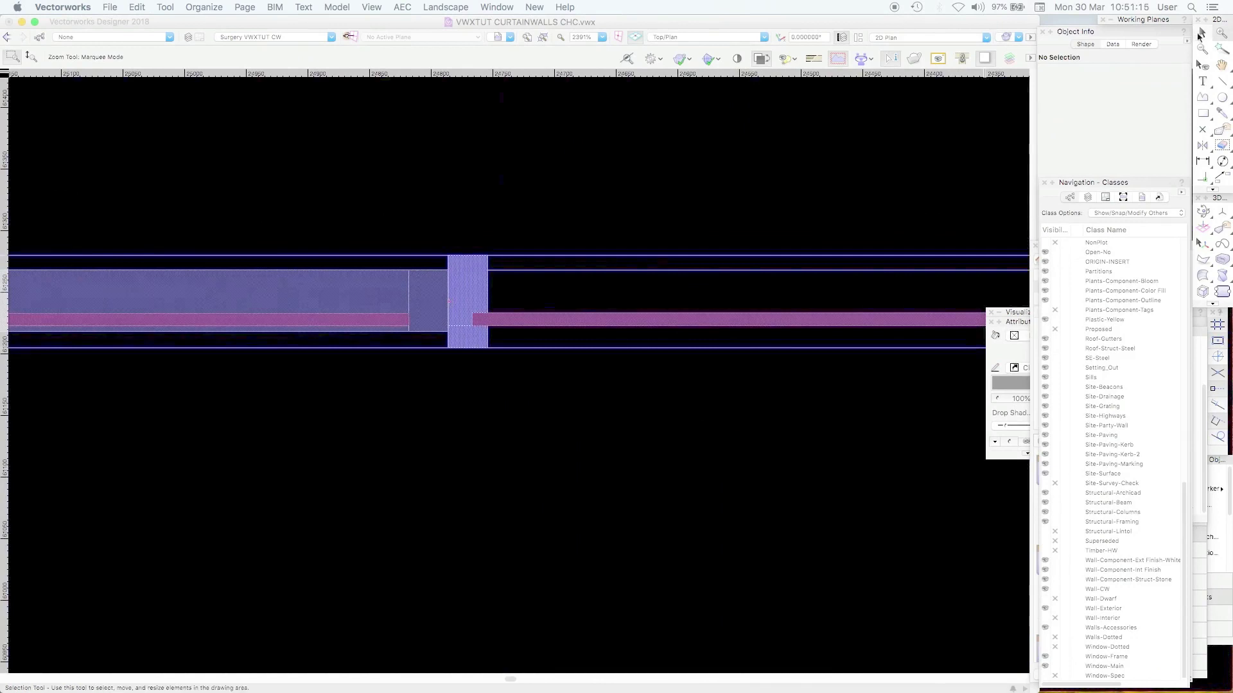
key(x)
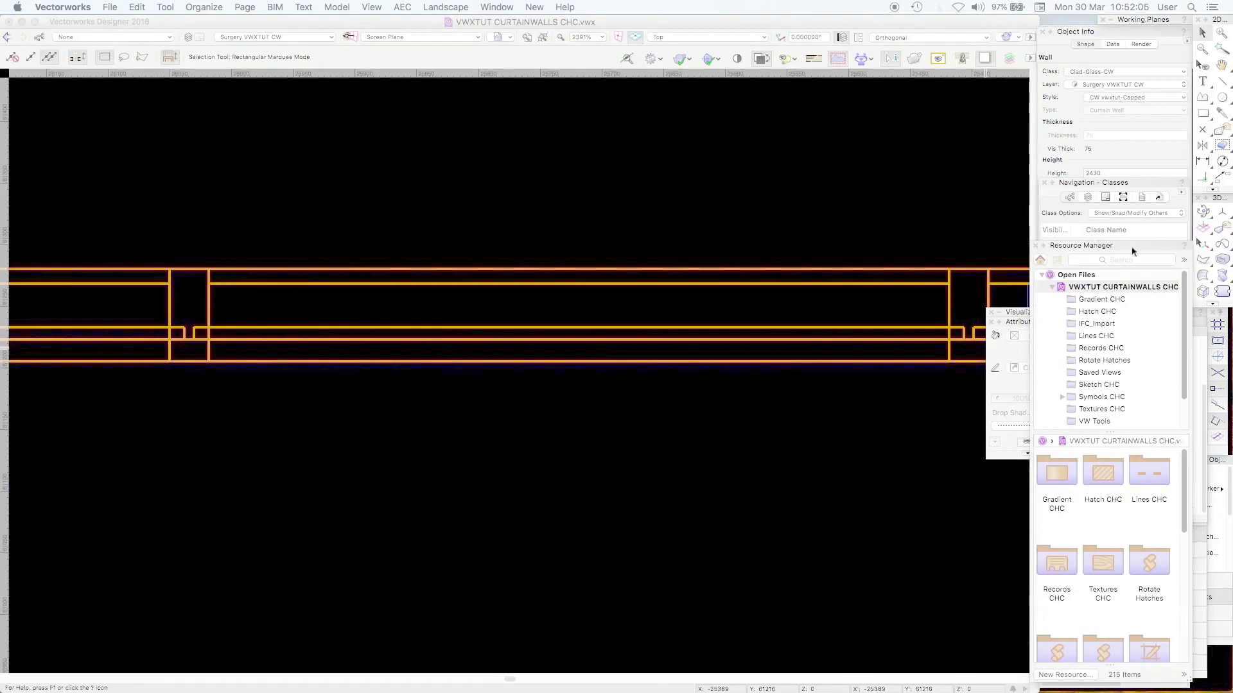
drag(1183, 330, 1183, 373)
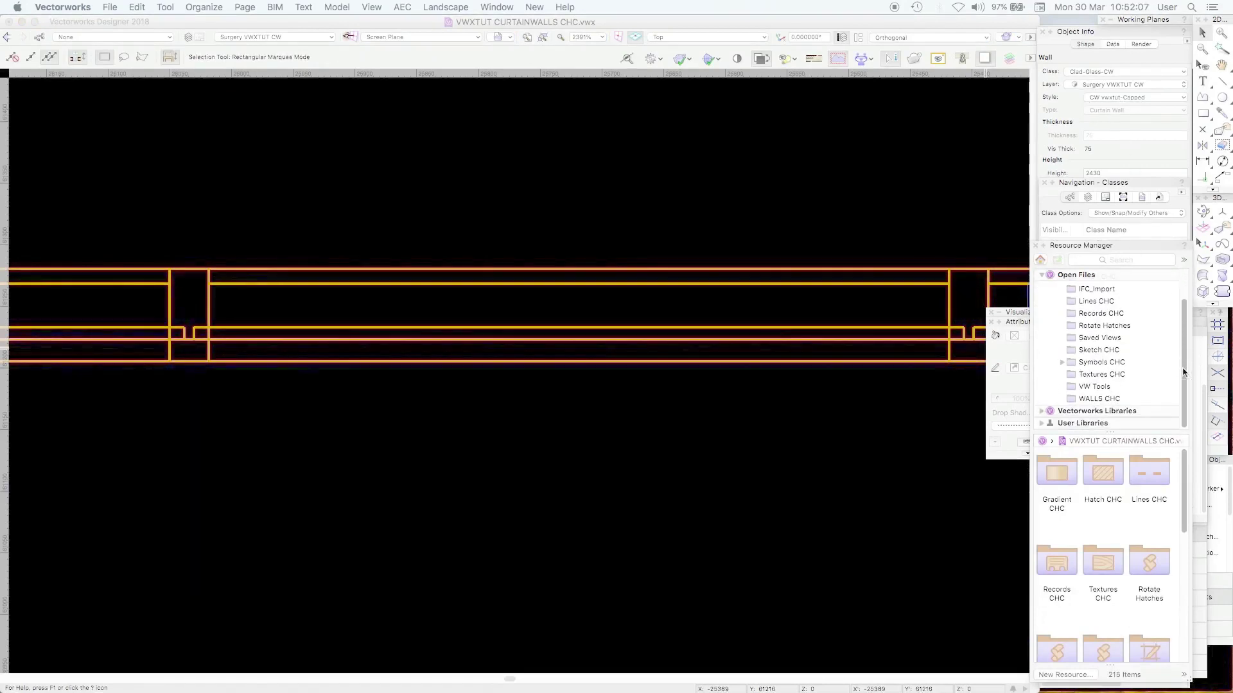
click(1069, 398)
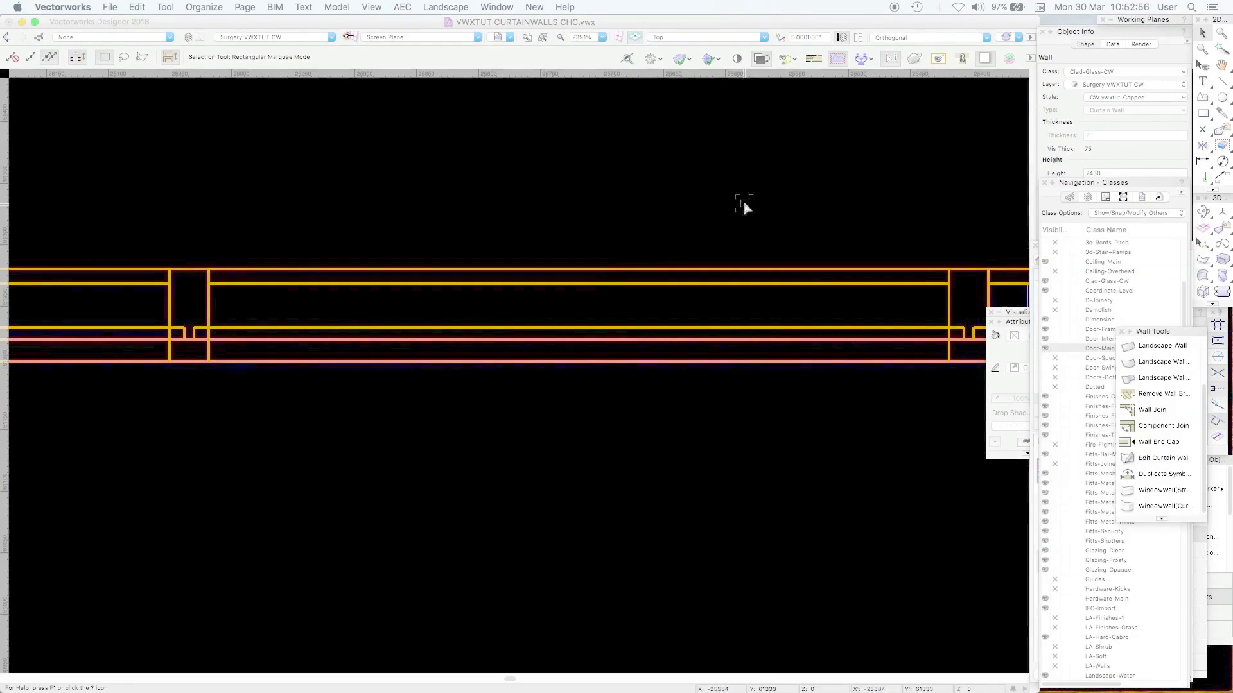
key(super+minus)
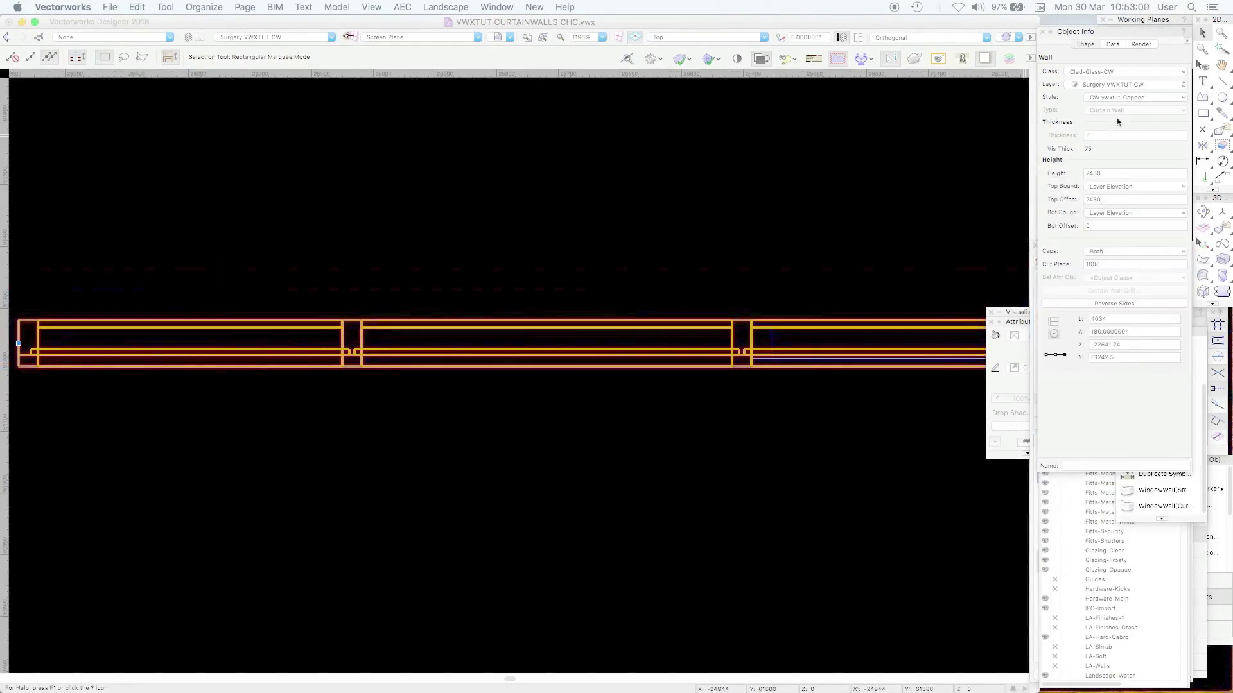
Choose Edit Style from the Object Info Style popup for CW vwxtut-Capped.
click(1131, 97)
click(1134, 125)
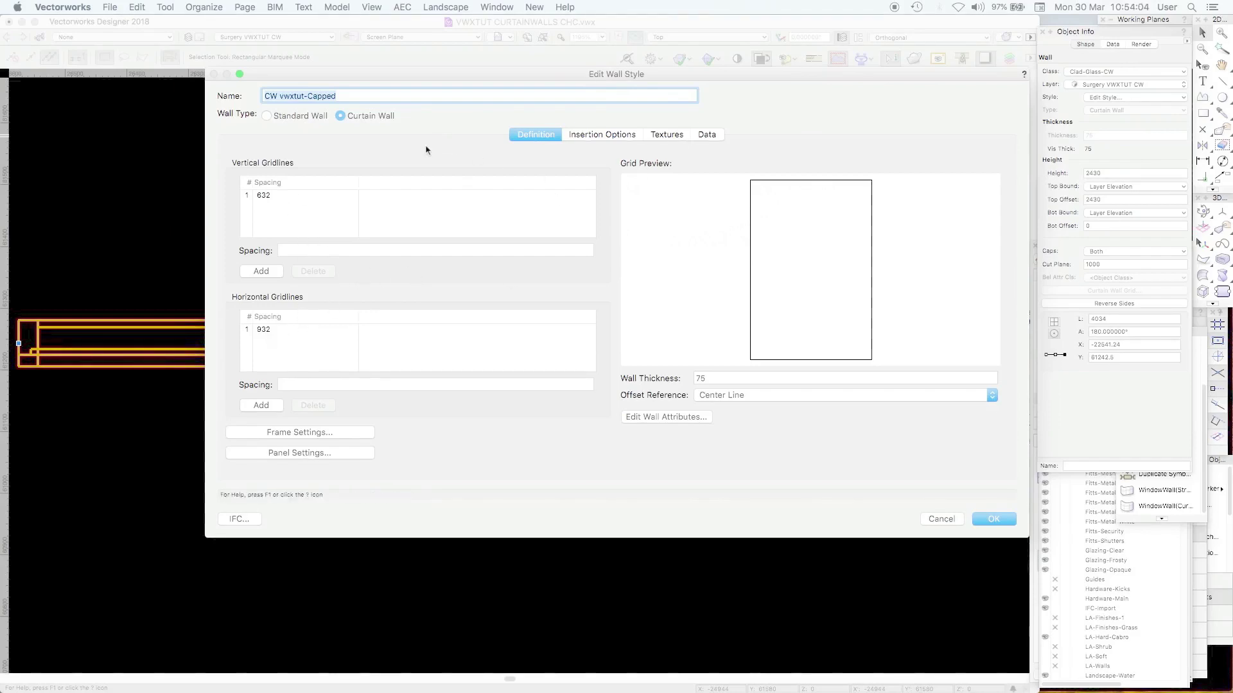
Check the style's Insertion Options, then open Frame Settings from the Definition tab.
click(613, 138)
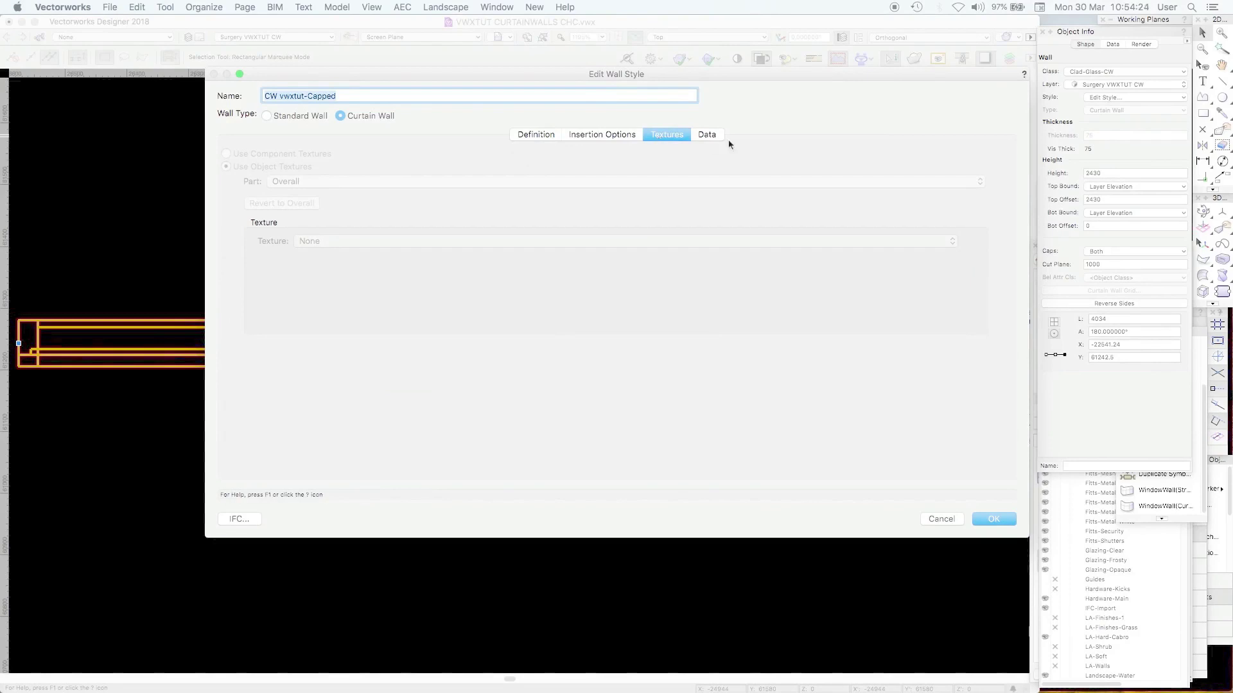
click(535, 134)
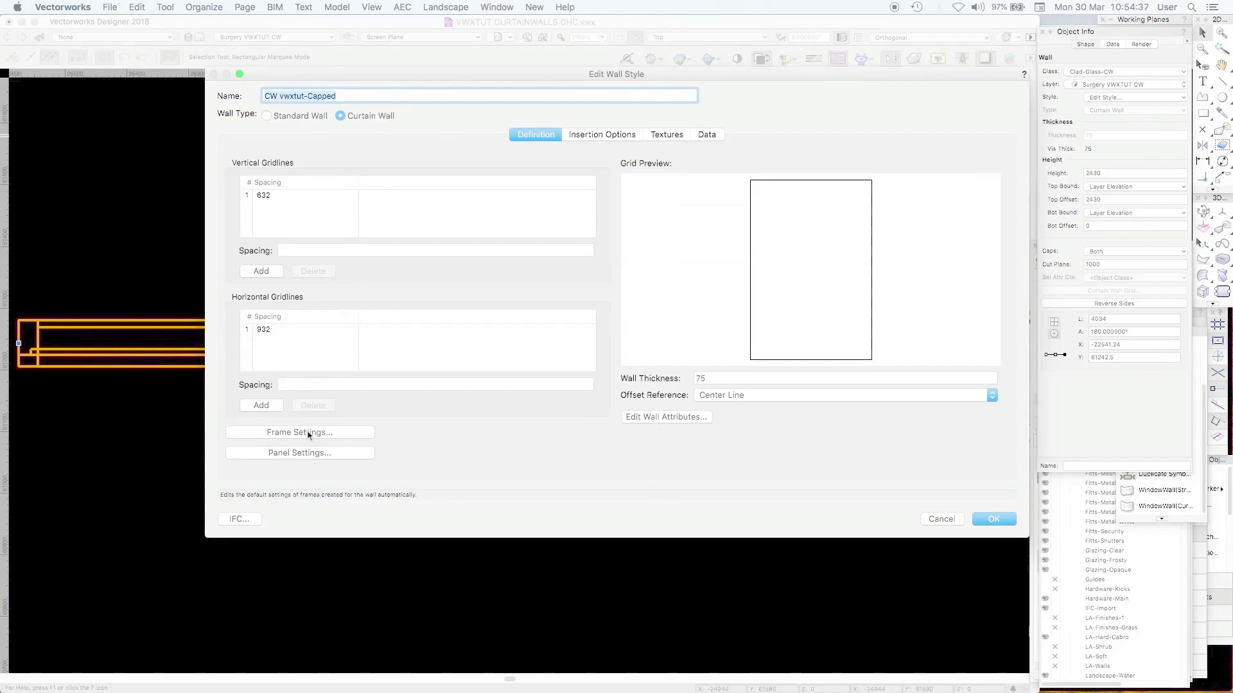
click(308, 435)
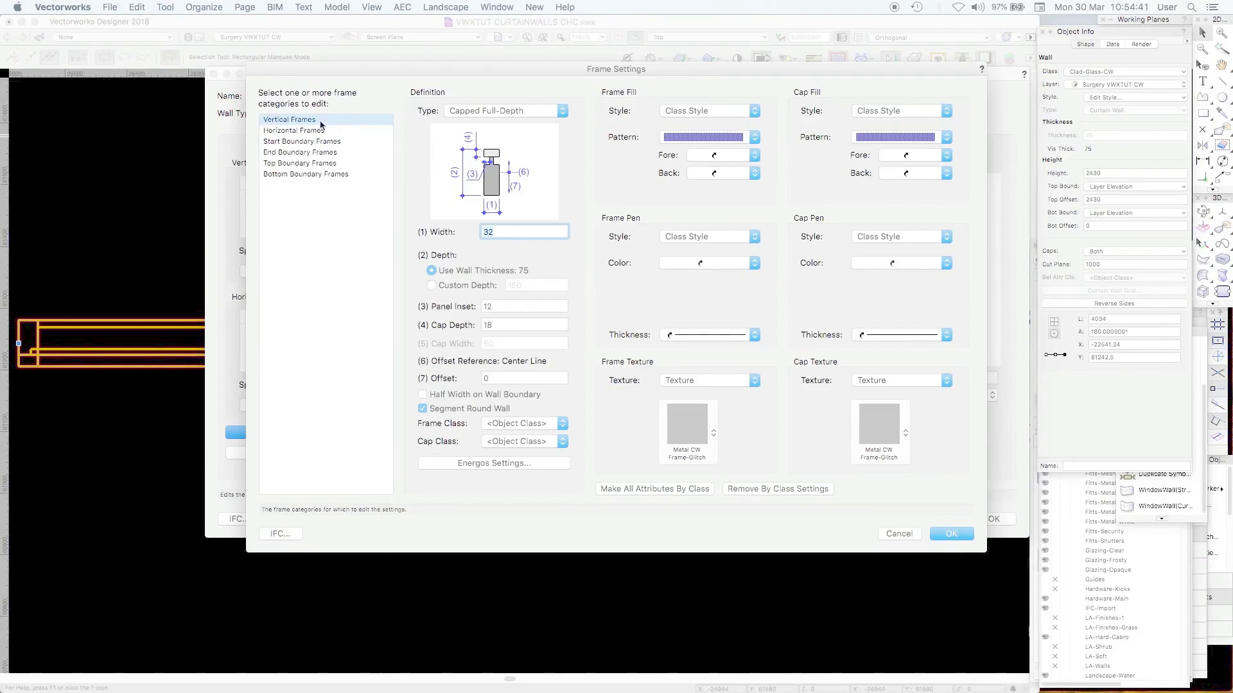
click(516, 115)
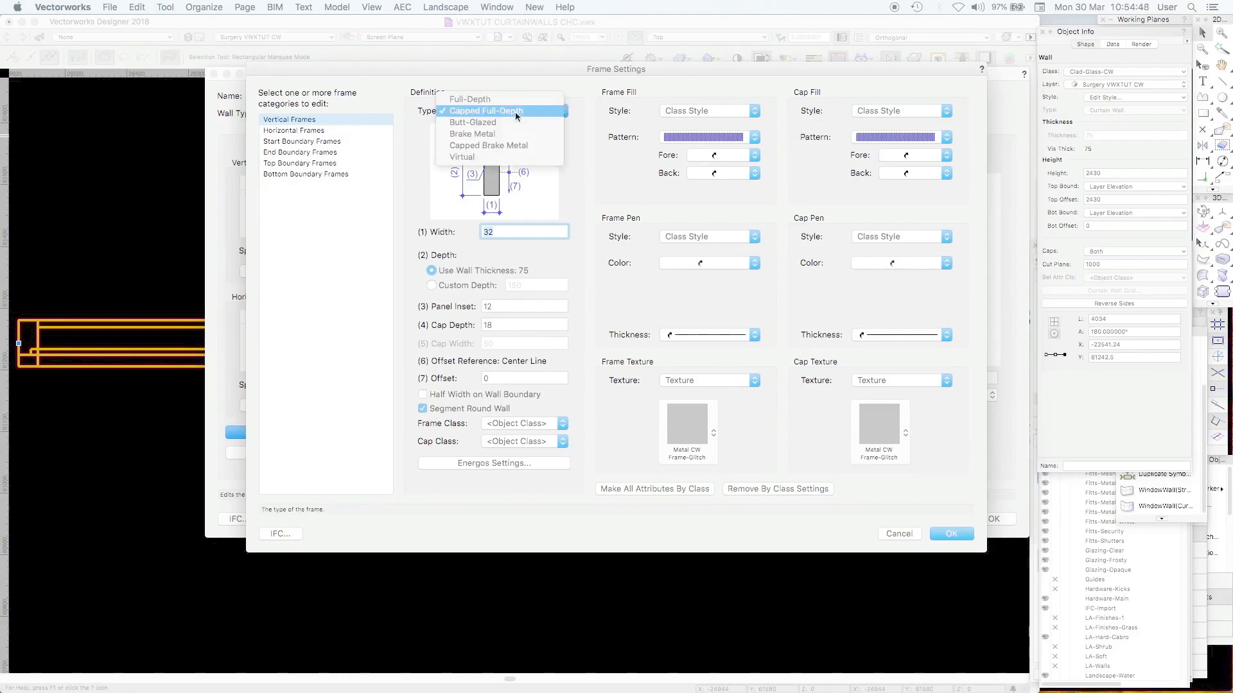
click(526, 80)
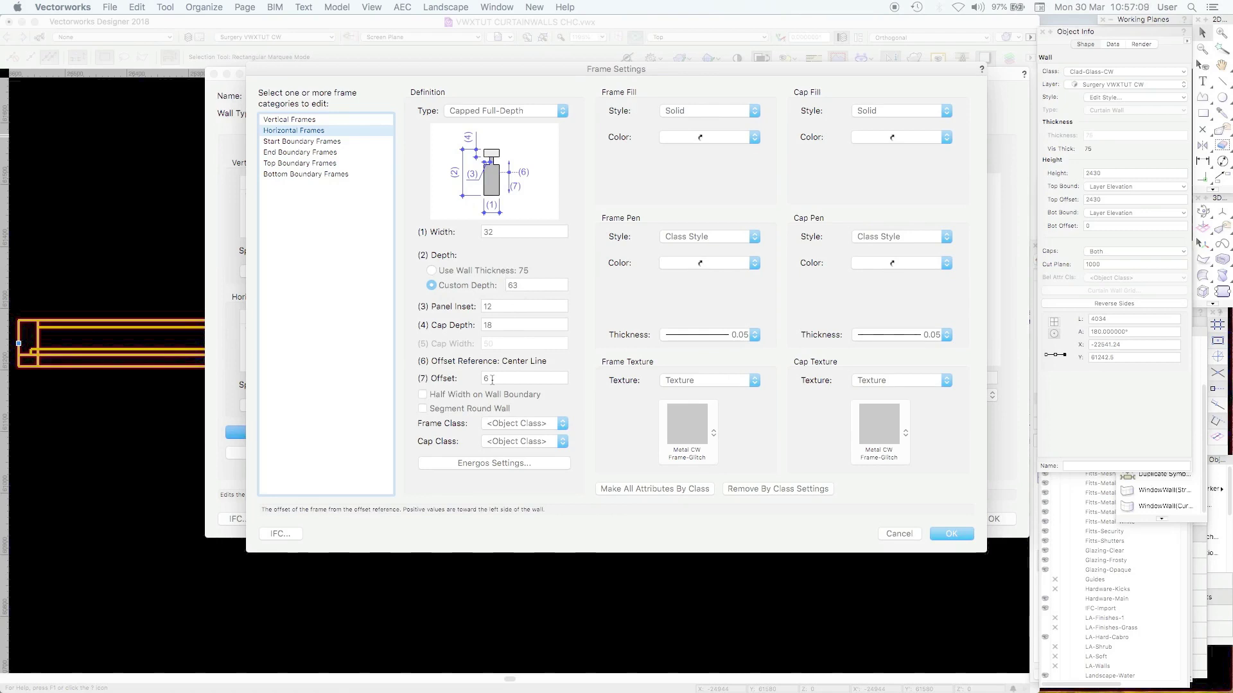
Review the start, end, top and bottom boundary frame settings, then close Frame Settings.
click(302, 141)
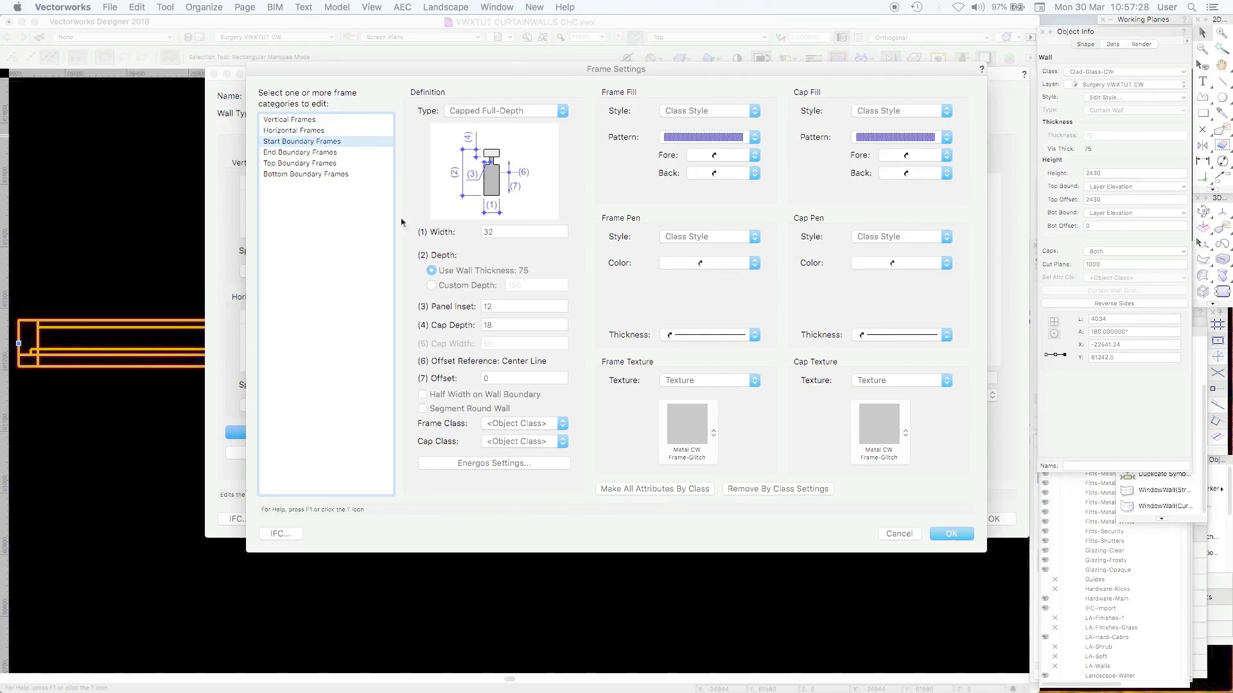
click(306, 153)
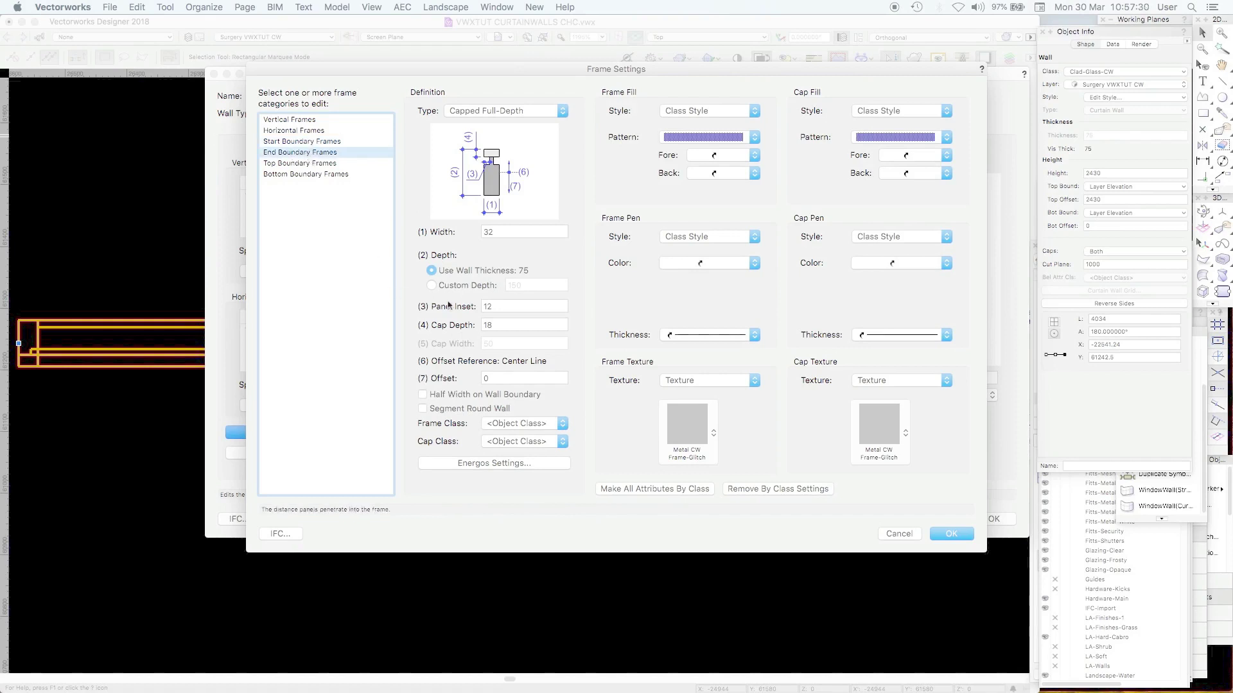
click(330, 165)
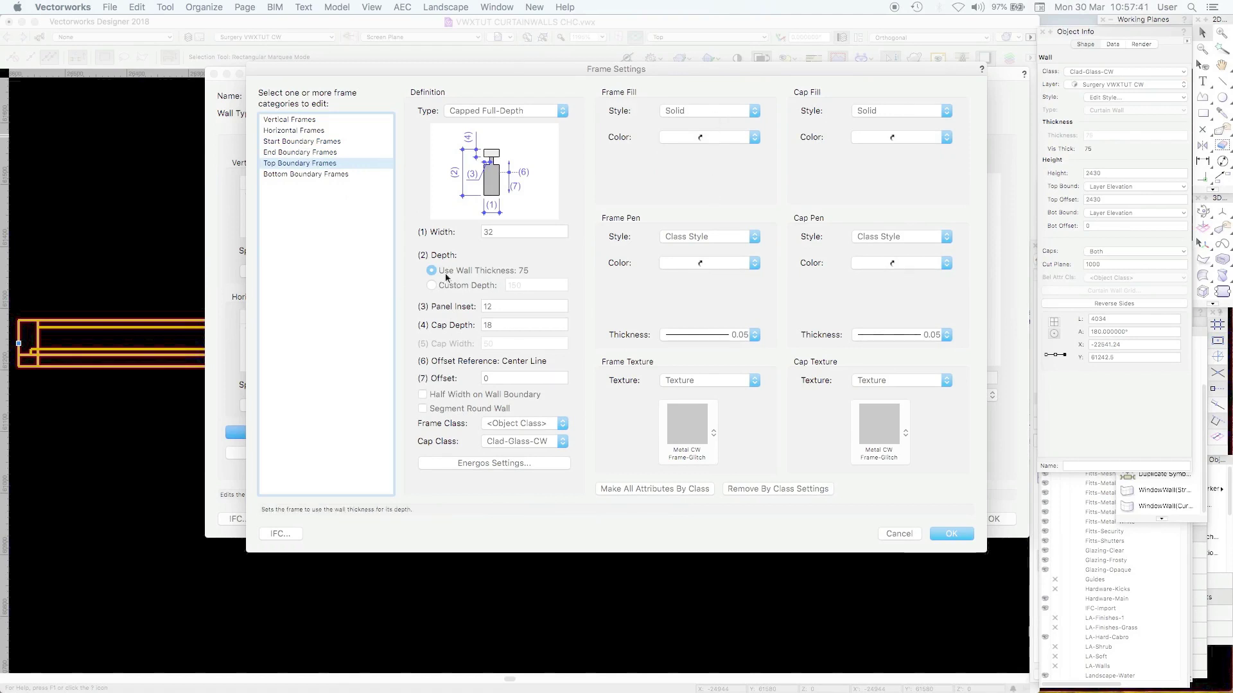
click(321, 174)
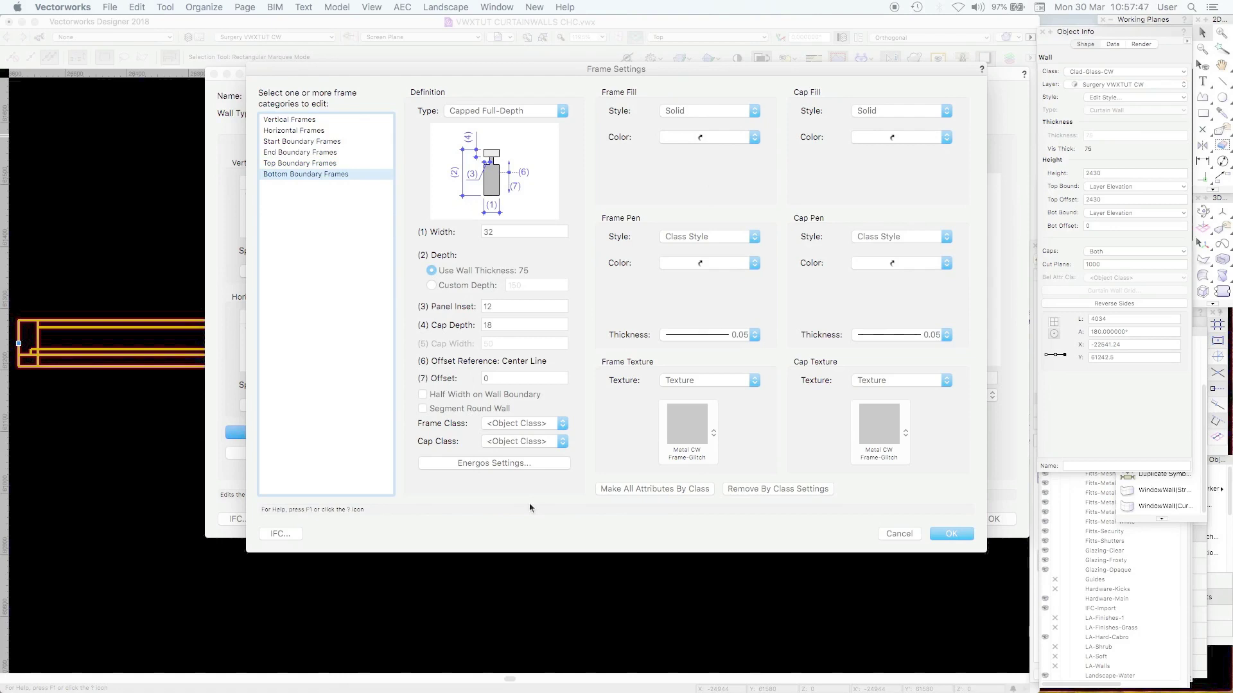
key(Return)
Open Panel Settings to check the 10-thick, 14.5-offset glazing panels in class 3d-Glass.
click(342, 454)
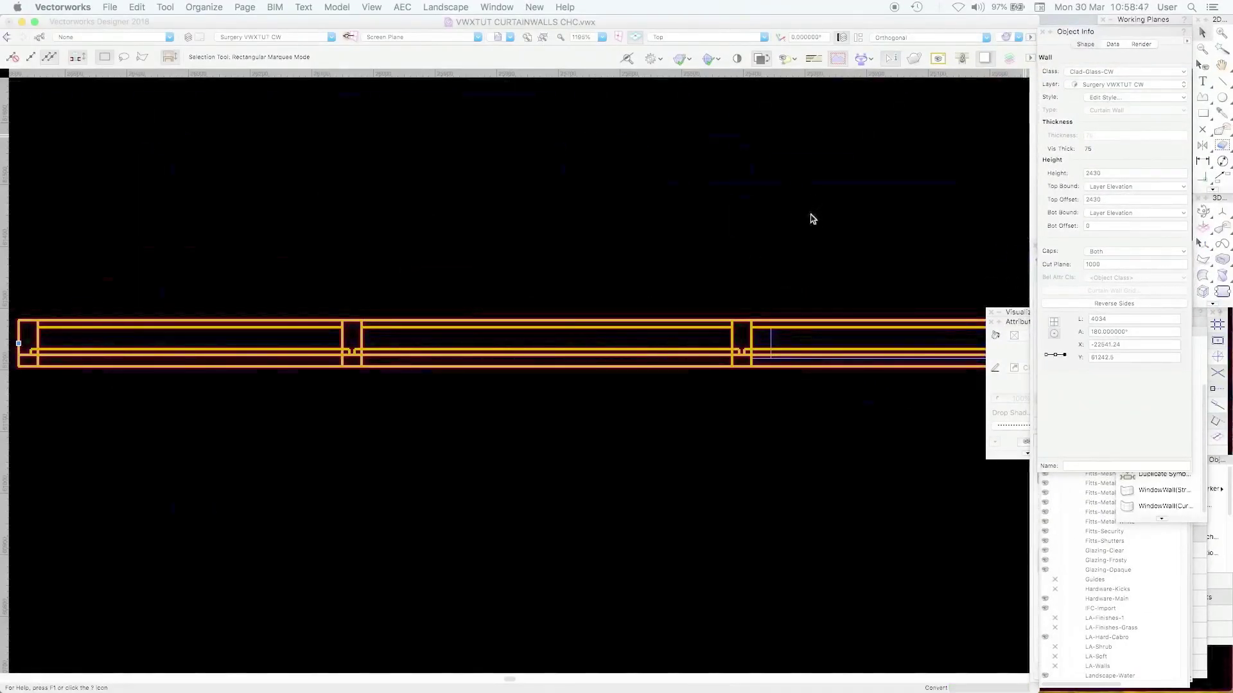
Replace the Stone 200 wall's style with CW vwxtut-Capped, deleting and recreating frames and panels.
click(809, 222)
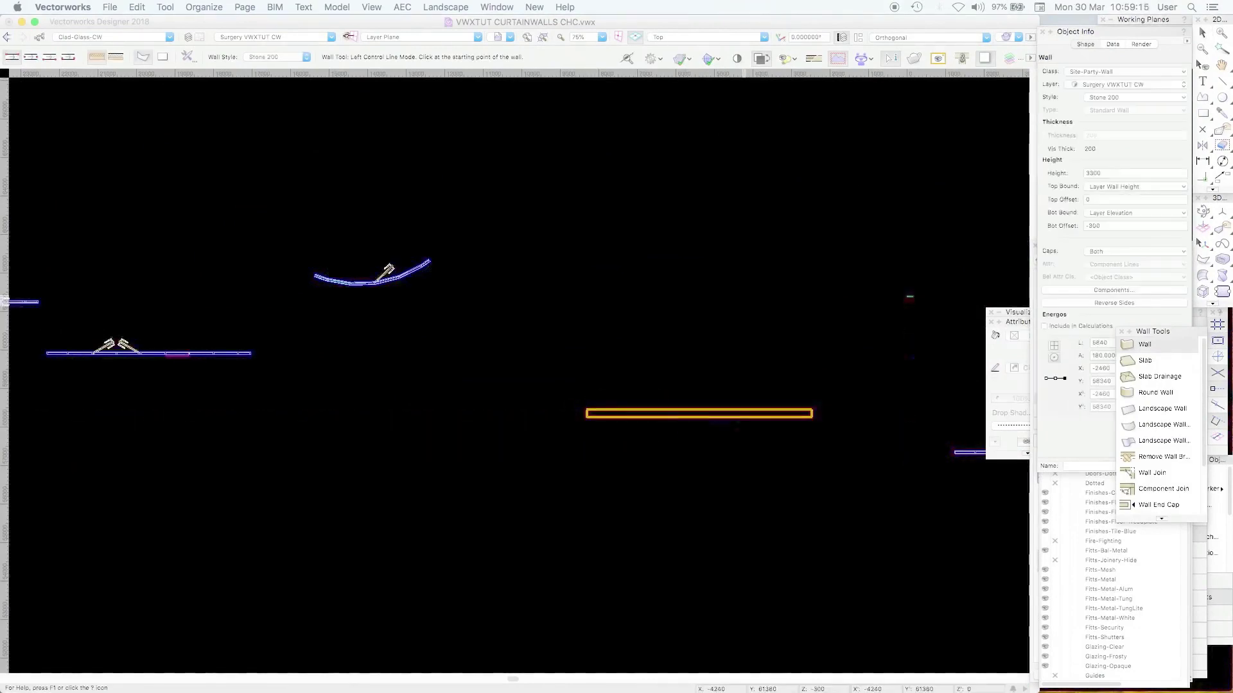
click(1111, 99)
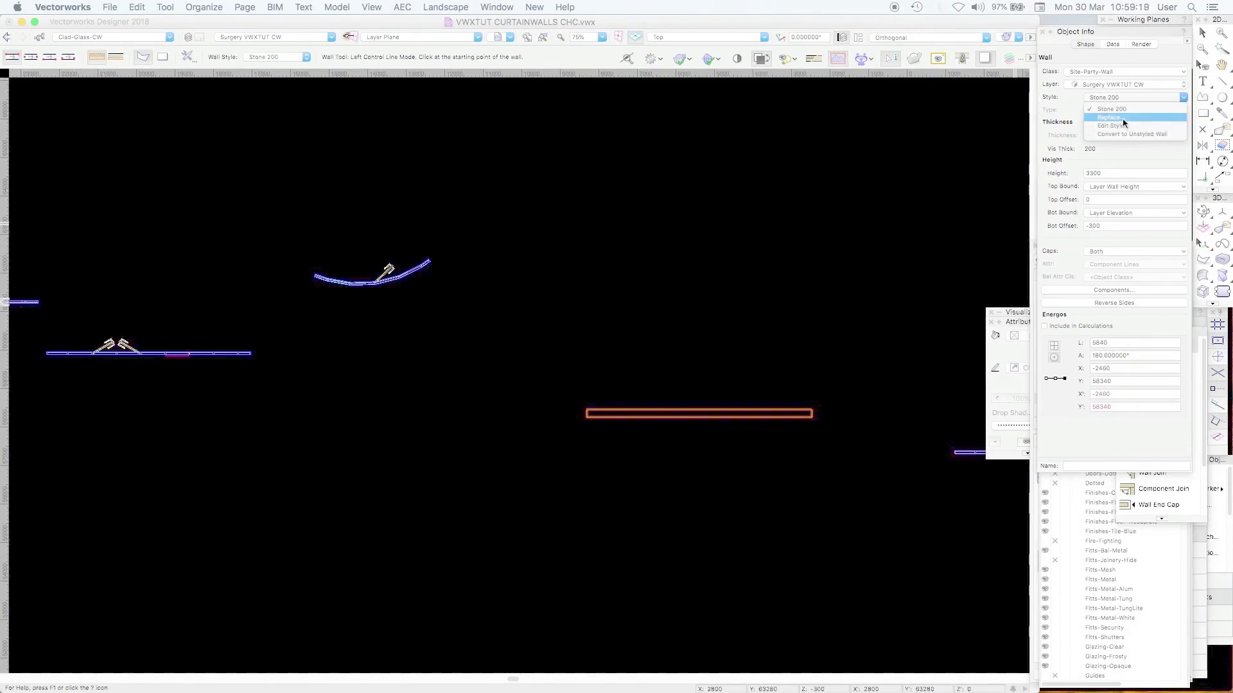
click(1123, 118)
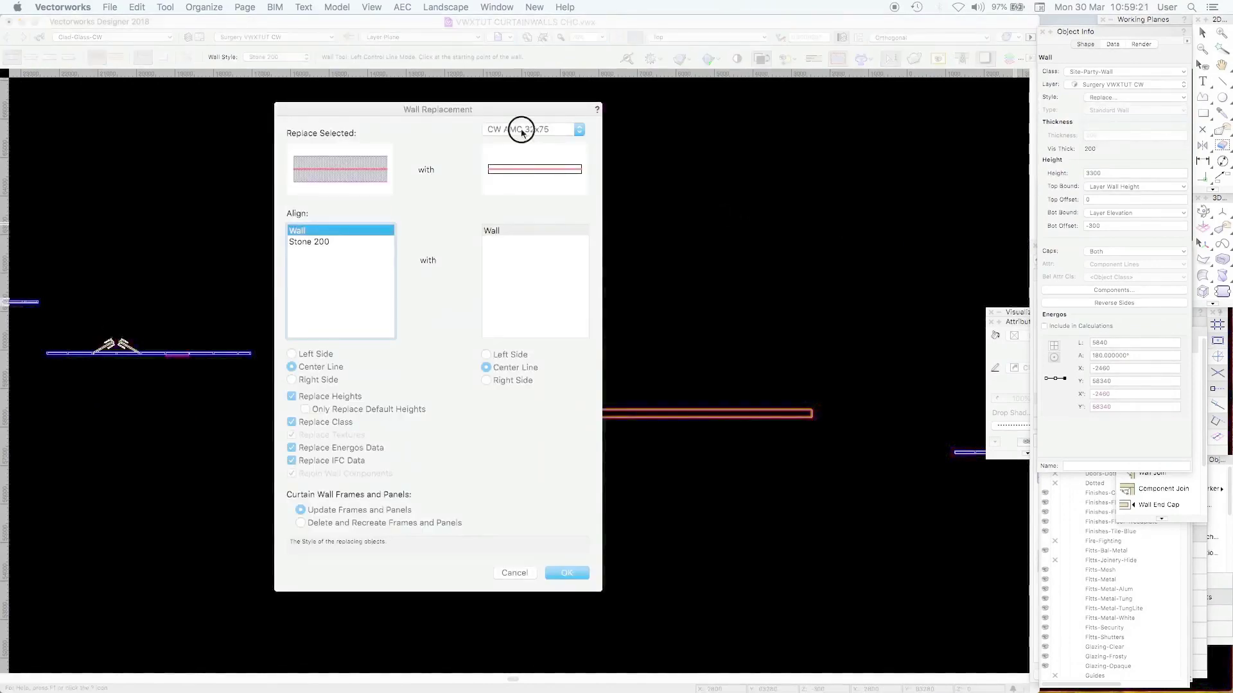
click(522, 130)
double_click(688, 203)
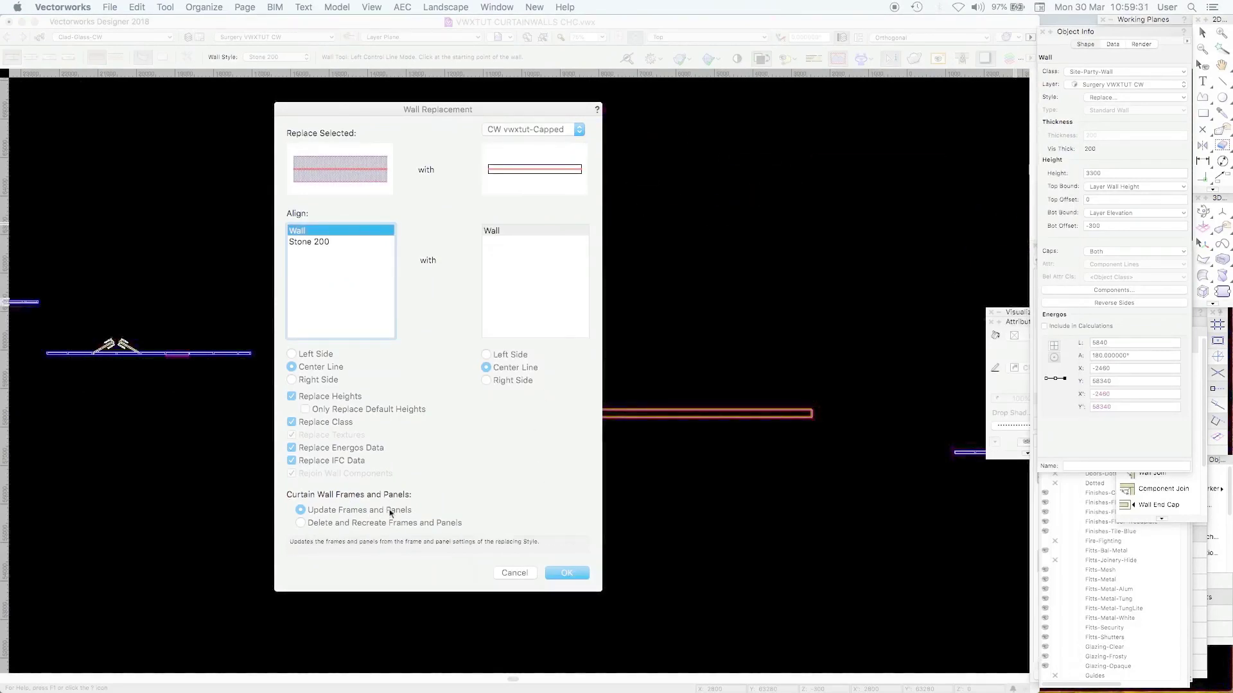
click(304, 524)
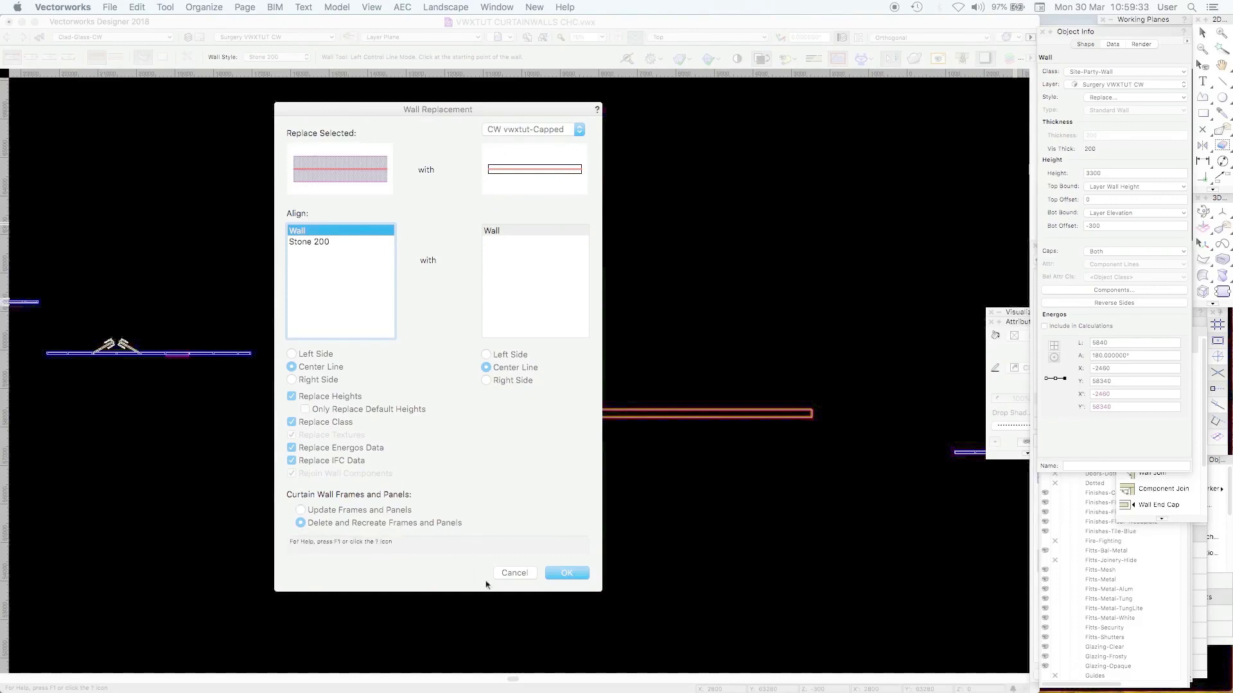
click(566, 574)
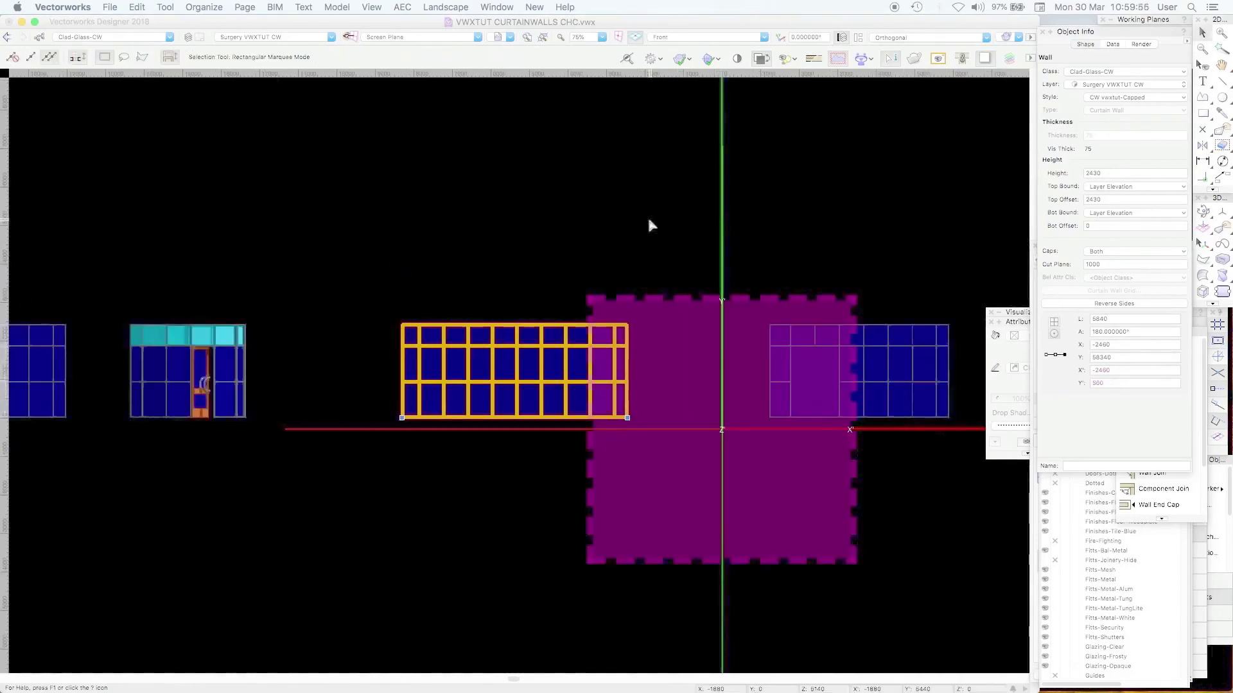
Delete the straight curtain wall and zoom to the curved door wall in Top/Plan.
key(Delete)
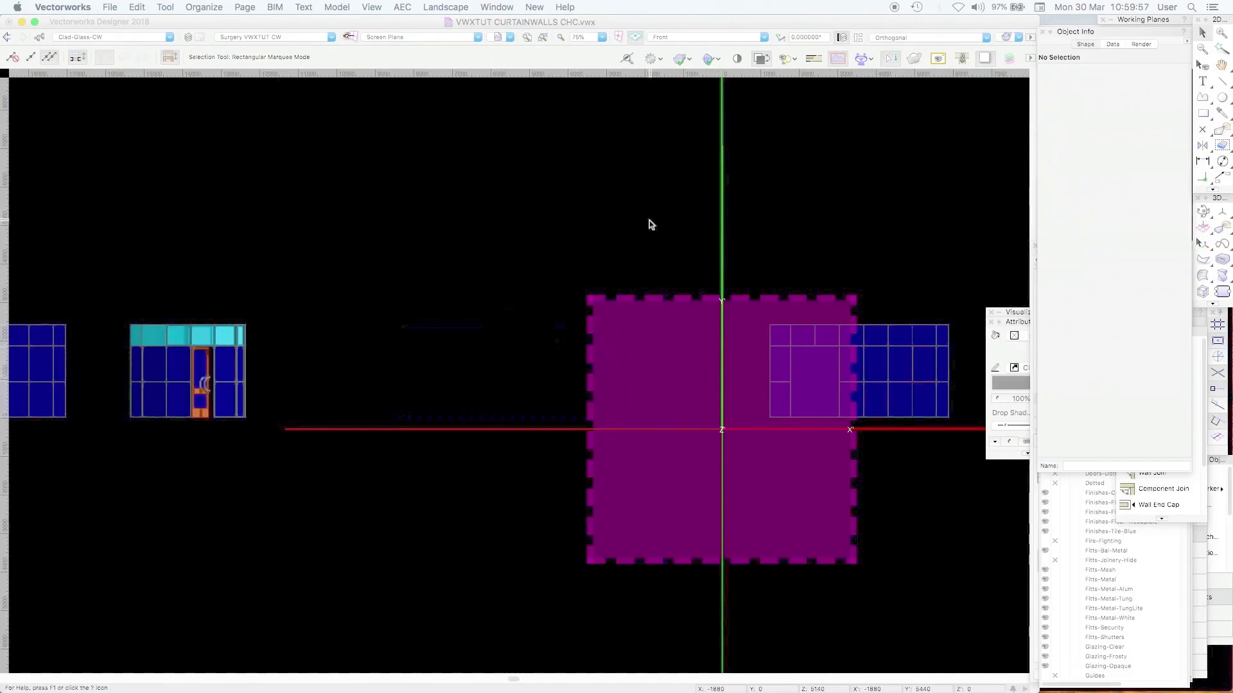
click(235, 323)
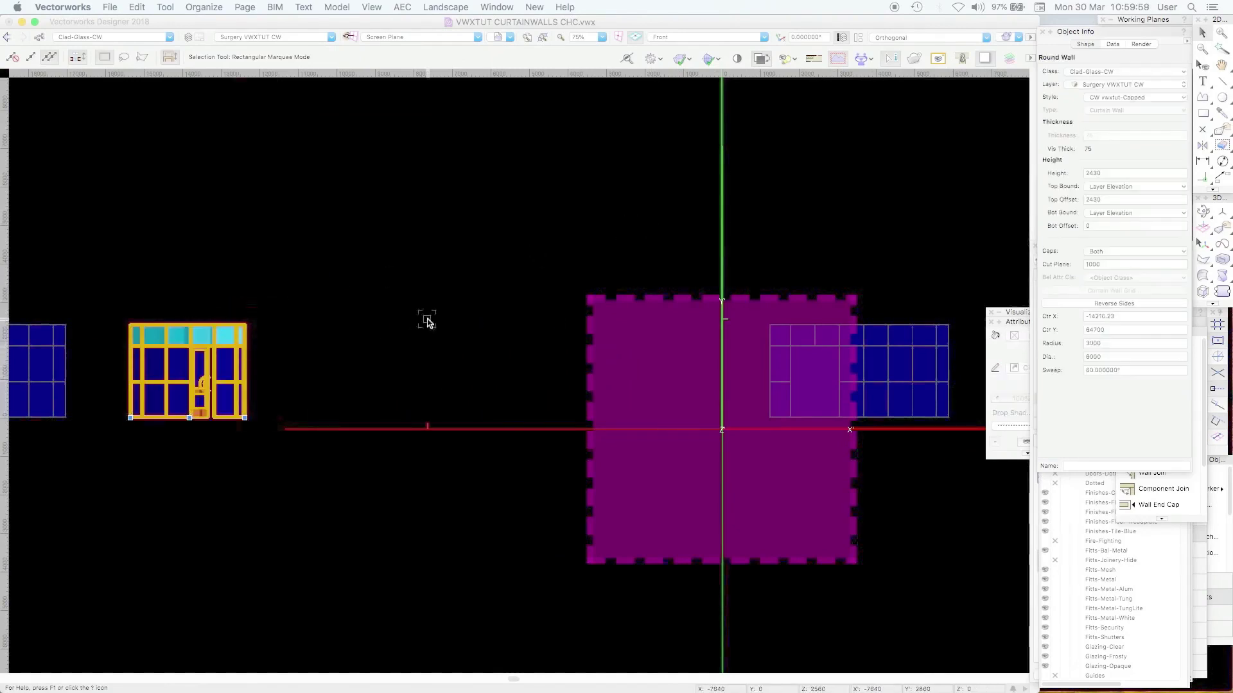
key(super+6)
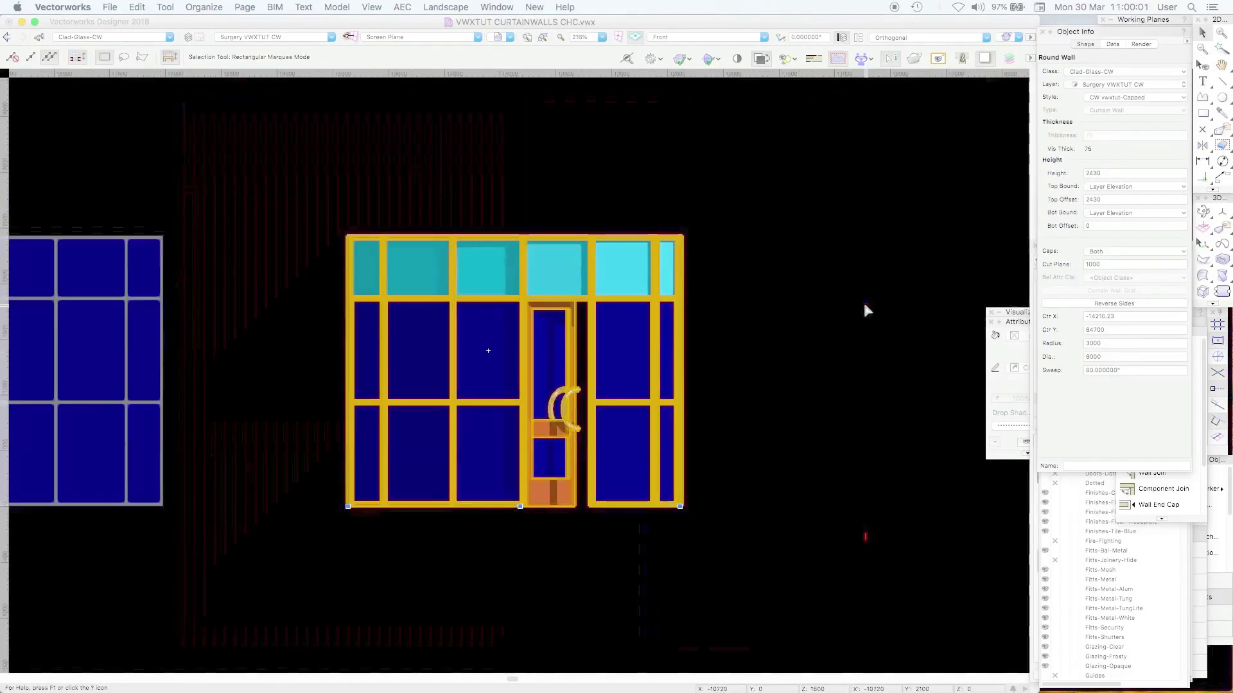
key(super+5)
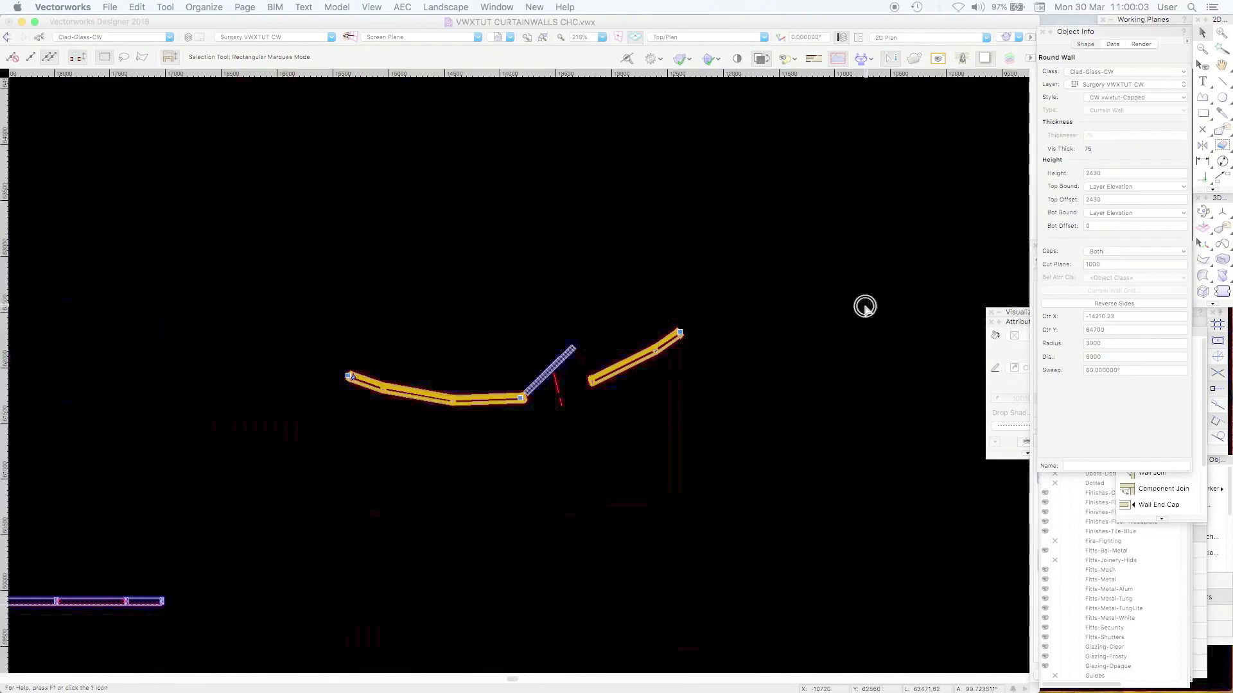
click(865, 308)
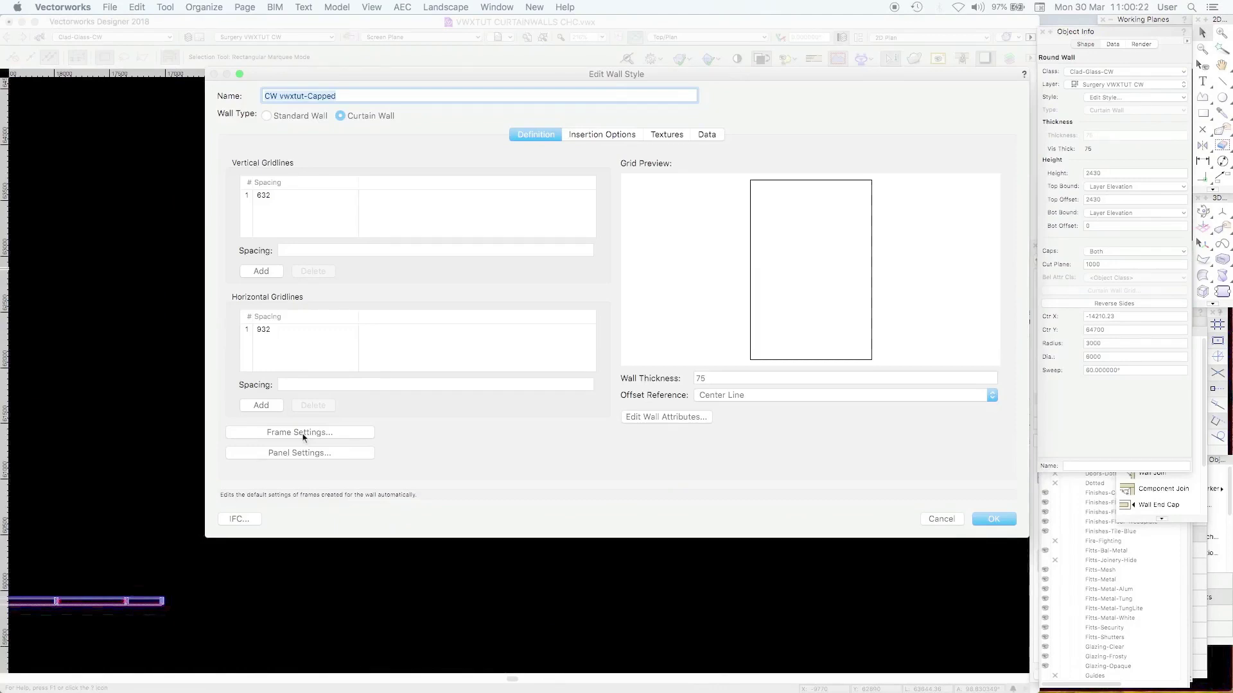
Set the capped style's frames to Segment Round Wall and orbit the curved door wall in 3D.
click(301, 432)
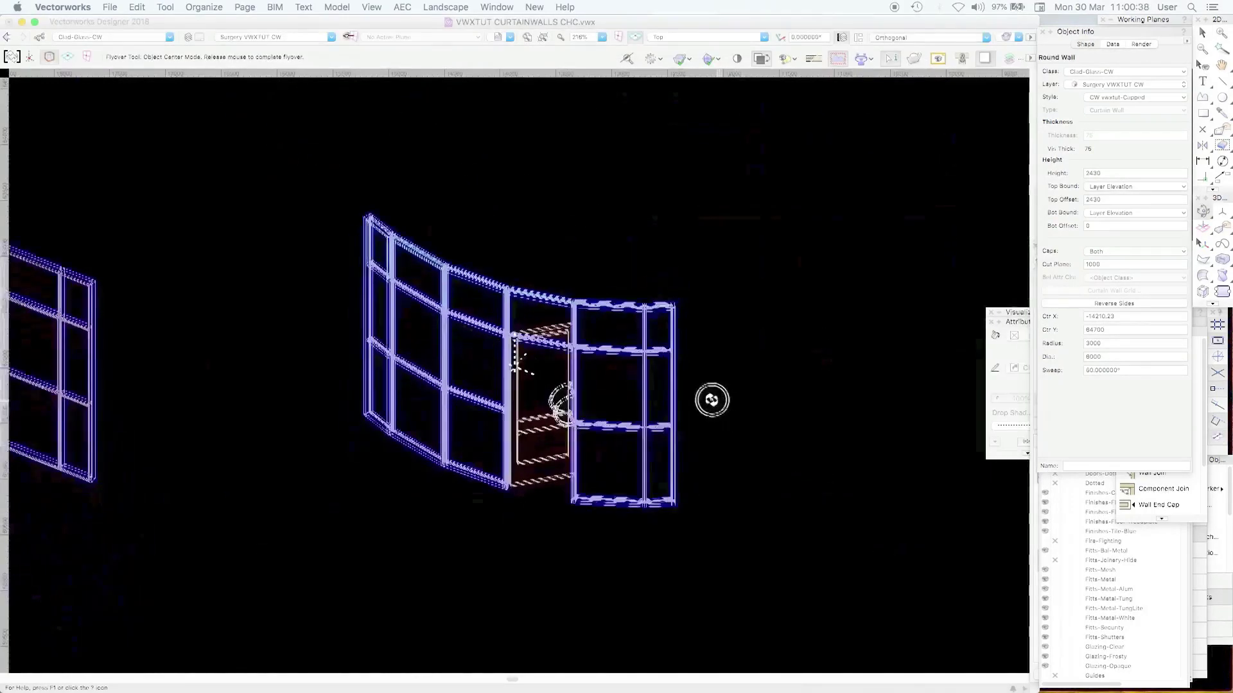
drag(710, 402, 700, 392)
Deselect the curved wall and view the curtain walls rendered in 3D, dismissing the Force Quit window.
key(x)
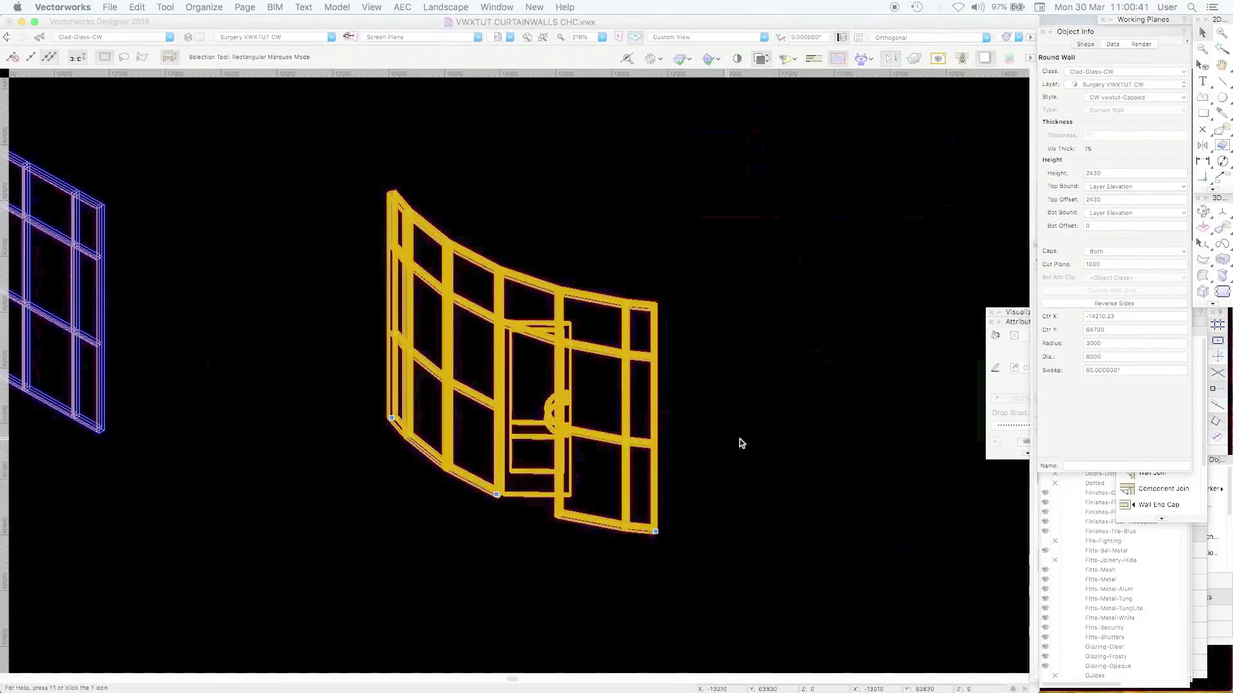
click(770, 432)
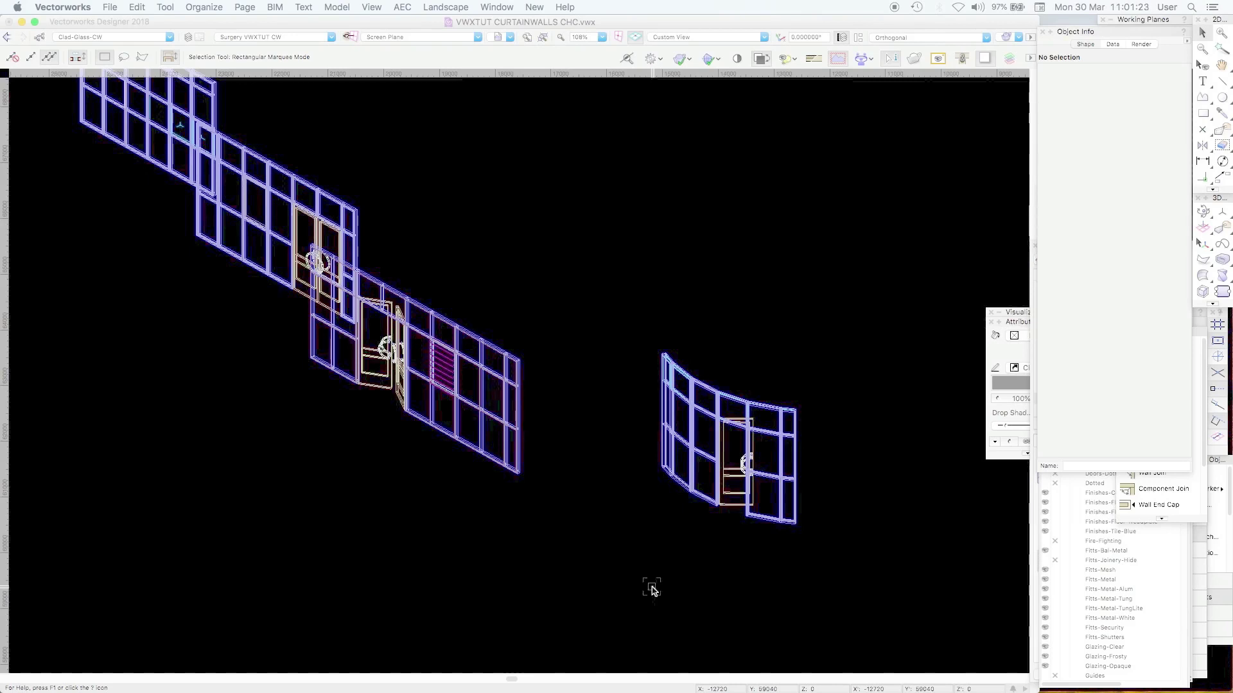
key(super+alt+Escape)
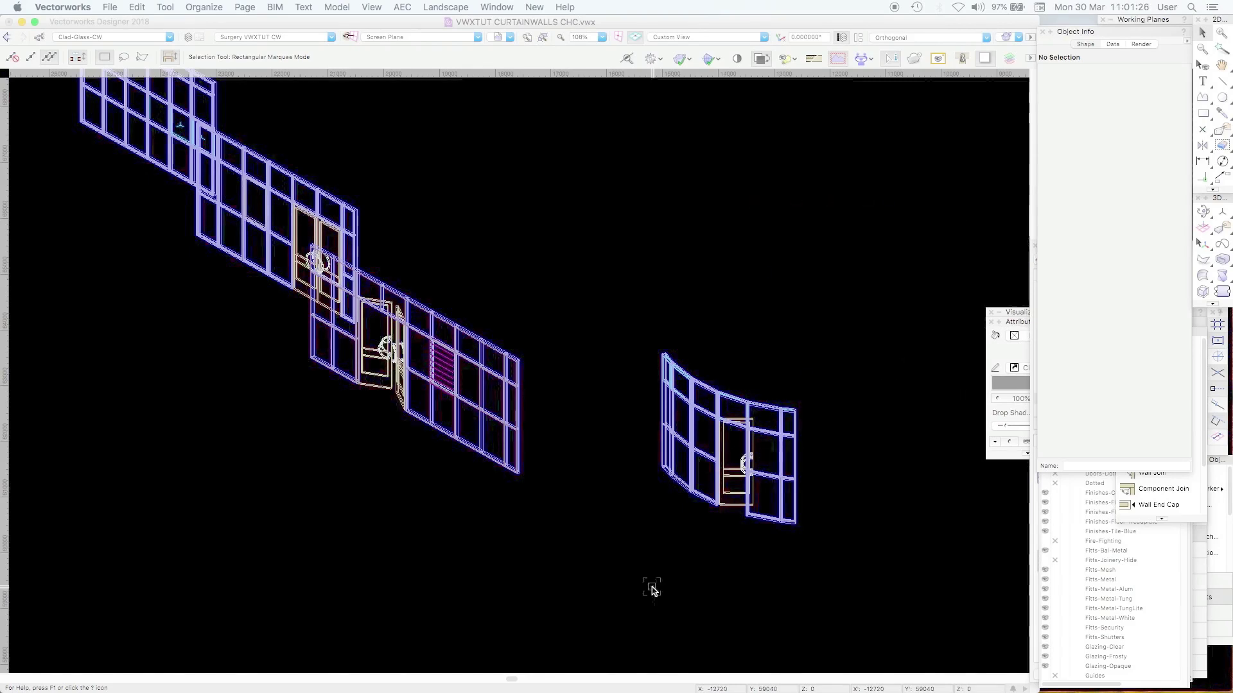
key(KP_2)
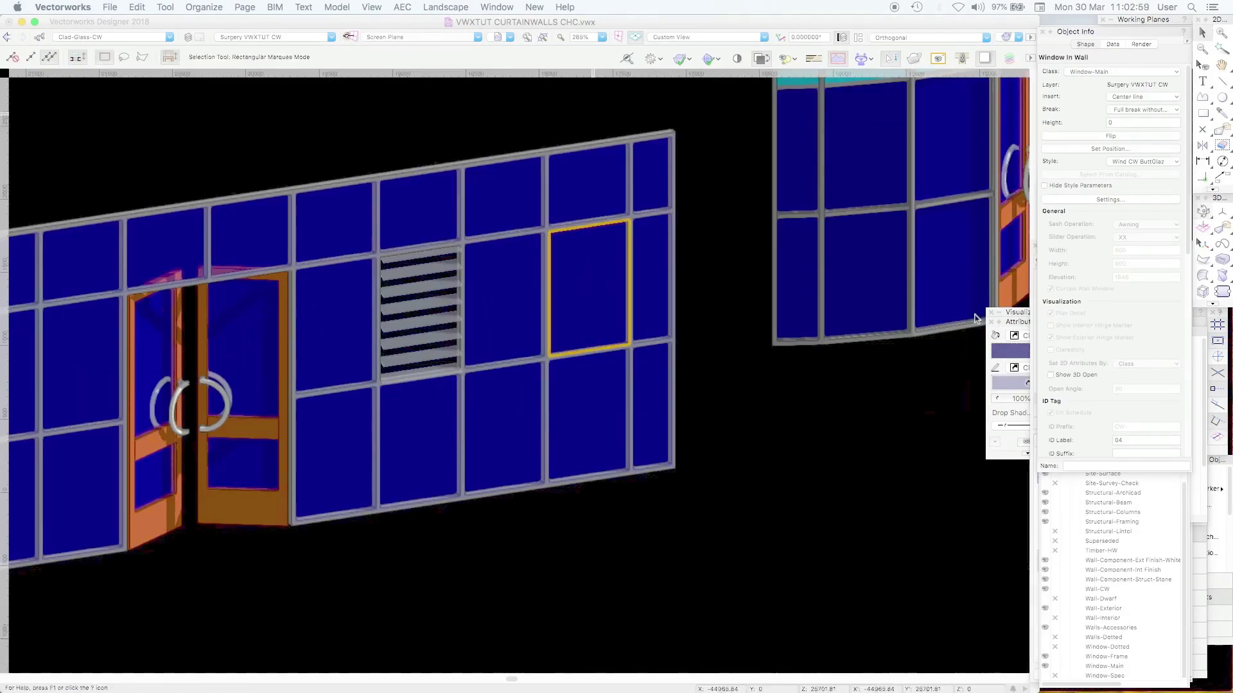
Zoom into the CW vwxtut-Butted curtain wall in Top/Plan and select it.
click(819, 570)
key(F5)
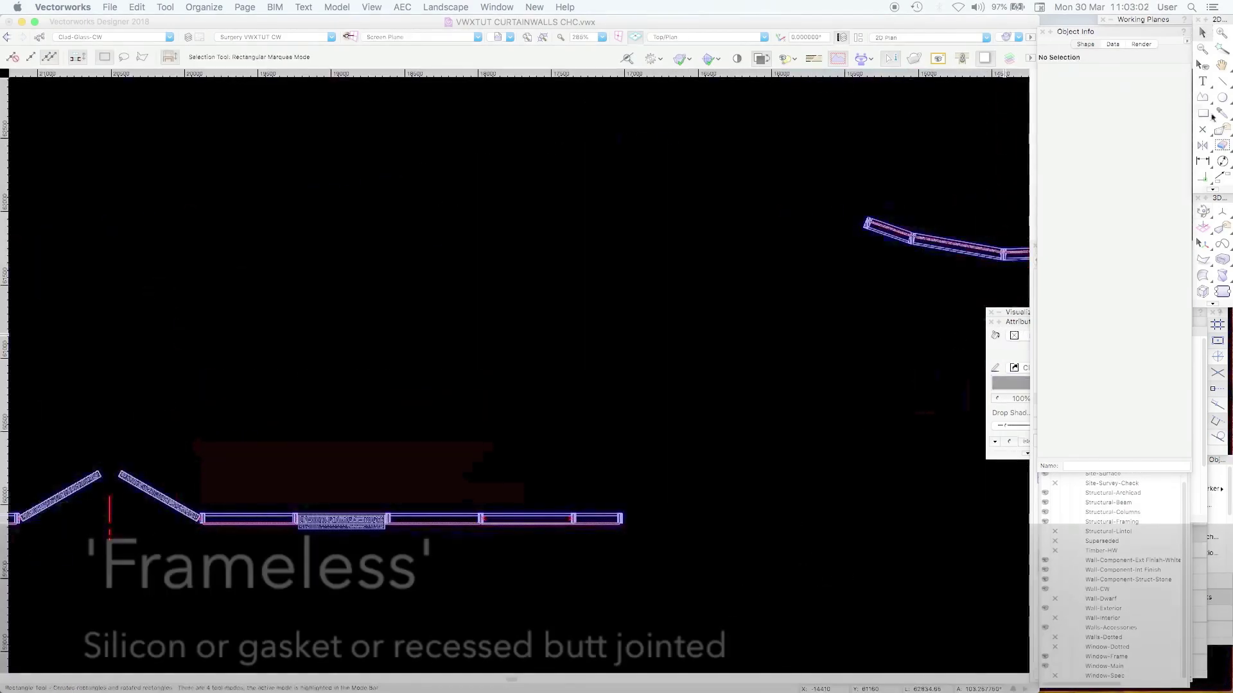
click(1222, 32)
drag(512, 507, 412, 546)
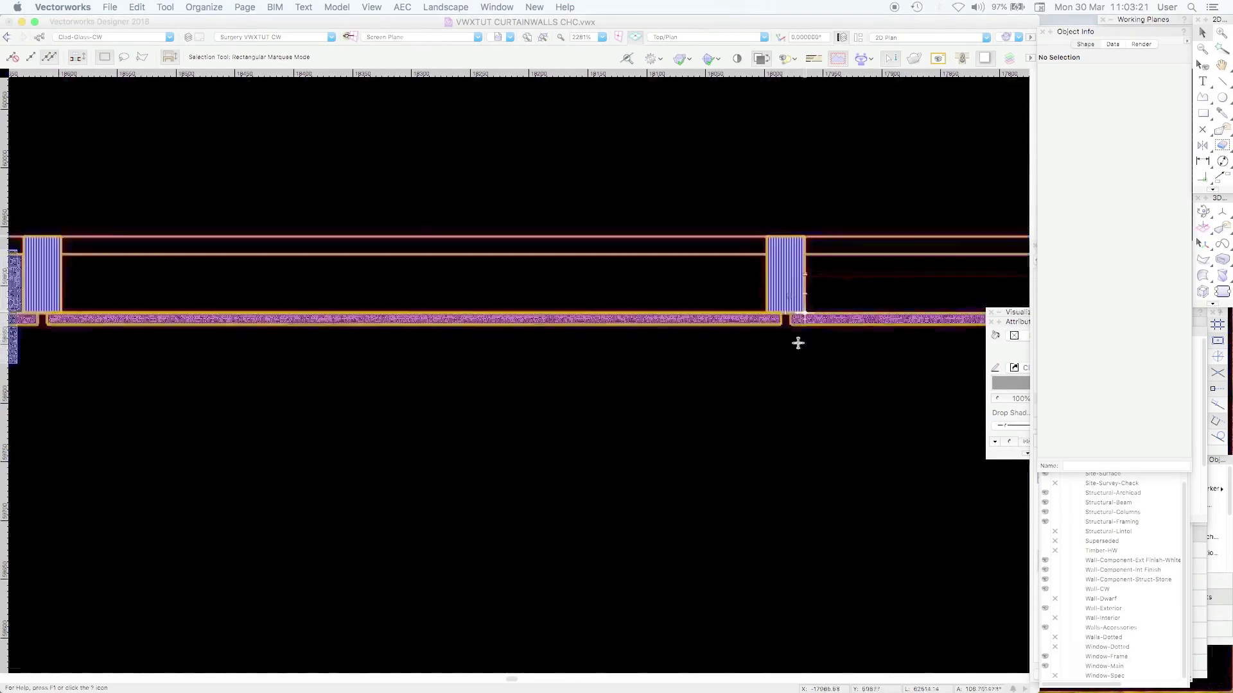
click(789, 283)
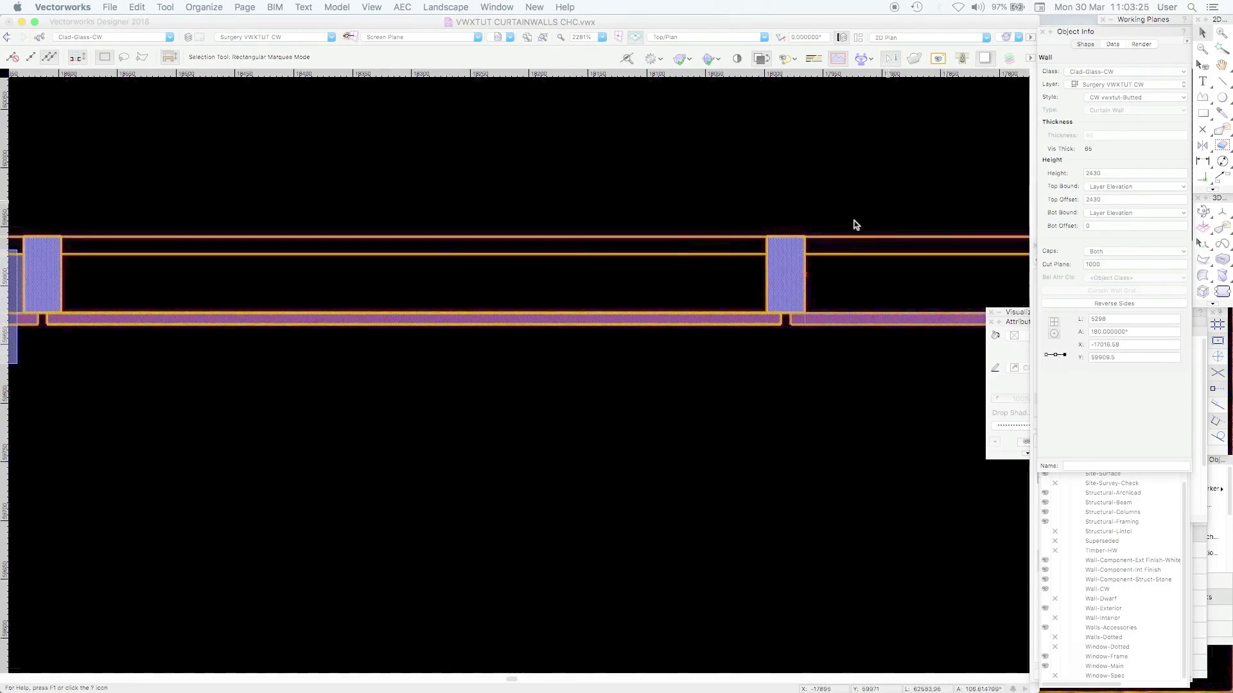
Review the CW vwxtut-Butted horizontal frames: Butt-Glazed, width 32, depth 50, offset 7.5.
click(1101, 97)
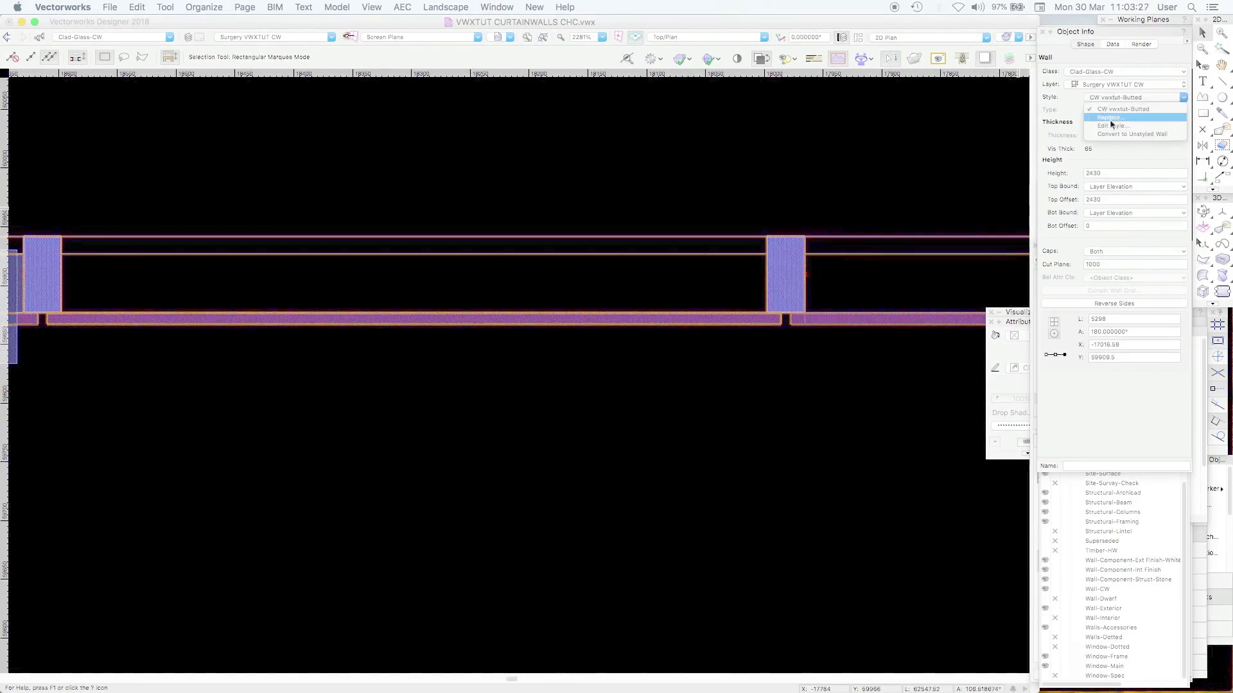
click(1109, 124)
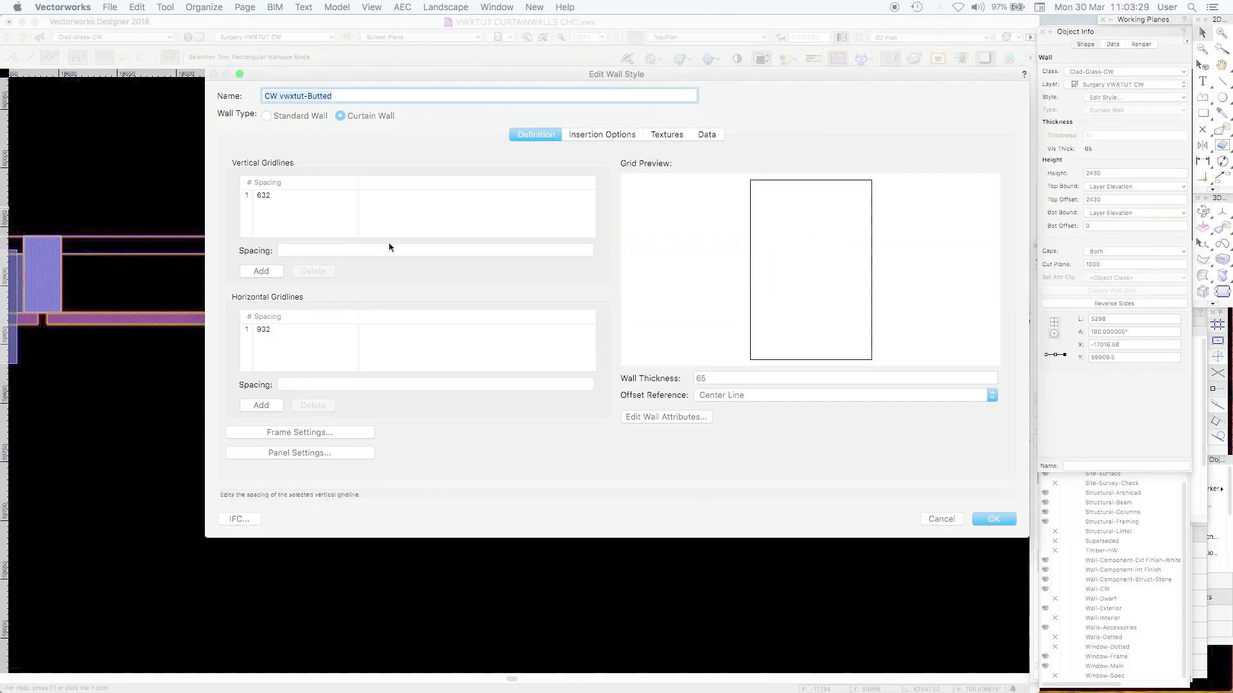
click(304, 438)
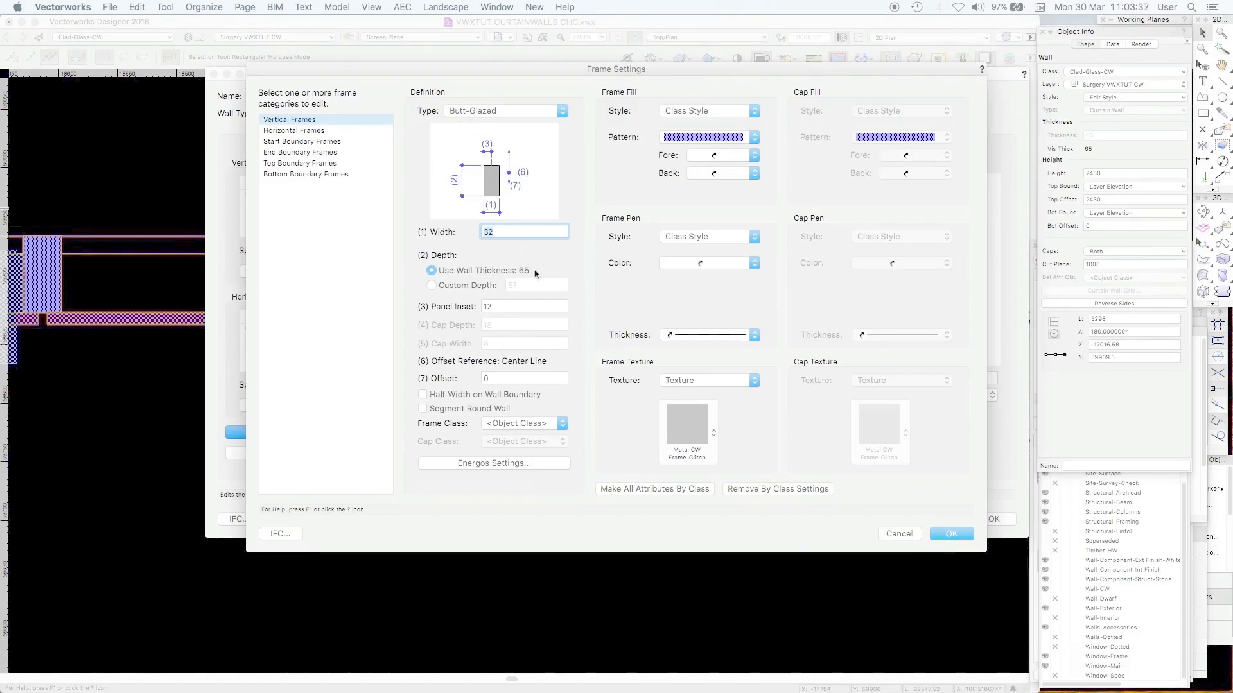
click(314, 131)
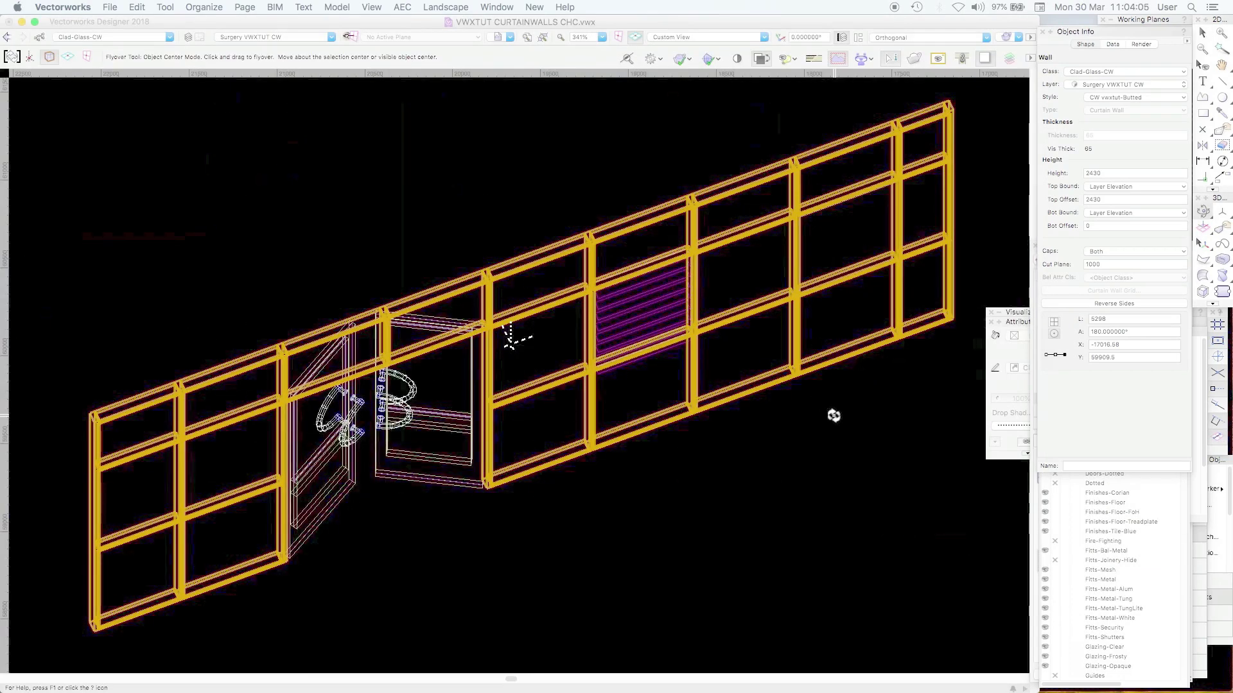
Insert a window into the top-right glass panel of the butt-glazed curtain wall.
key(super+shift+g)
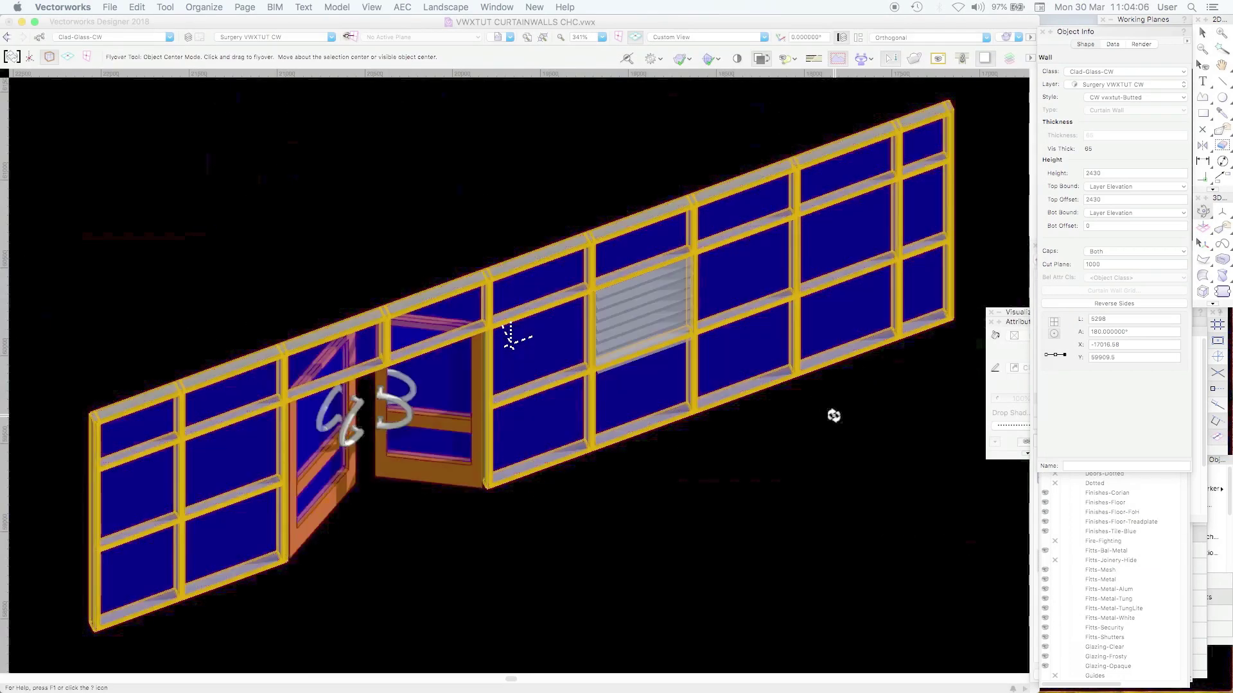
drag(892, 421, 838, 436)
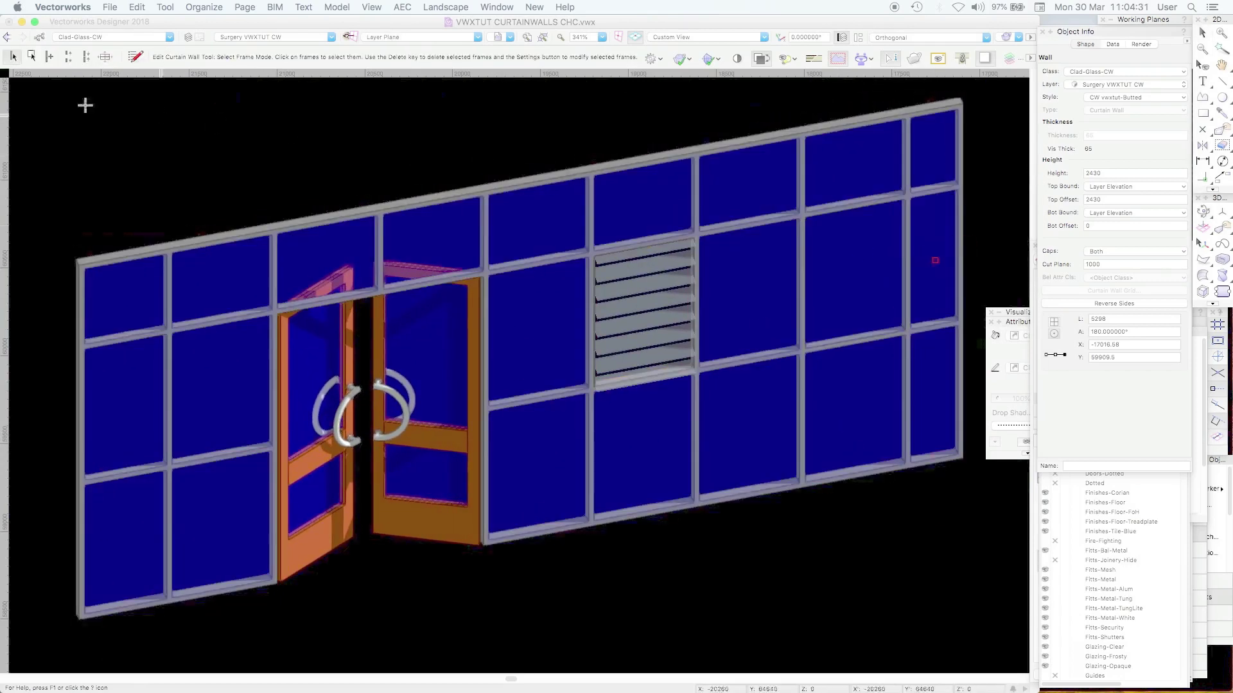
click(30, 57)
click(935, 269)
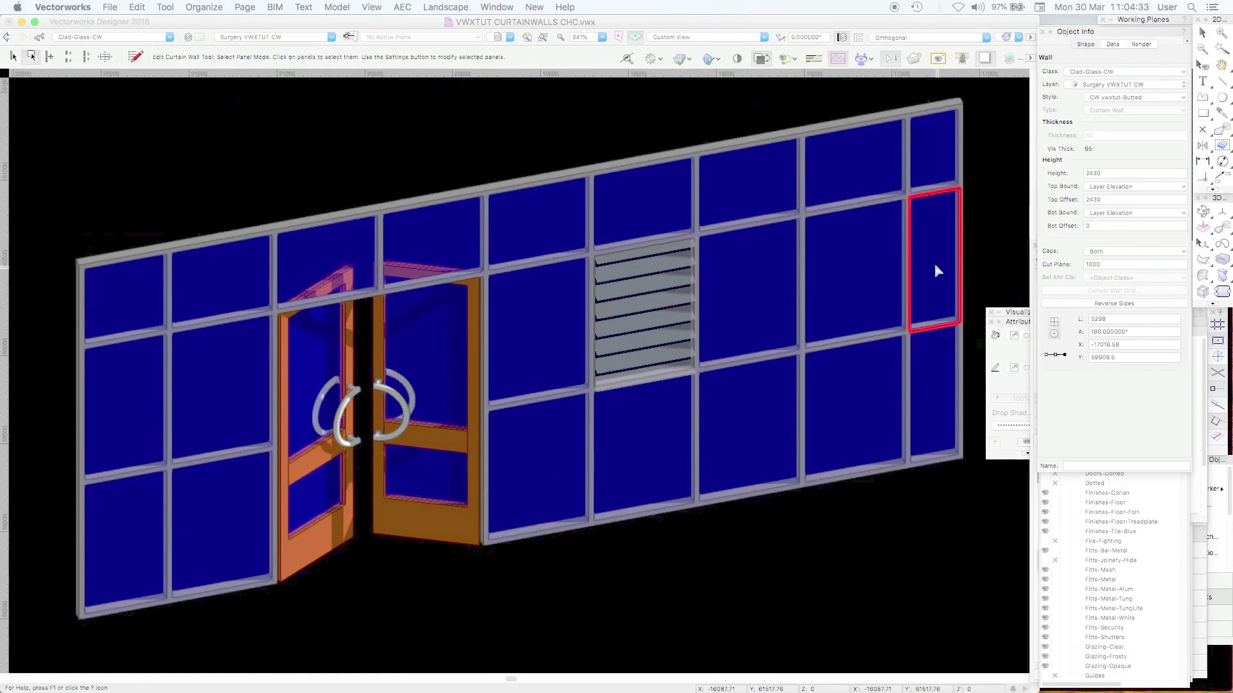
right_click(935, 267)
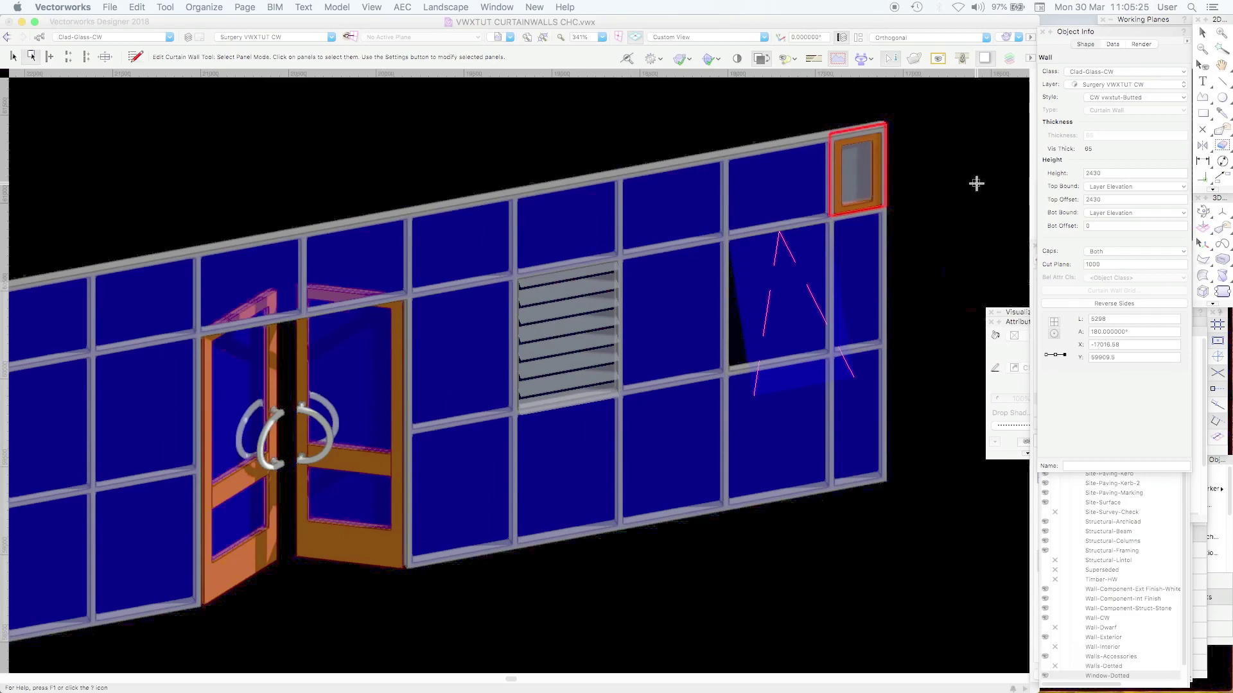
Assign the new curtain-wall window to the Window-Main class.
click(1185, 666)
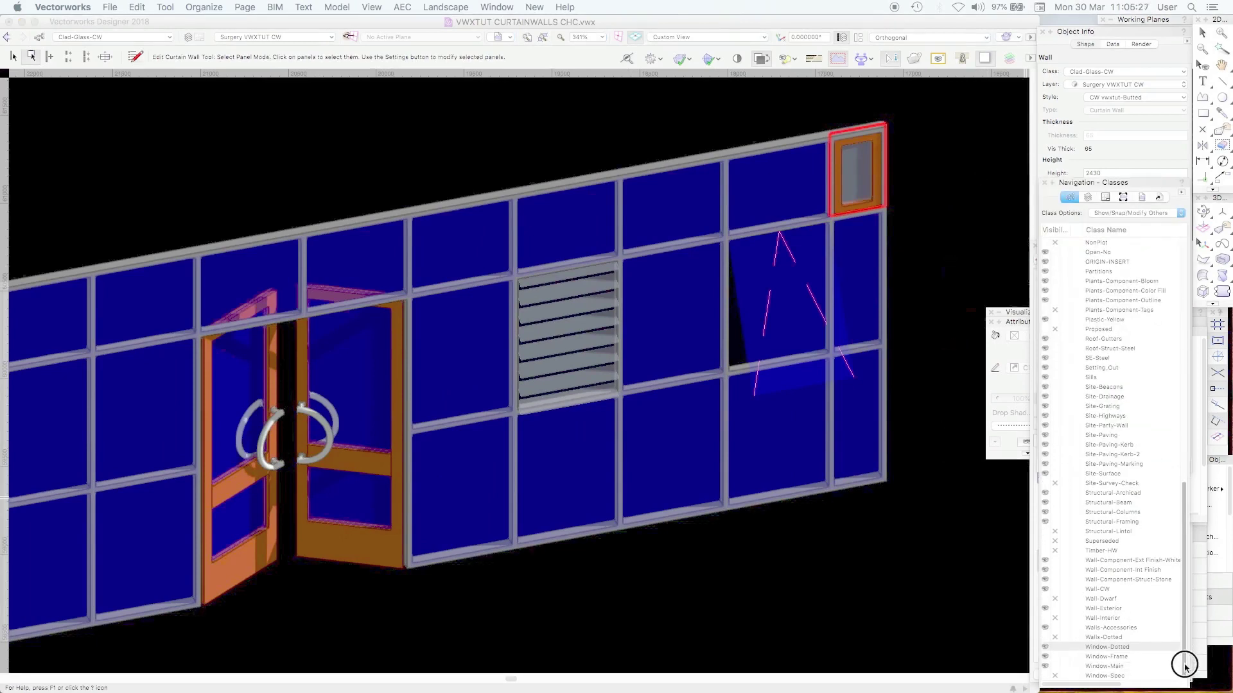
click(1095, 655)
click(1104, 666)
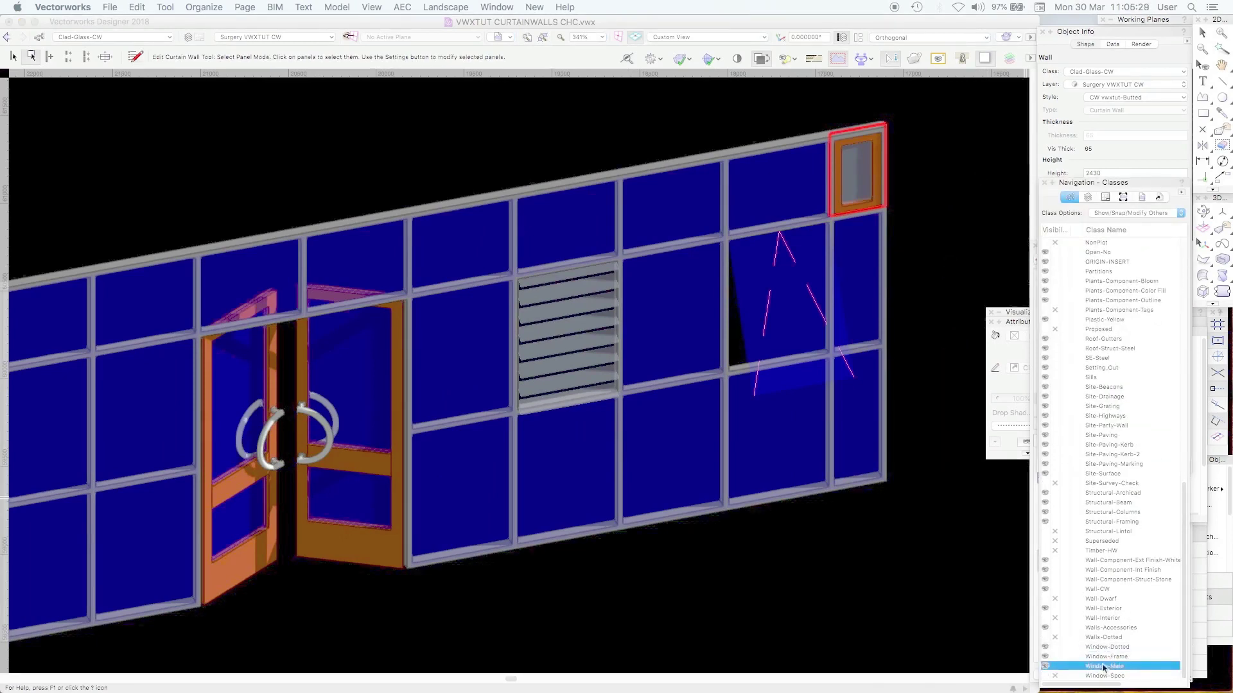
right_click(1103, 667)
click(1137, 611)
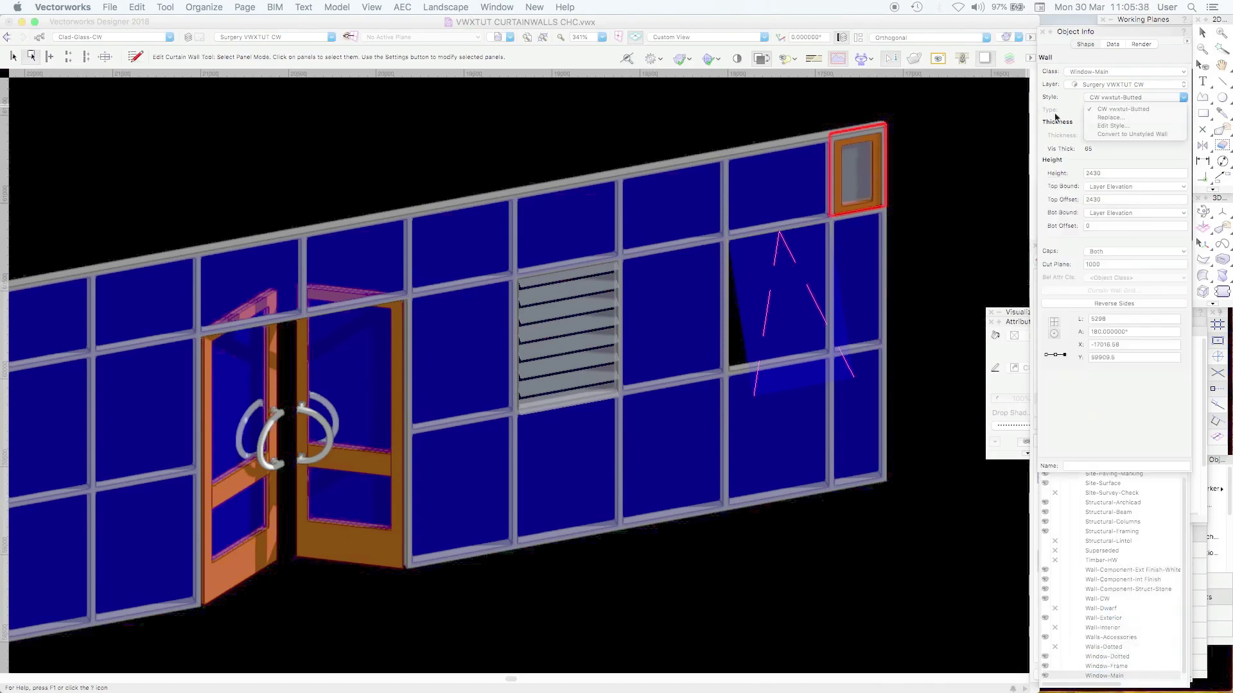
key(Escape)
Replace the top-right window's style with Wind CW ButtGlaz.
key(x)
click(924, 188)
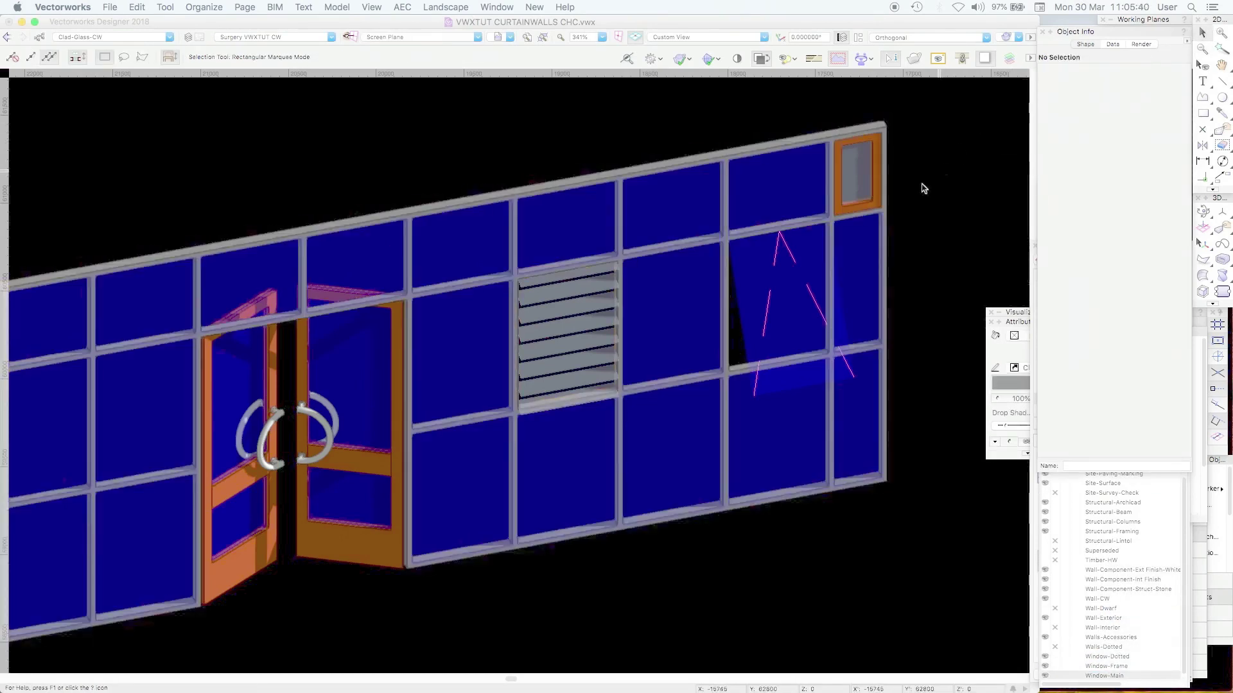
click(880, 183)
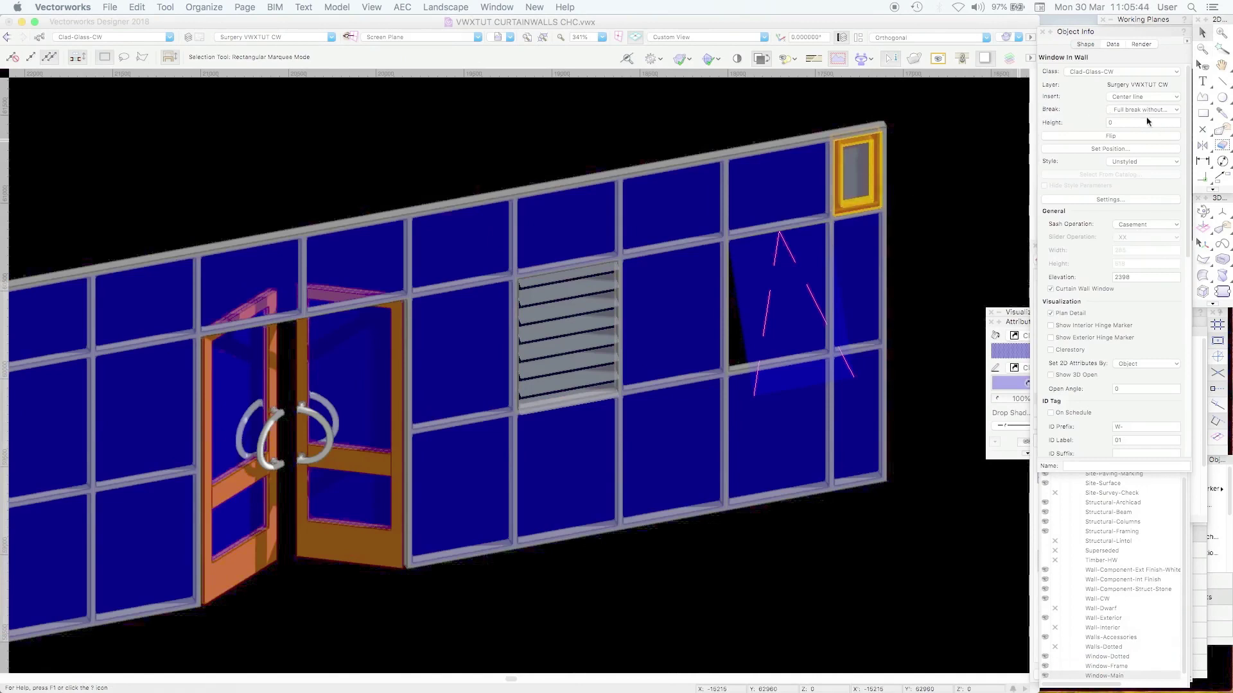
click(1127, 161)
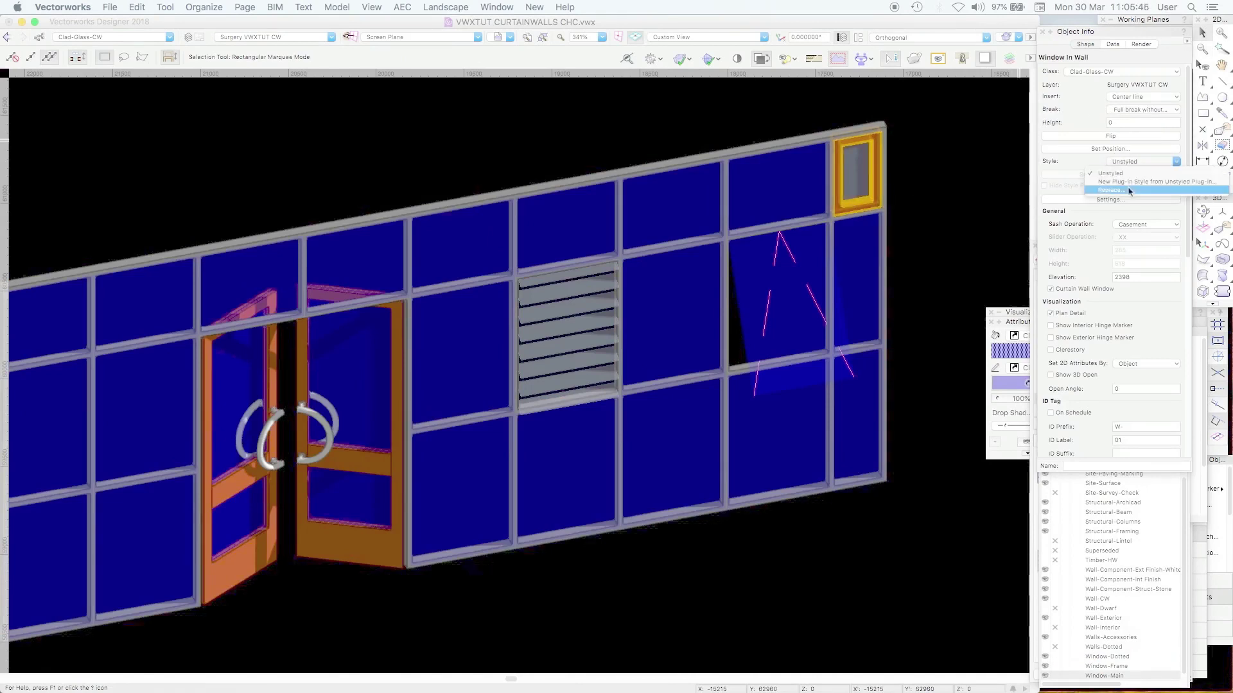
click(1129, 191)
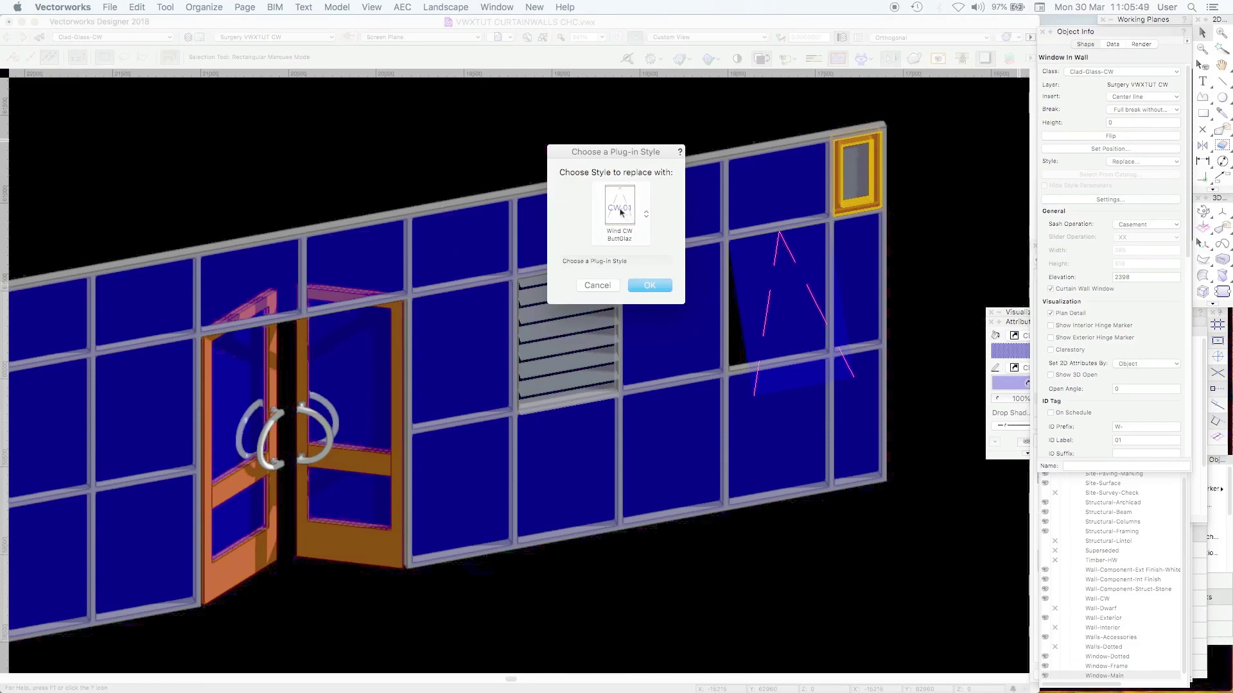
click(650, 286)
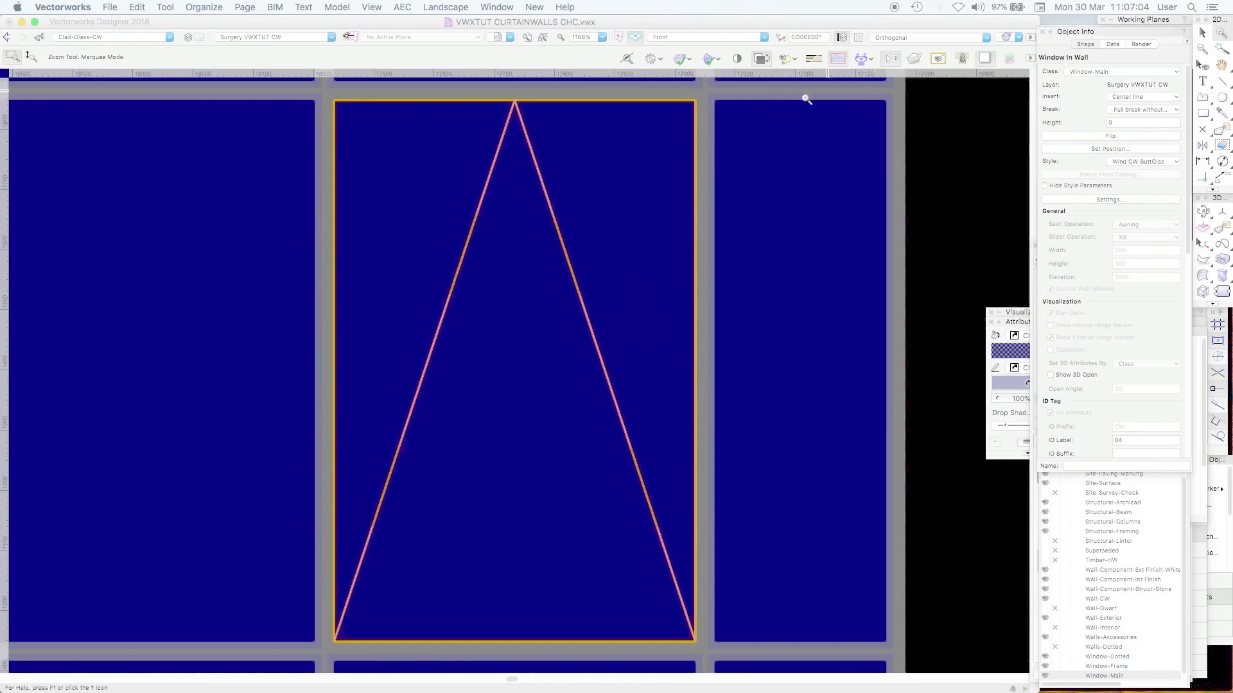
Zoom in on the restyled window, then check its position in Top/Plan.
key(c)
click(609, 182)
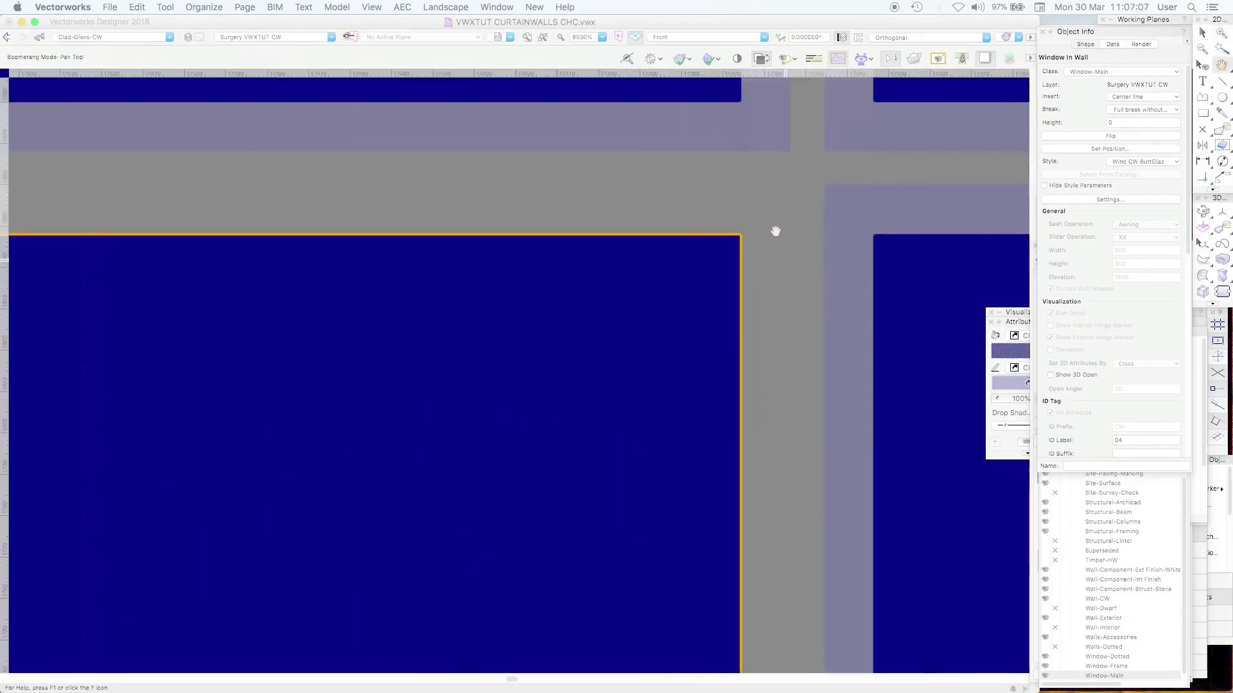
click(1210, 32)
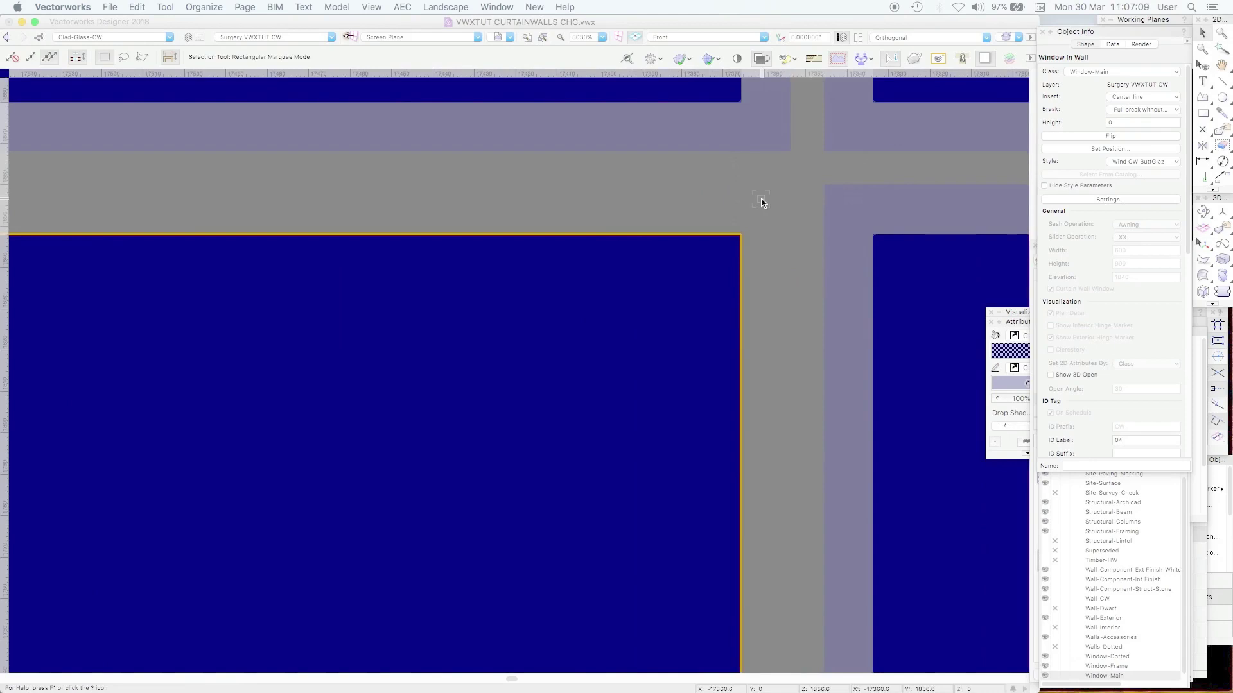
key(F5)
scroll(761, 201, down, 3)
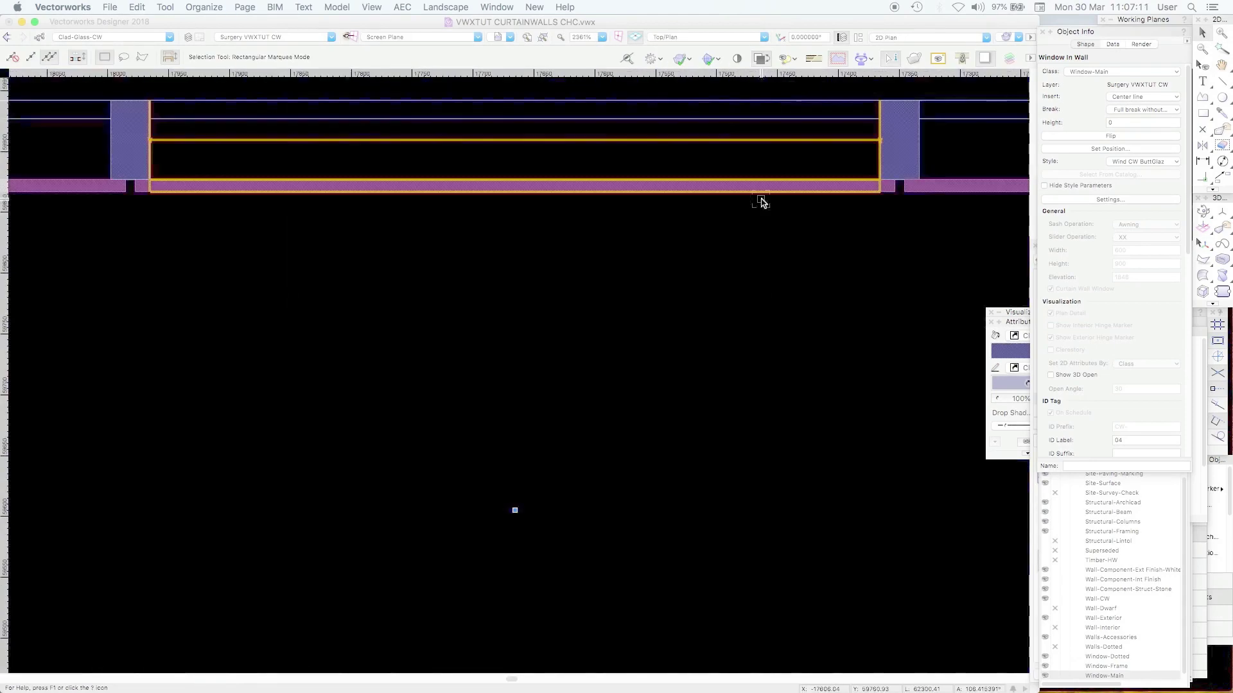
click(903, 281)
middle_drag(718, 306, 900, 415)
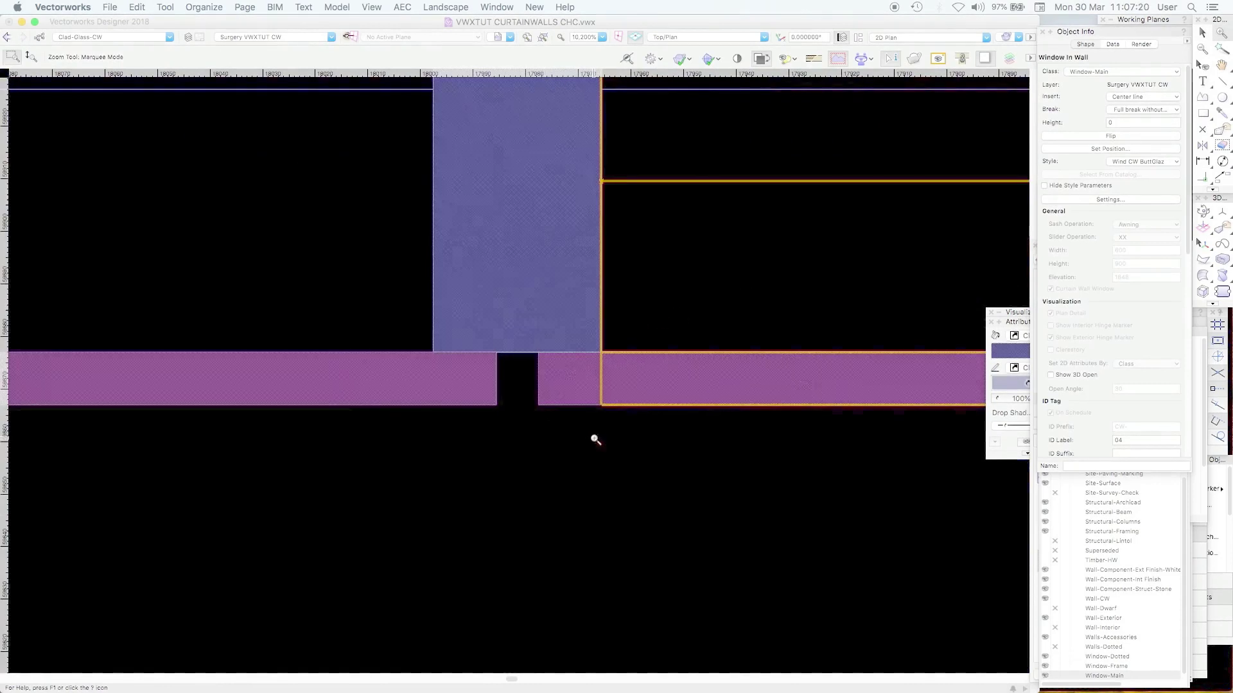
key(super+minus)
key(super+minus)
key(super+minus)
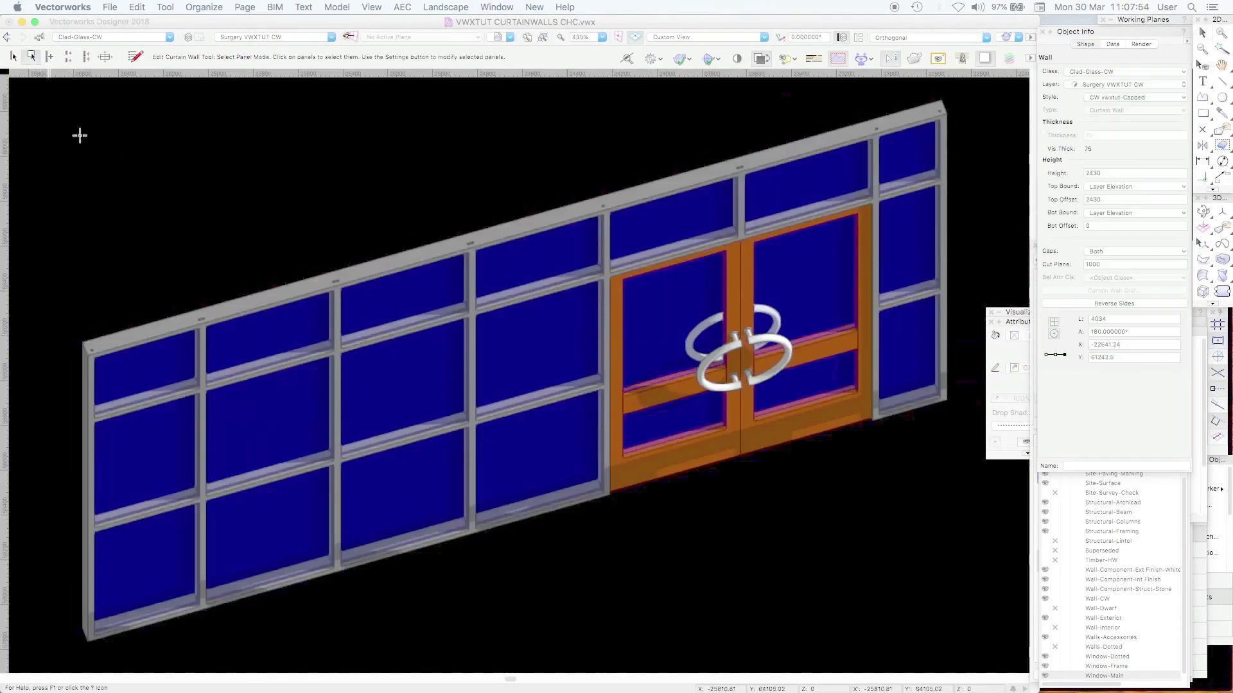
Insert a door with the Door CW ShopFront style into a glass panel and view it in Front elevation.
right_click(262, 418)
click(296, 437)
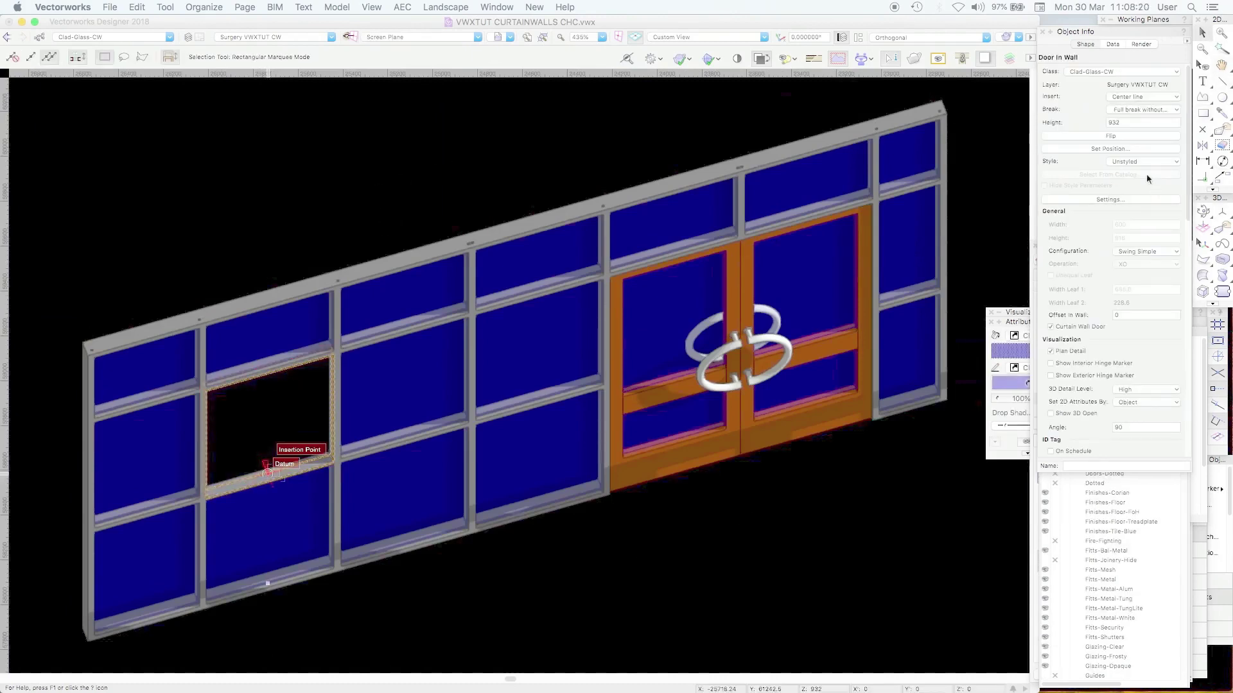
click(1133, 161)
click(1131, 184)
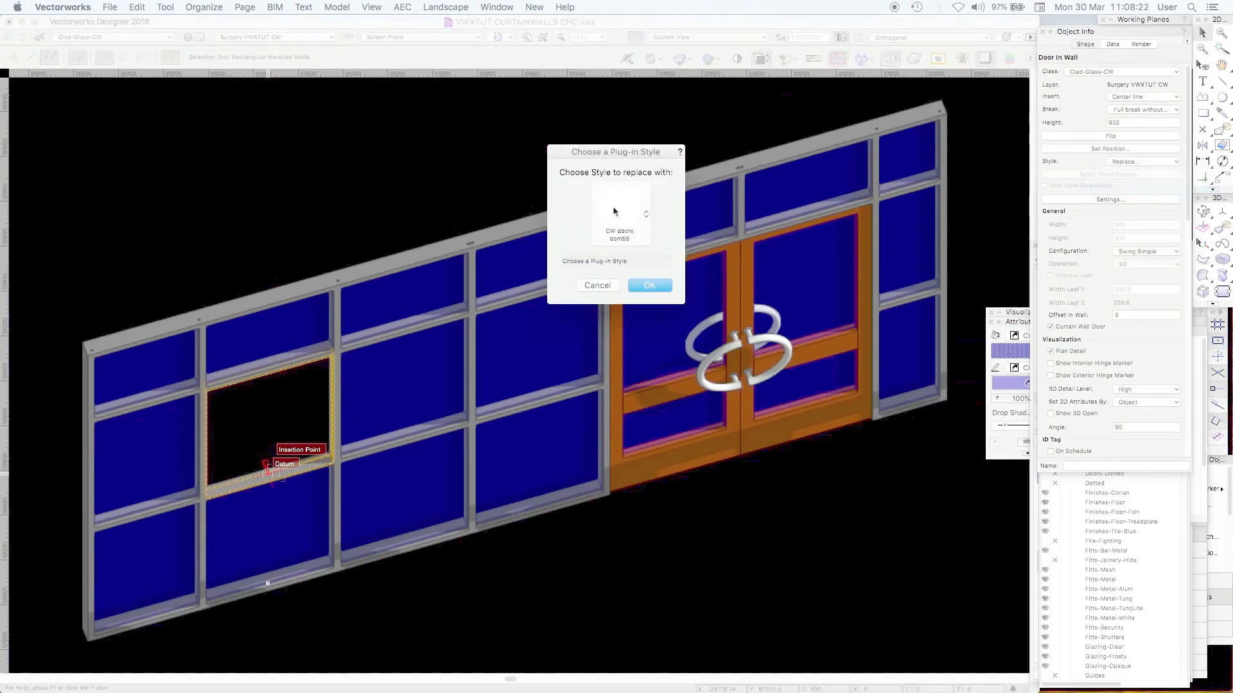
click(620, 226)
double_click(798, 324)
click(647, 286)
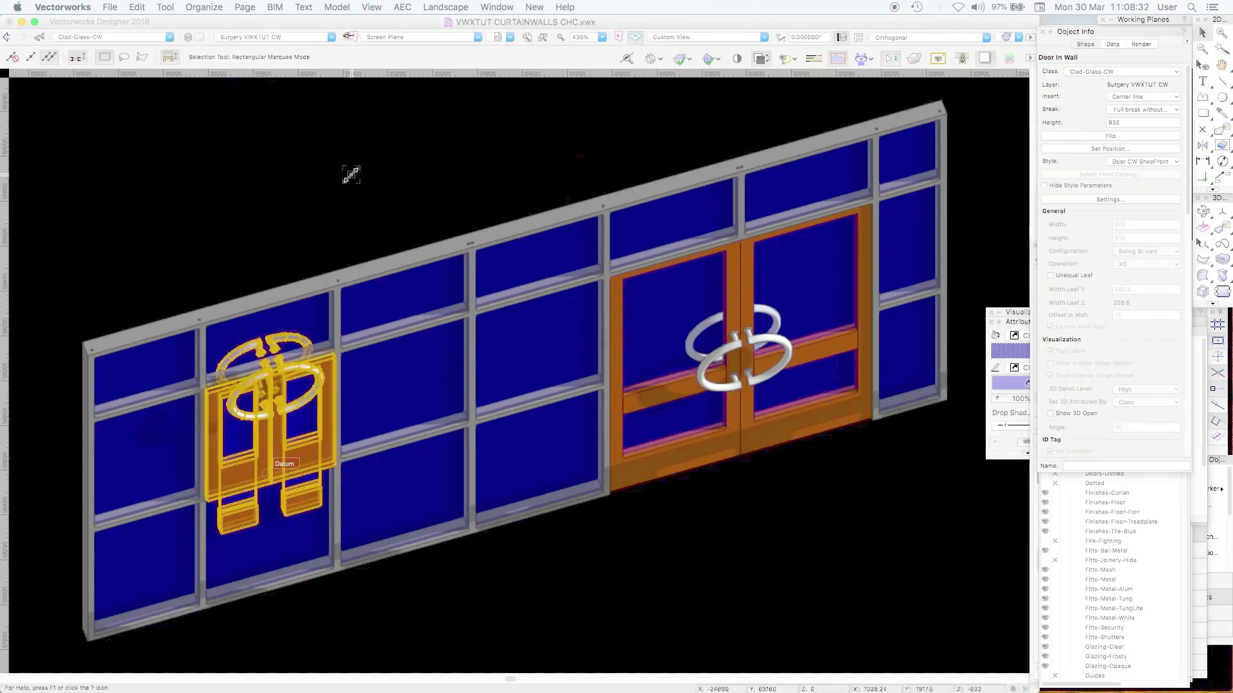
key(KP_2)
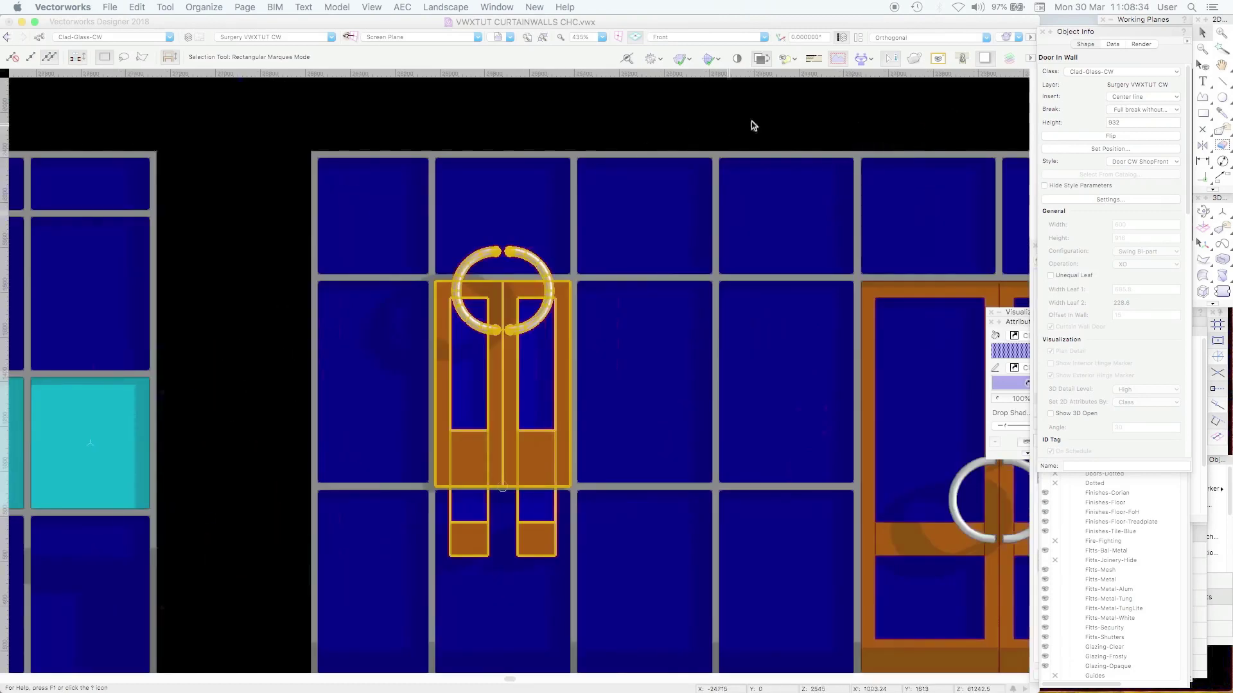
Delete the vertical frame beside and the horizontal frame below the ShopFront door.
click(717, 149)
key(shift+c)
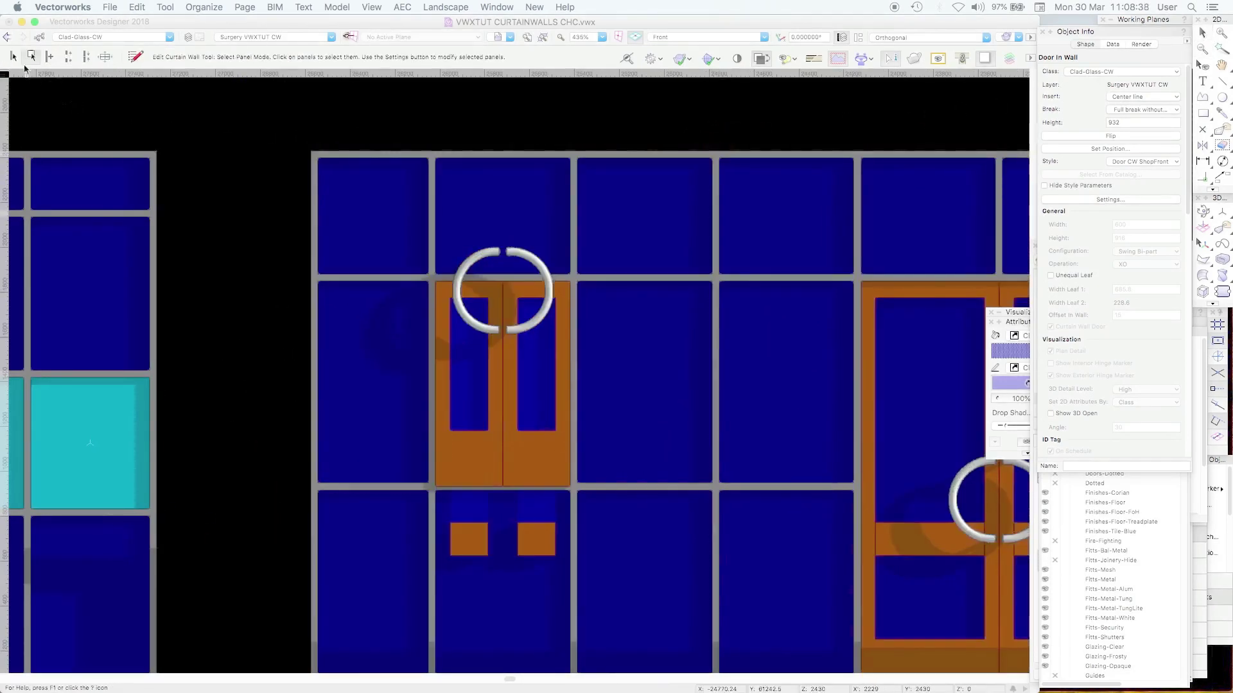
click(71, 60)
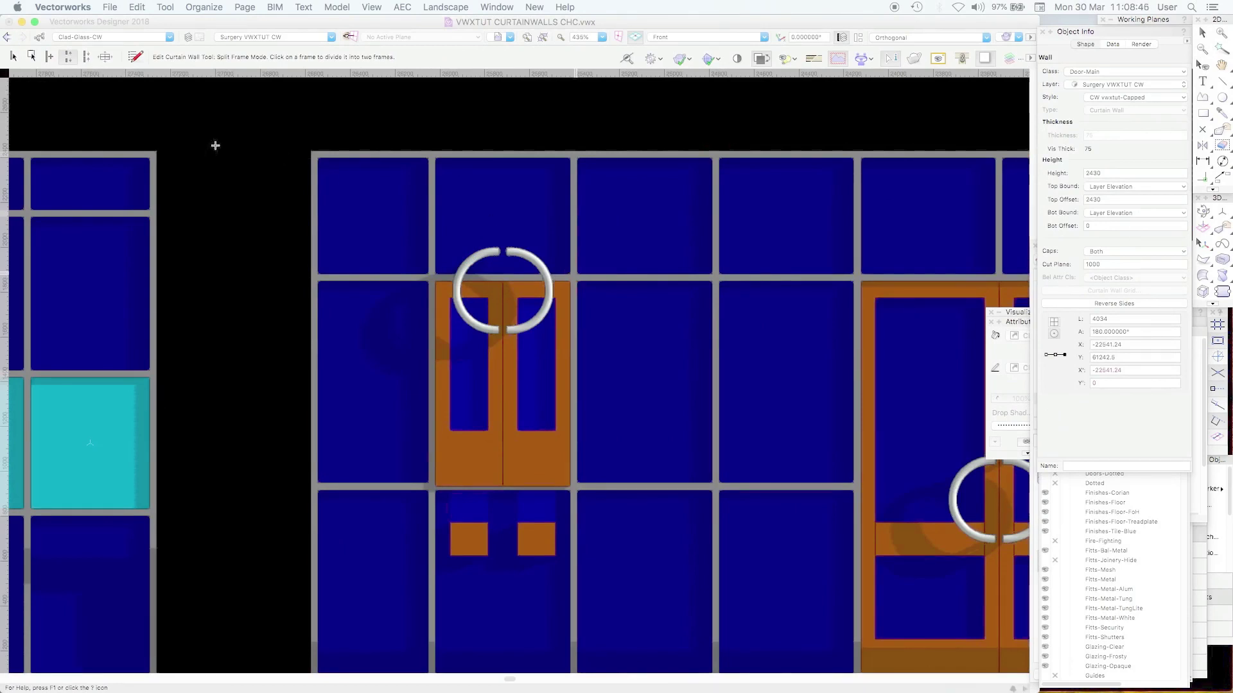
click(13, 57)
click(576, 341)
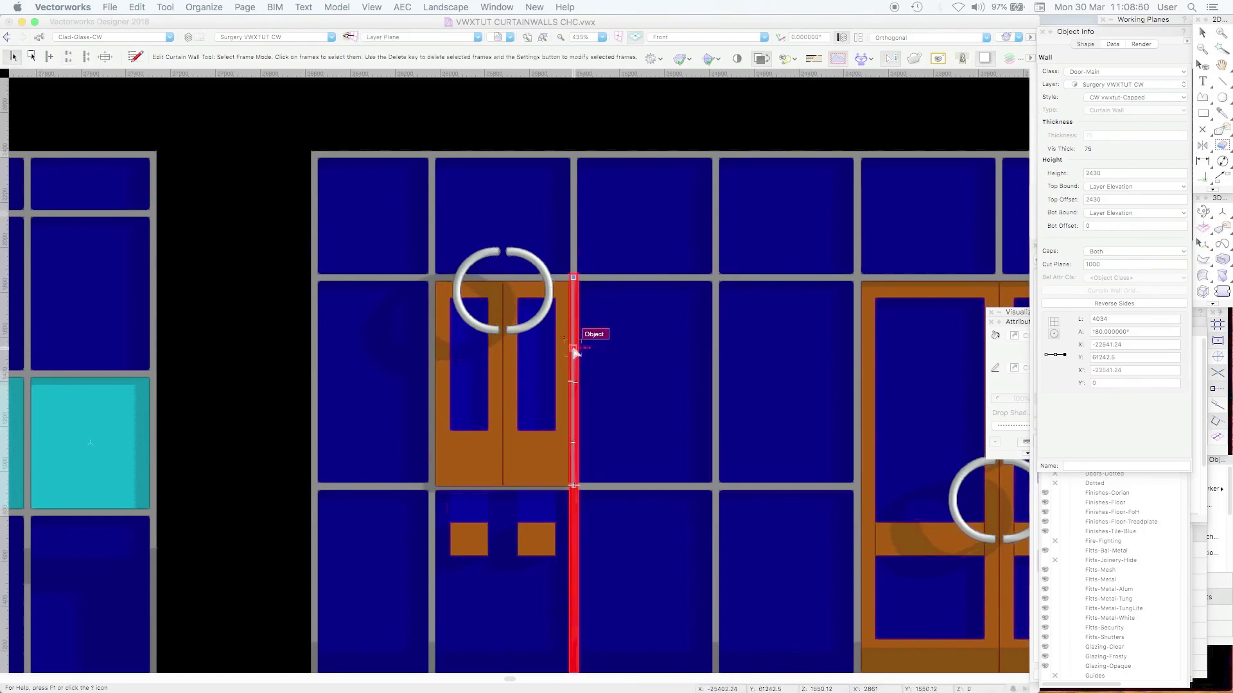
right_click(574, 347)
click(595, 367)
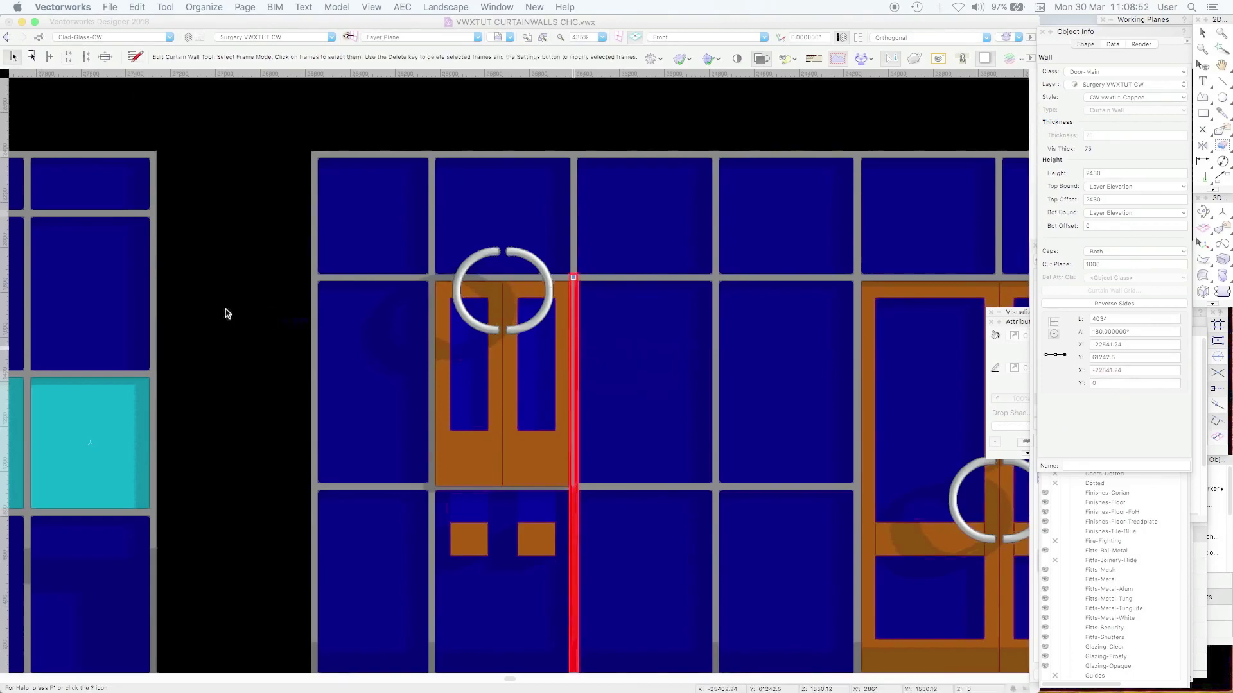
click(460, 490)
right_click(461, 490)
click(483, 508)
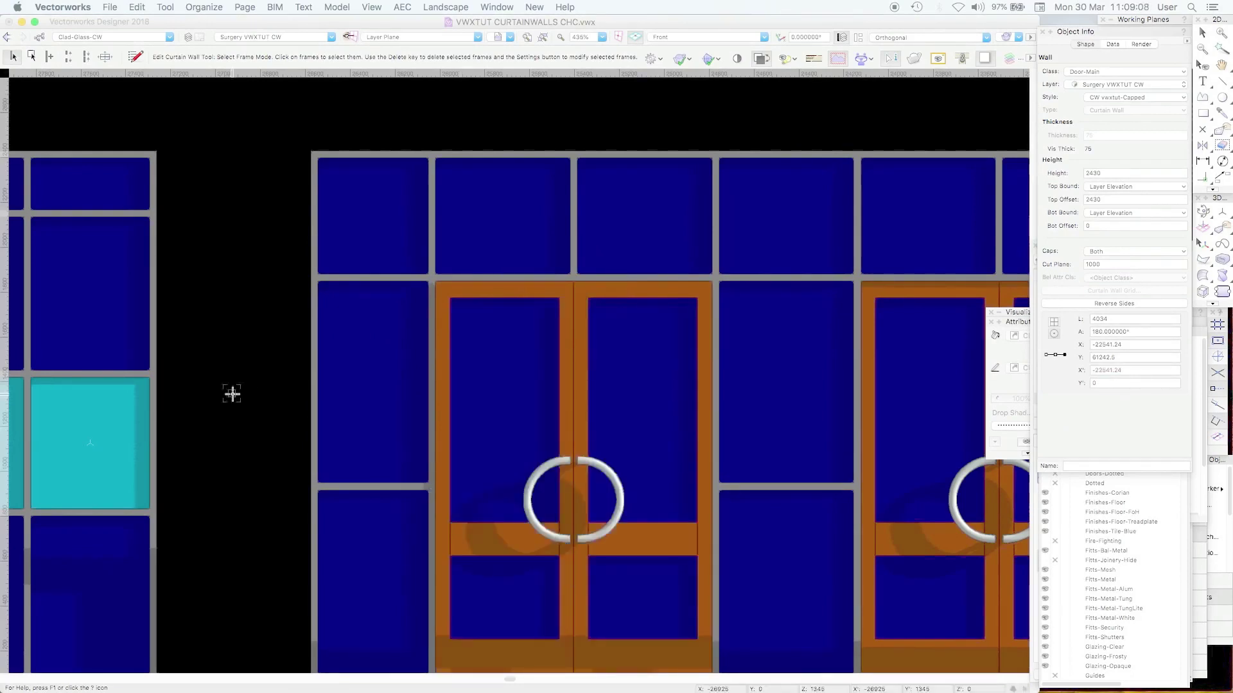
Make the rightmost cyan panel of the left curtain wall a Spandrel, 10 thick.
key(super+minus)
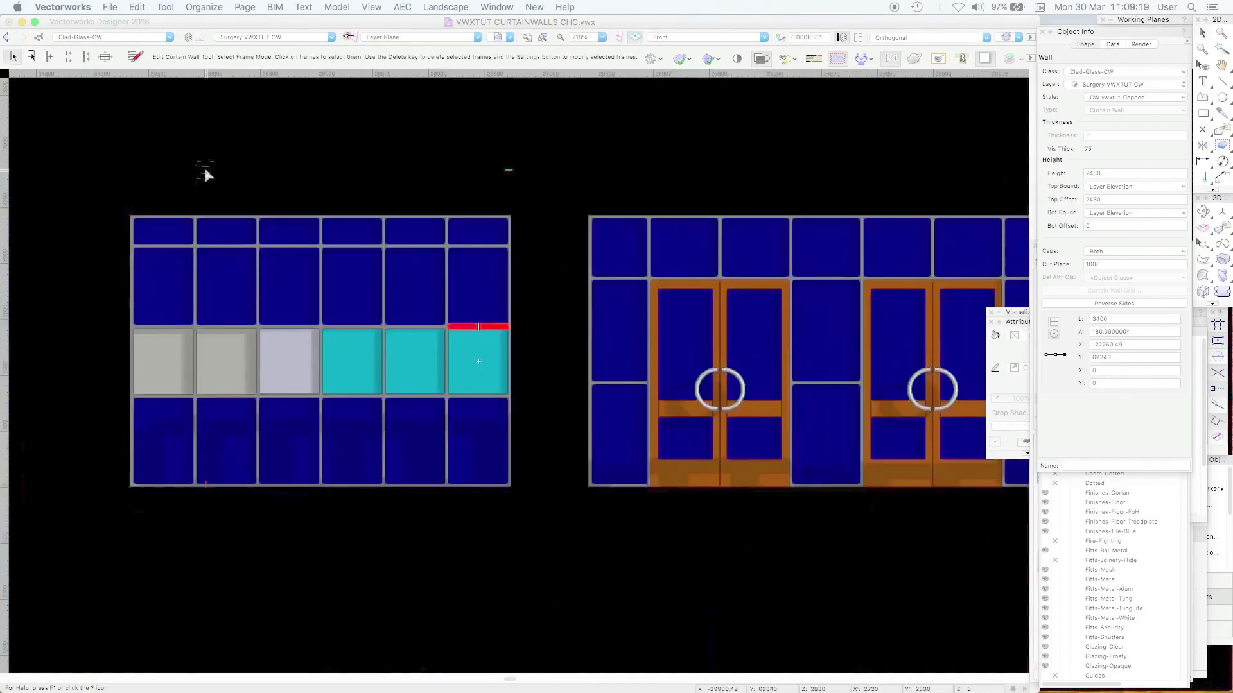
click(31, 56)
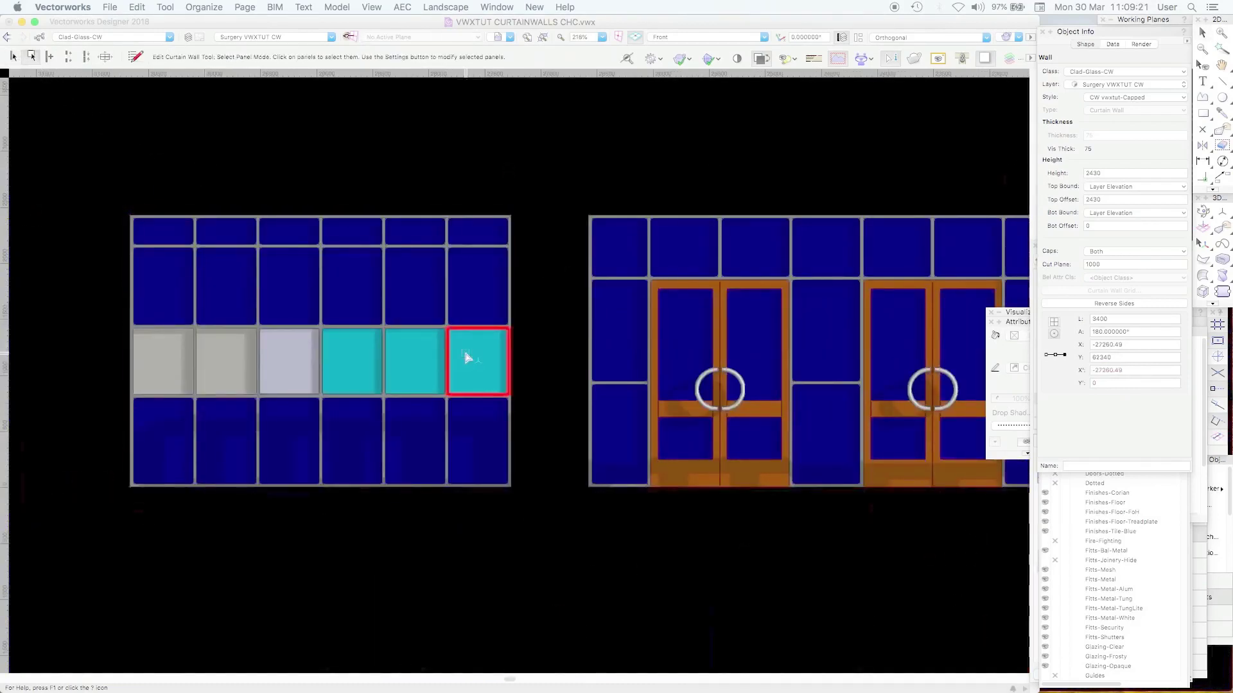
right_click(467, 353)
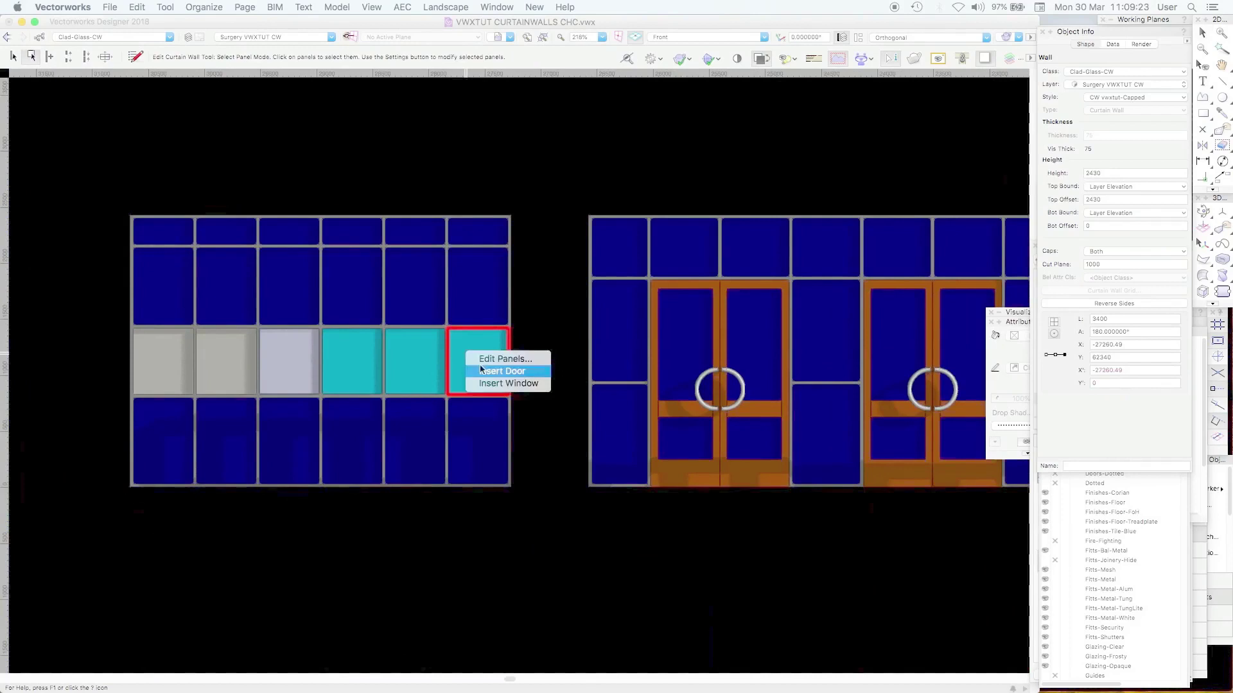
click(504, 359)
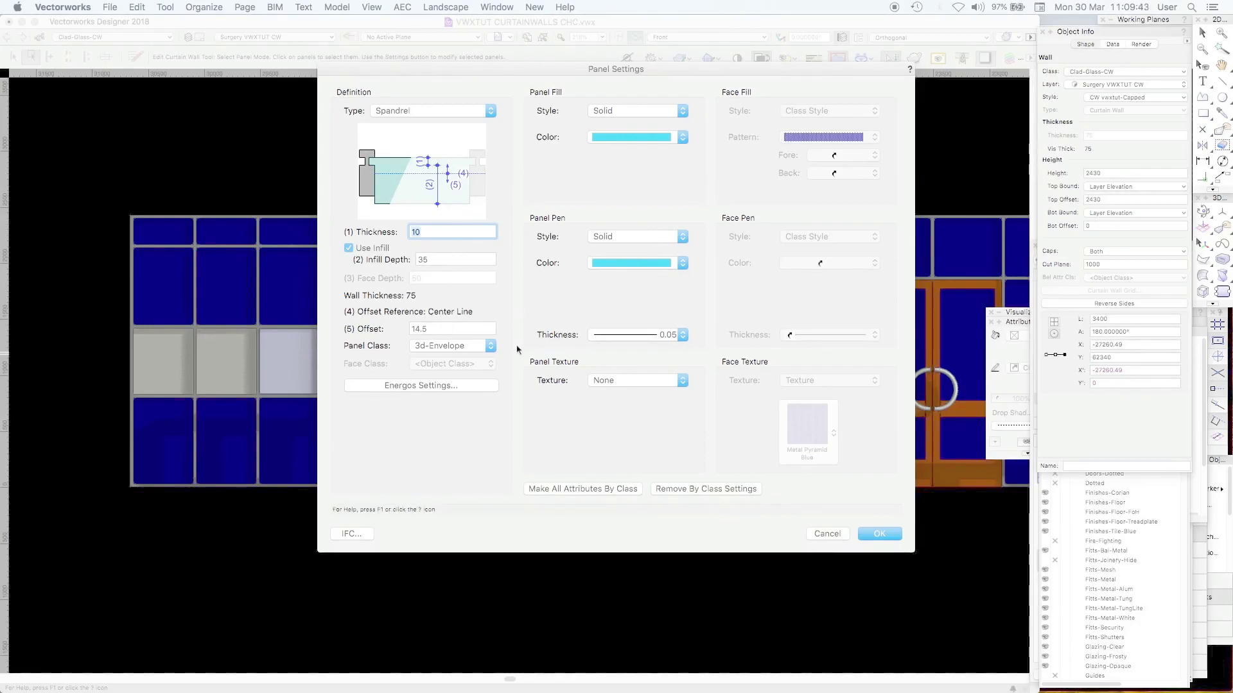
click(436, 110)
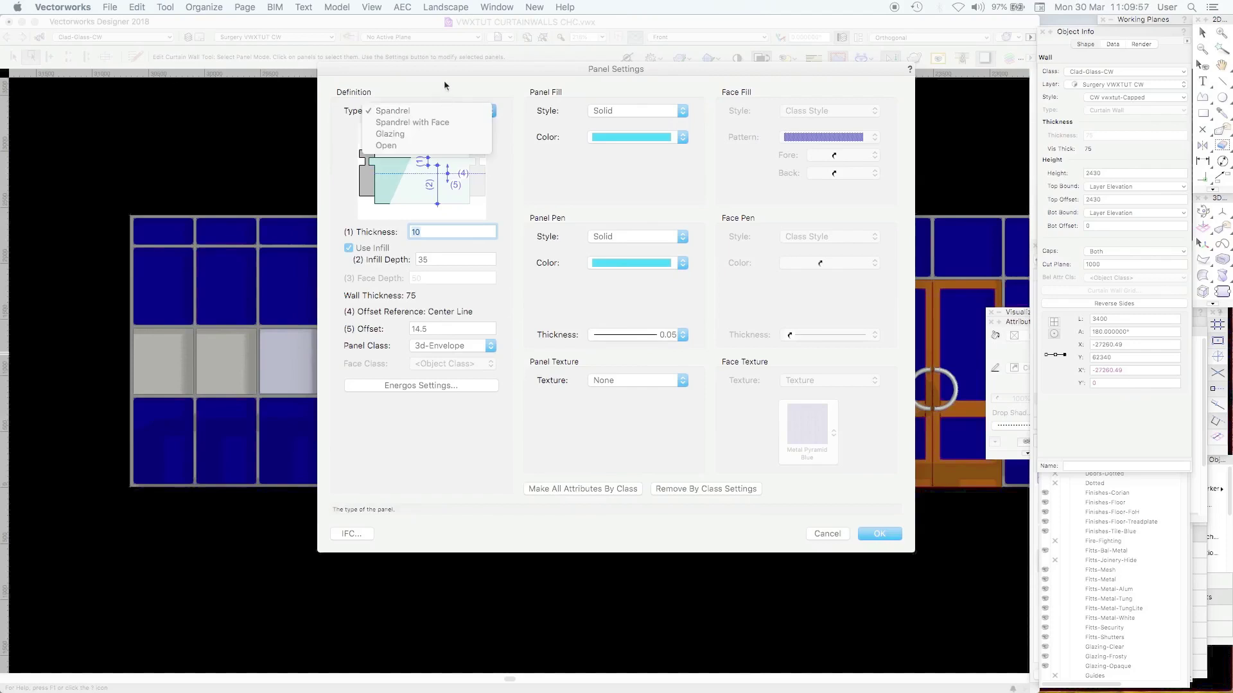
click(445, 86)
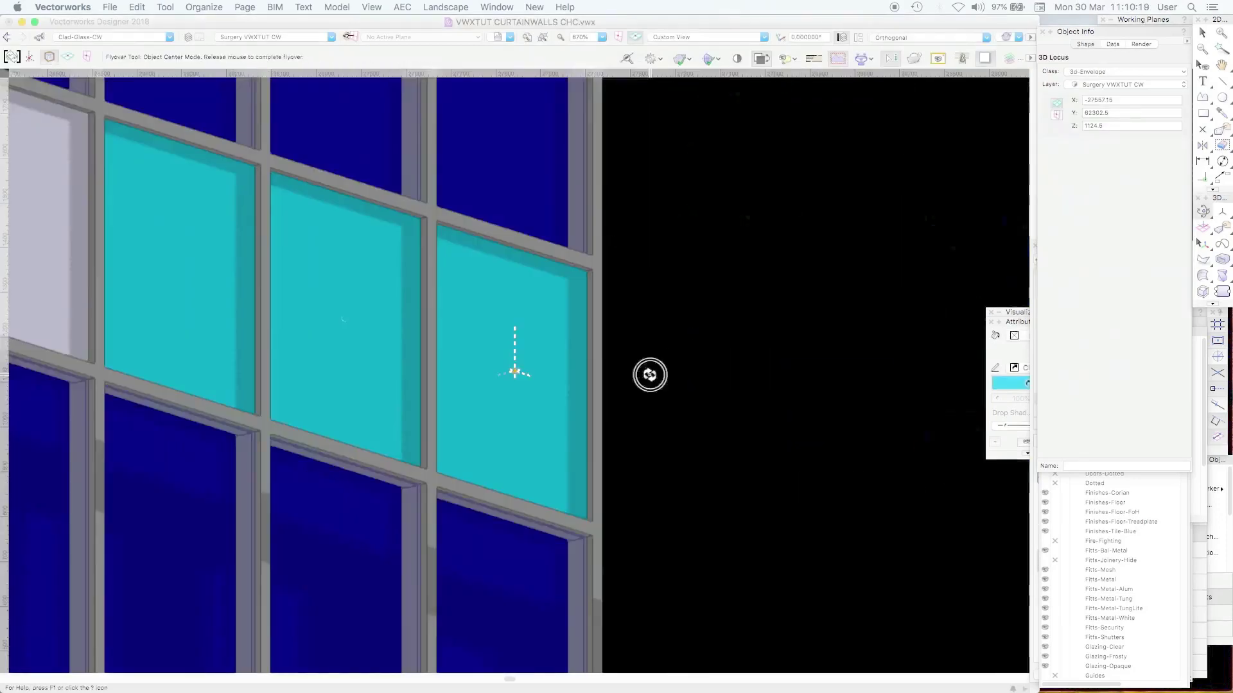
Orbit around the cyan spandrels, then review the pale grey panel's settings without changes.
drag(649, 375, 732, 407)
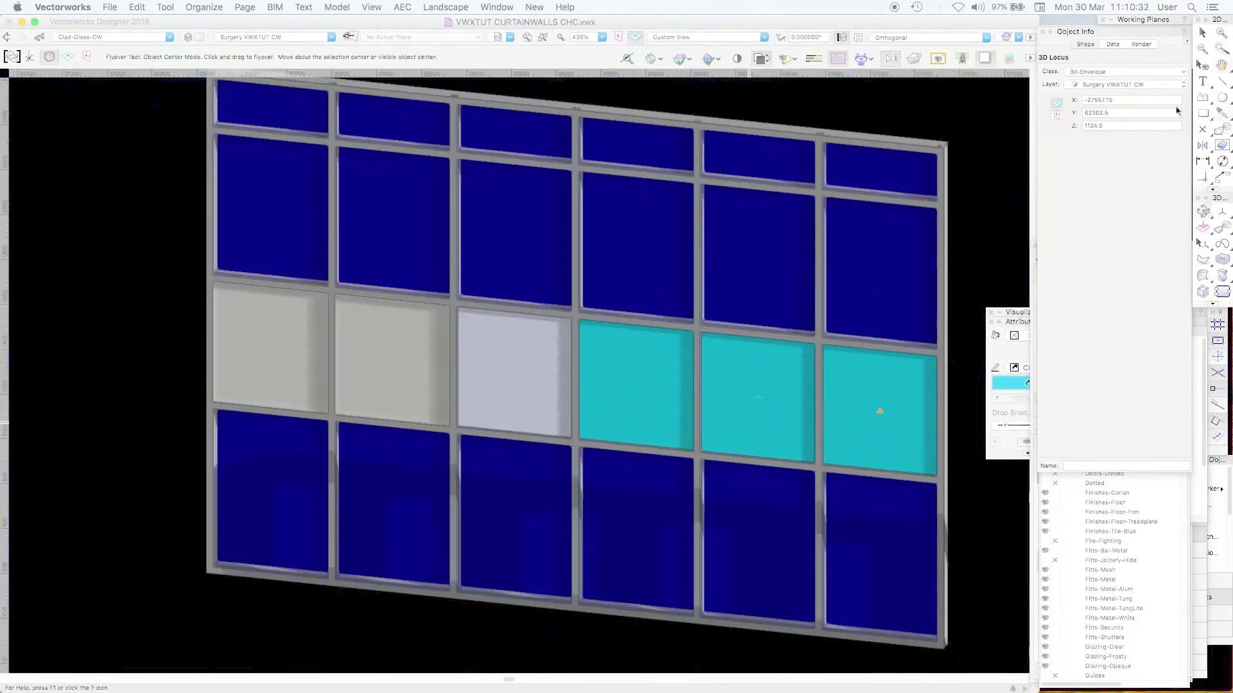
click(1202, 32)
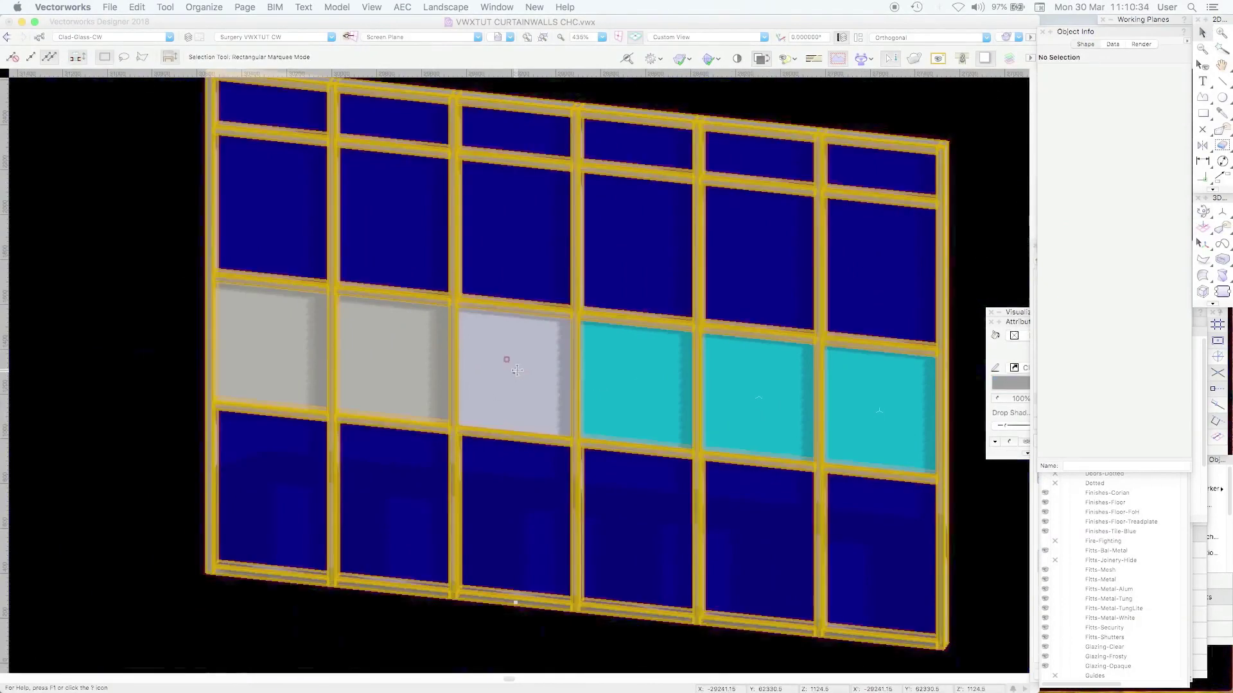
double_click(513, 373)
right_click(509, 372)
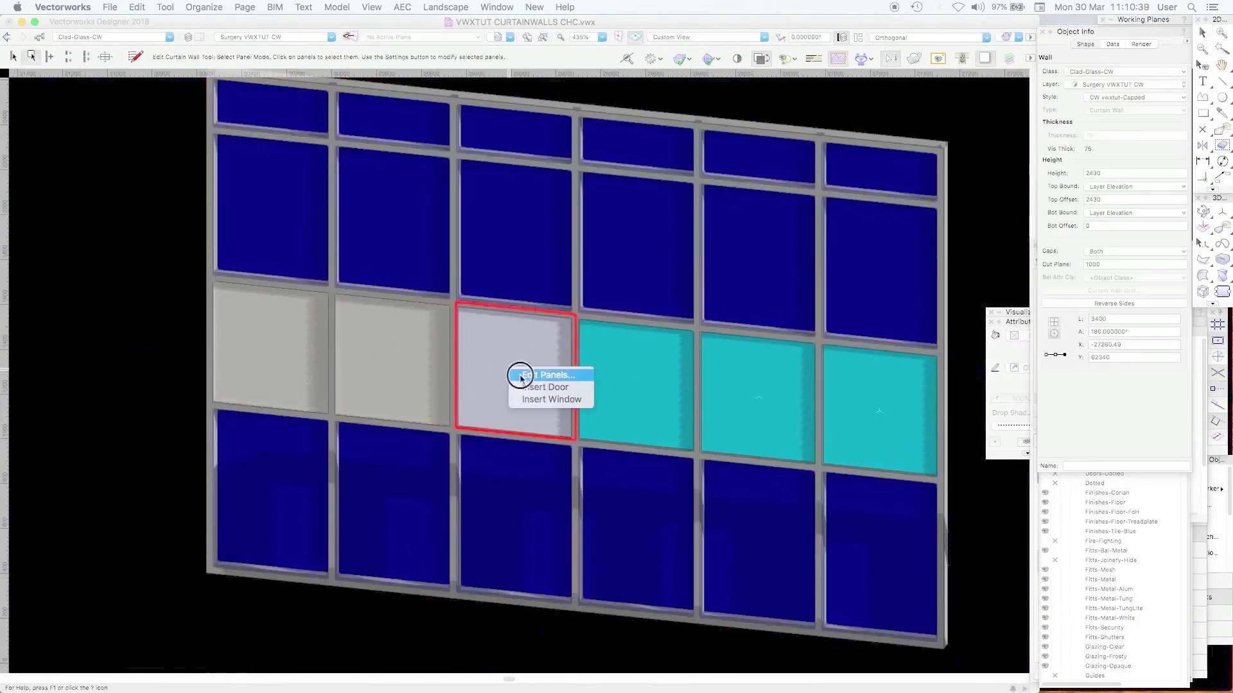
click(525, 375)
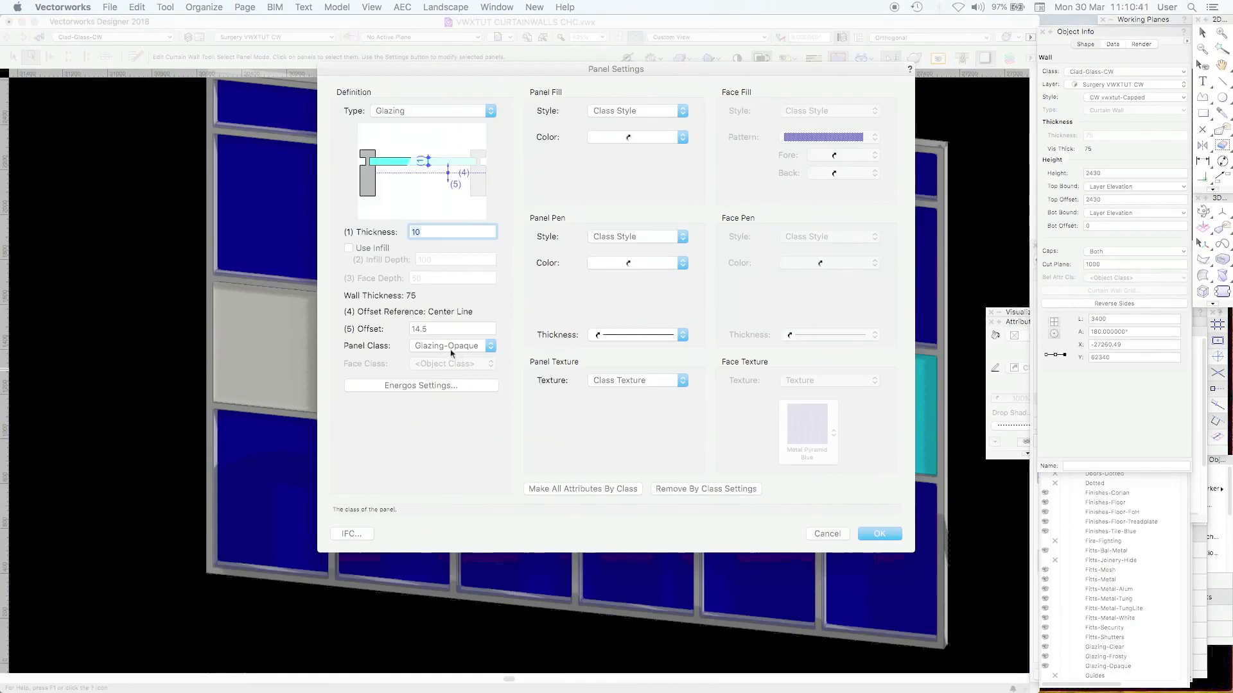
click(828, 535)
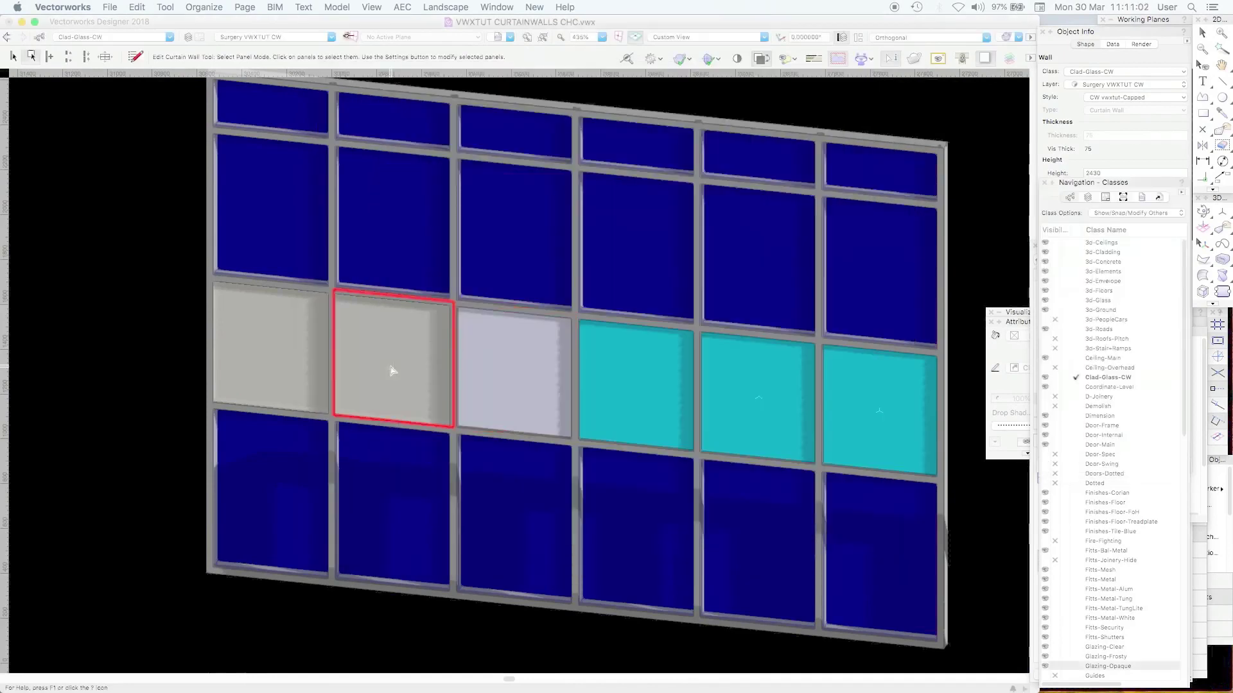
Review the frosted grey panel's settings unchanged and leave panel editing.
right_click(393, 371)
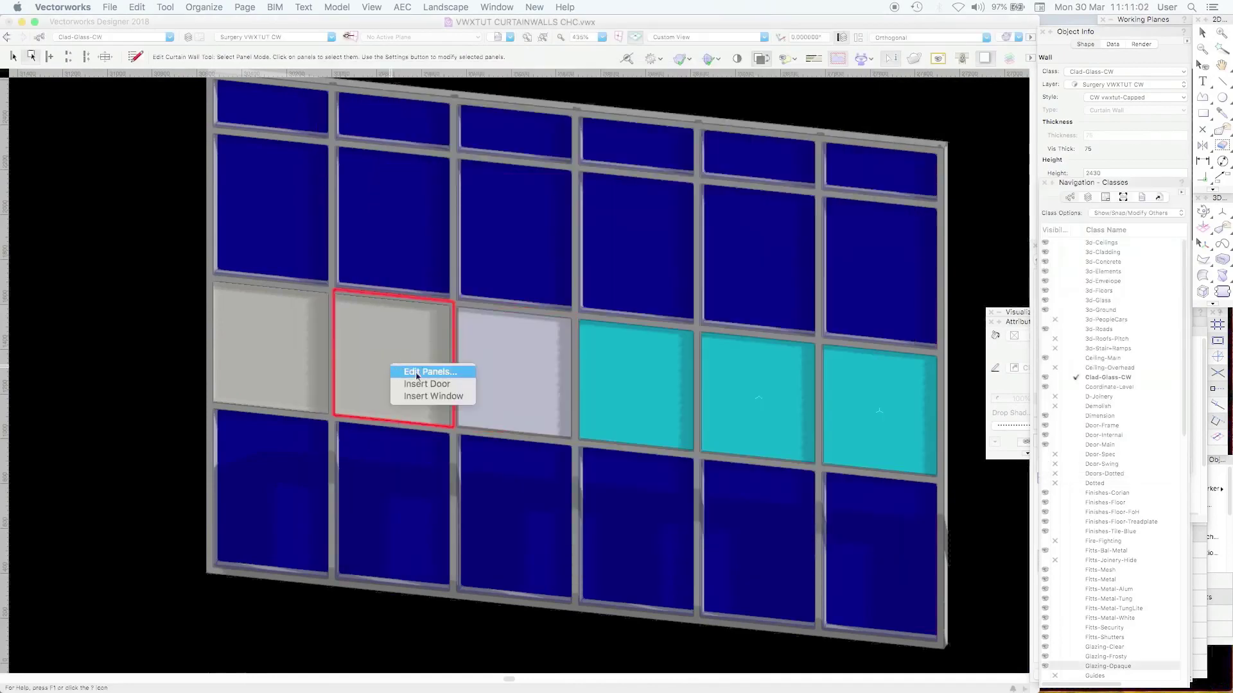
click(414, 377)
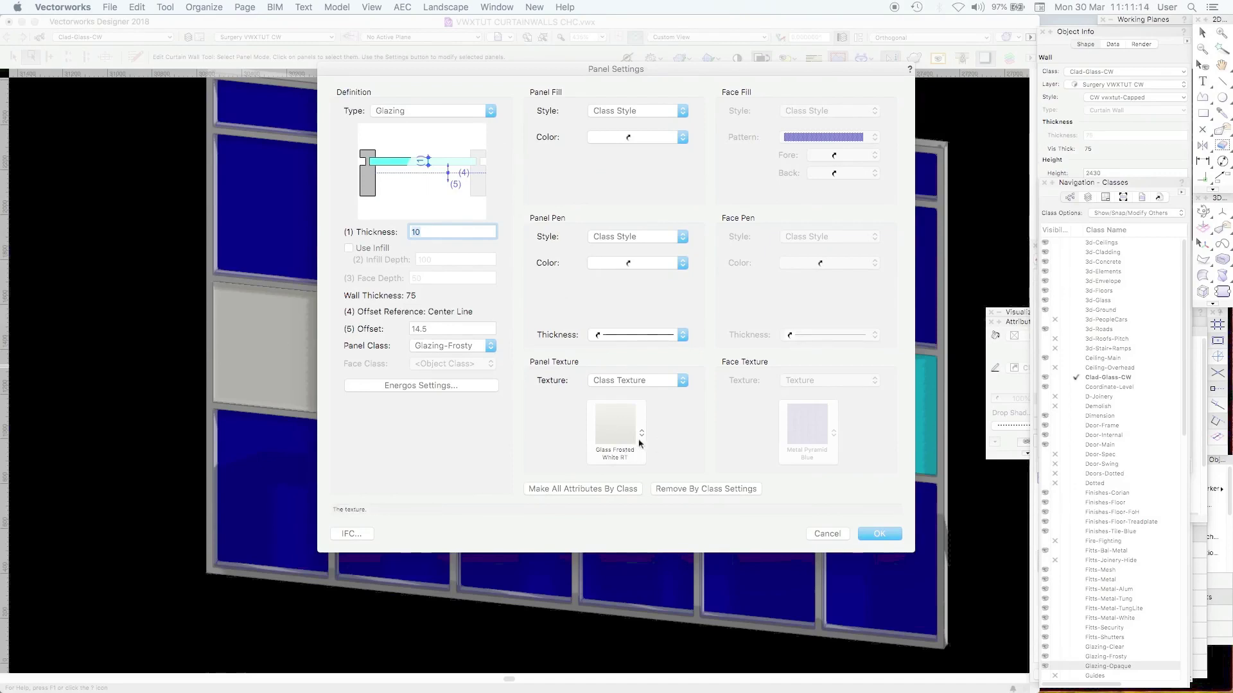
click(828, 533)
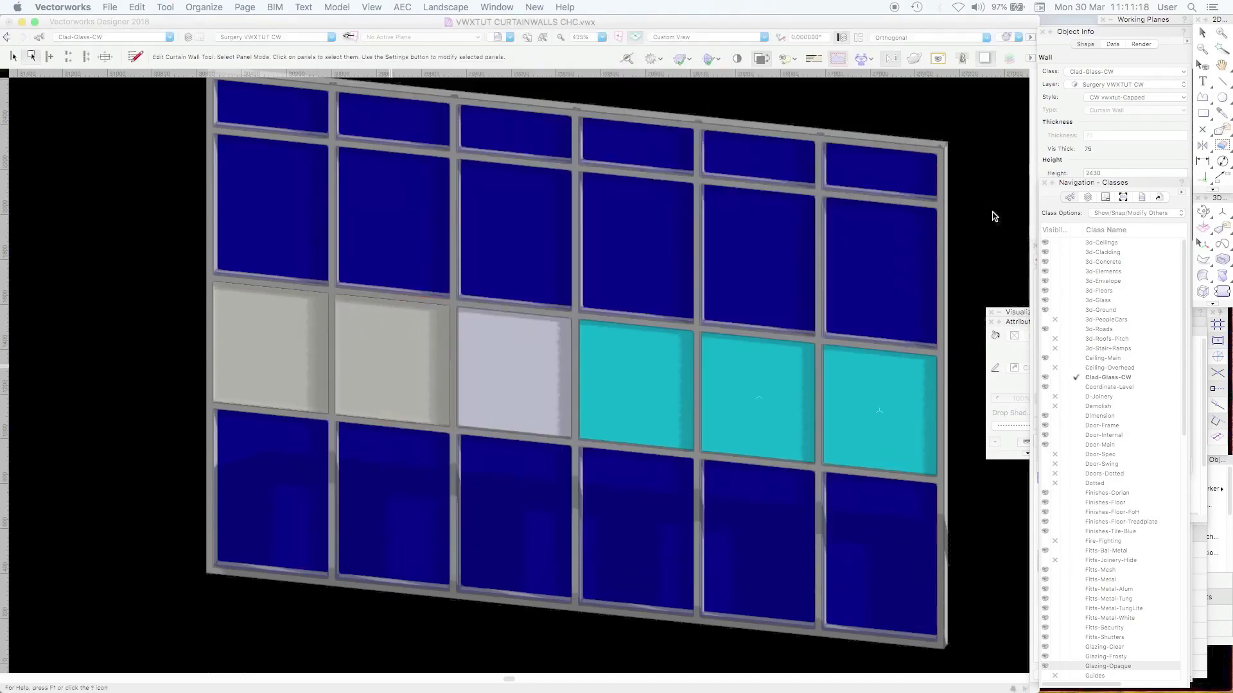
key(Escape)
click(1202, 36)
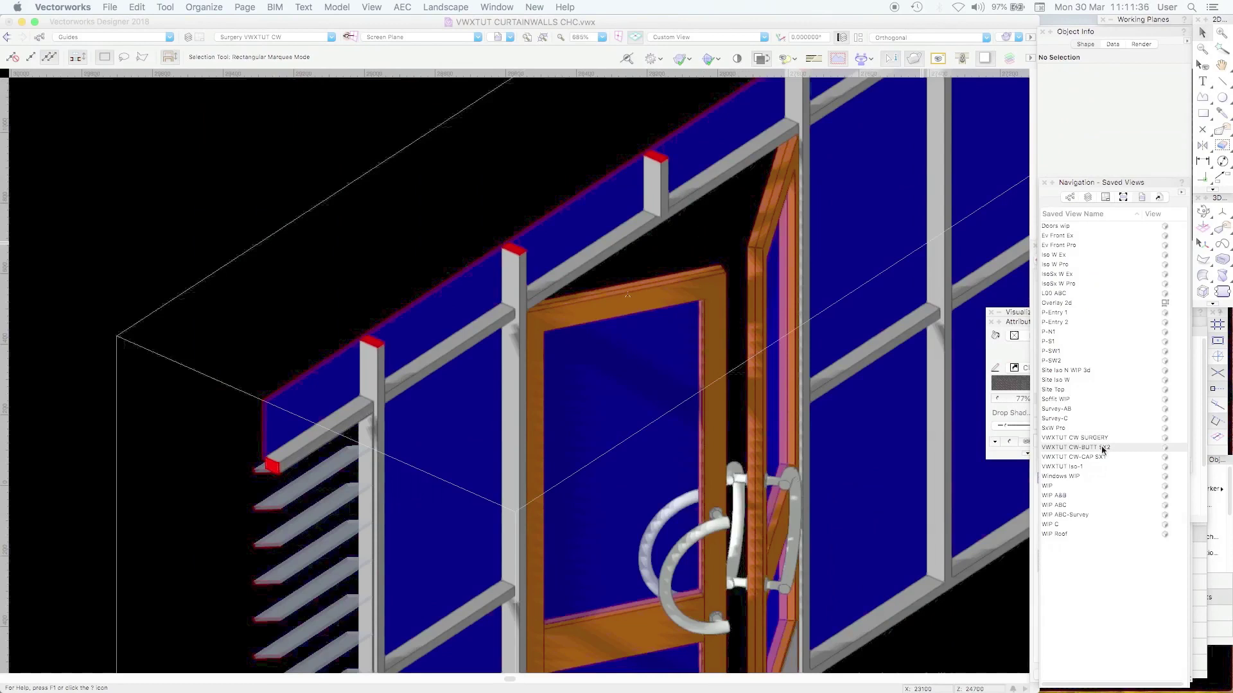
Restore saved view VWXTUT CW-CAP SX1, select the top-hung window, and open its style's General settings.
double_click(1091, 457)
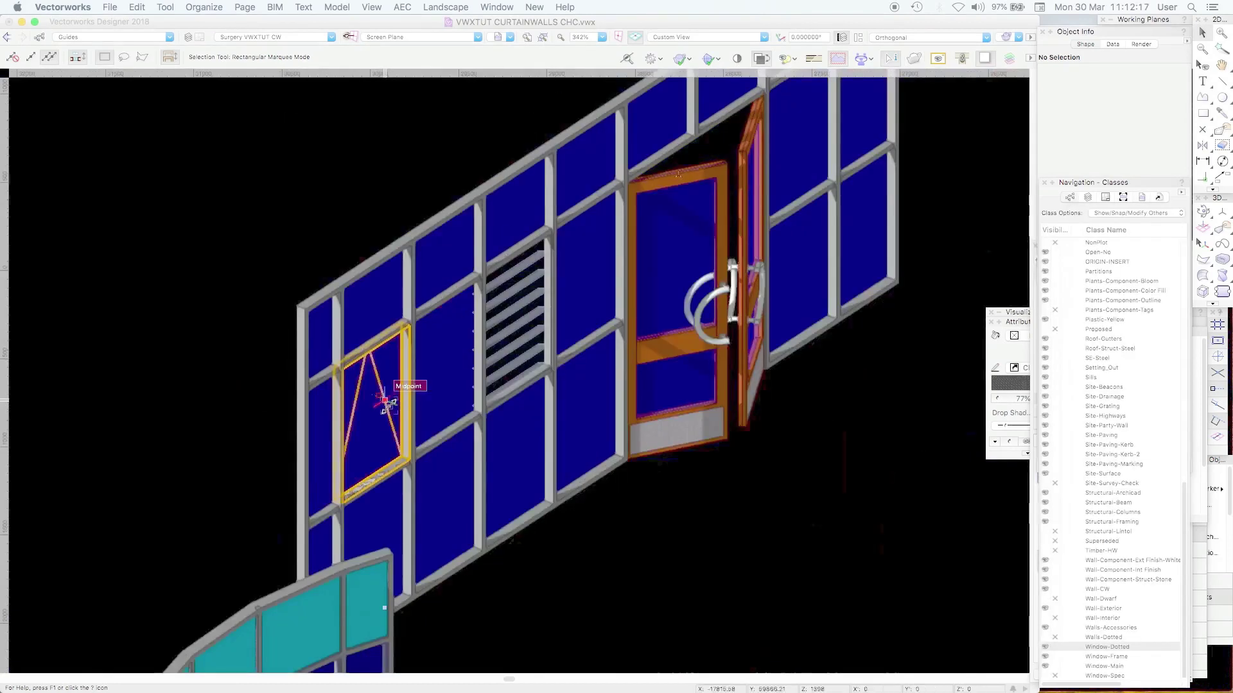
click(389, 400)
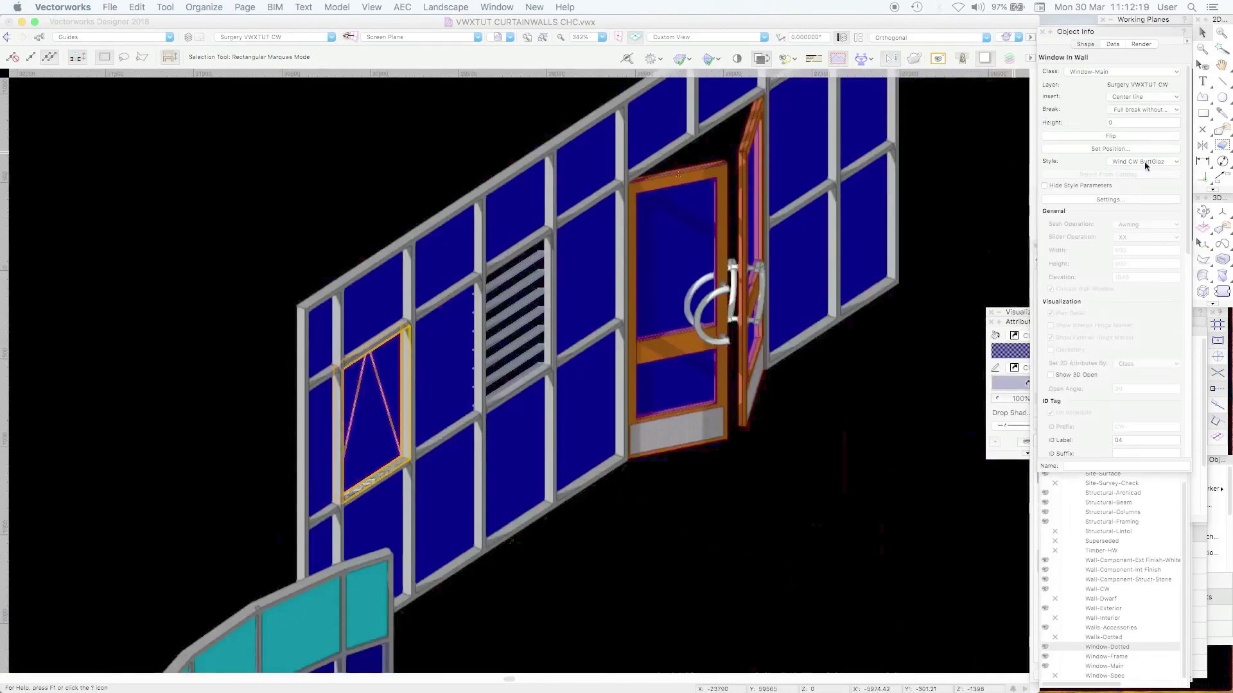
click(1143, 161)
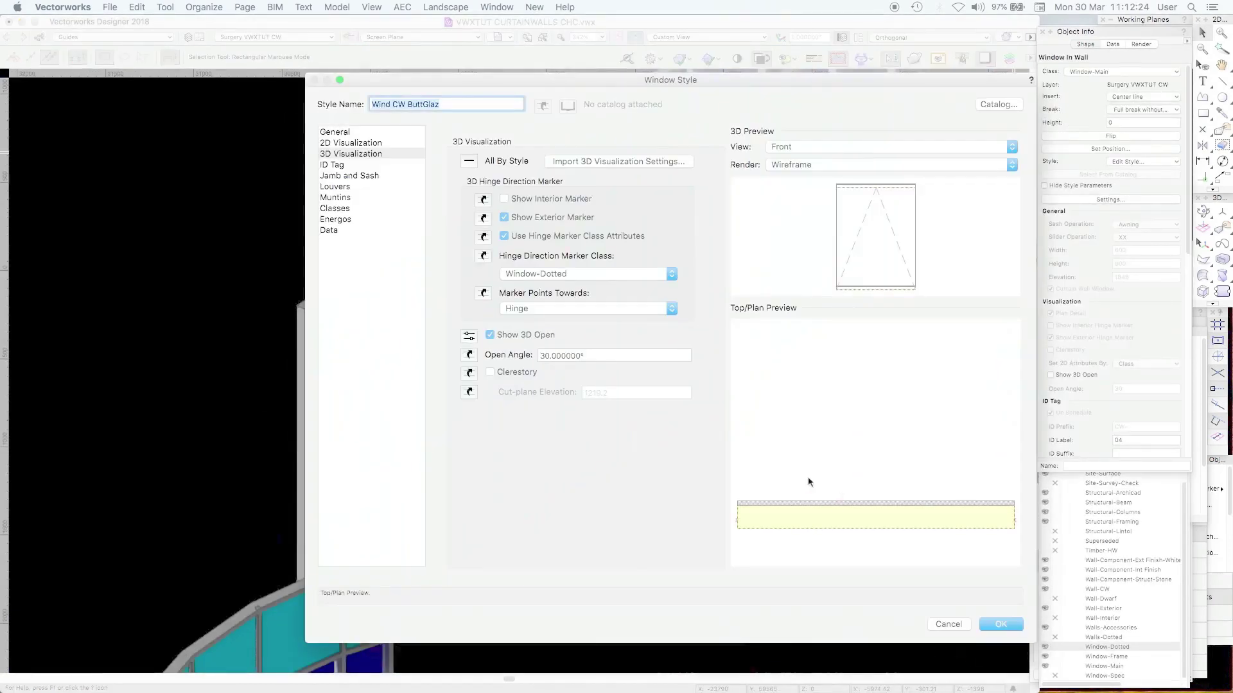
click(347, 142)
click(340, 131)
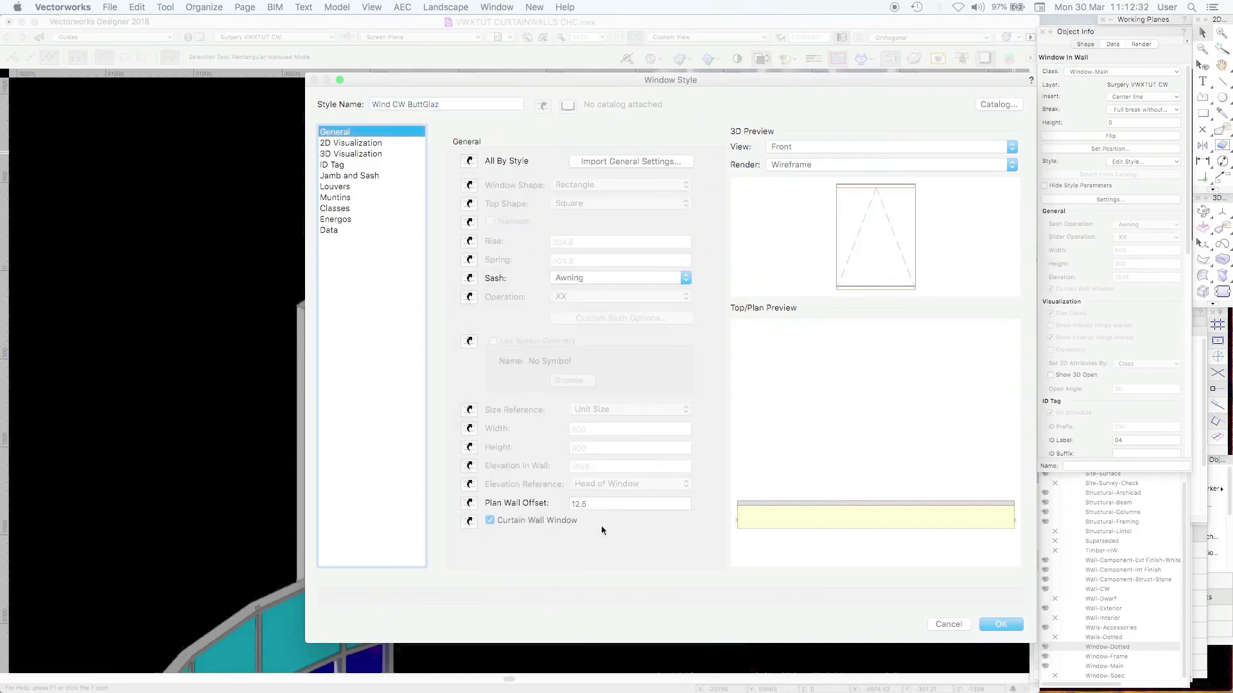
Review the style's 2D classes, Jamb and Sash dimensions and part classes, then orbit the open window.
click(379, 143)
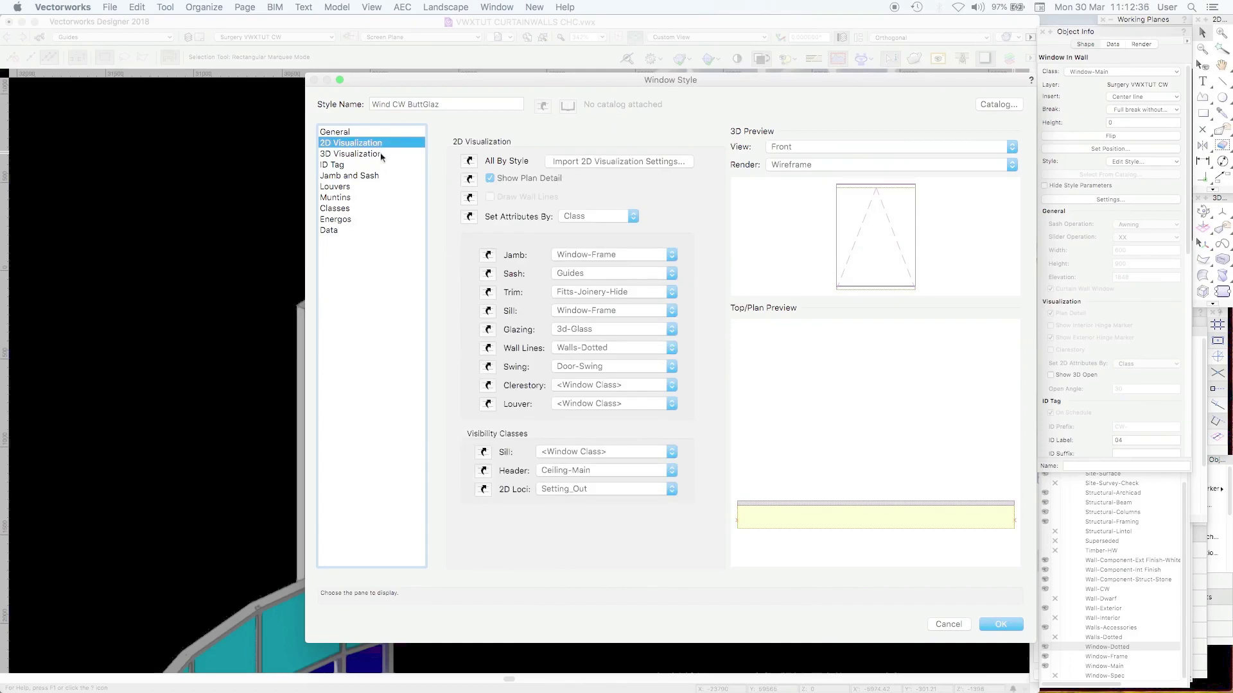
click(352, 175)
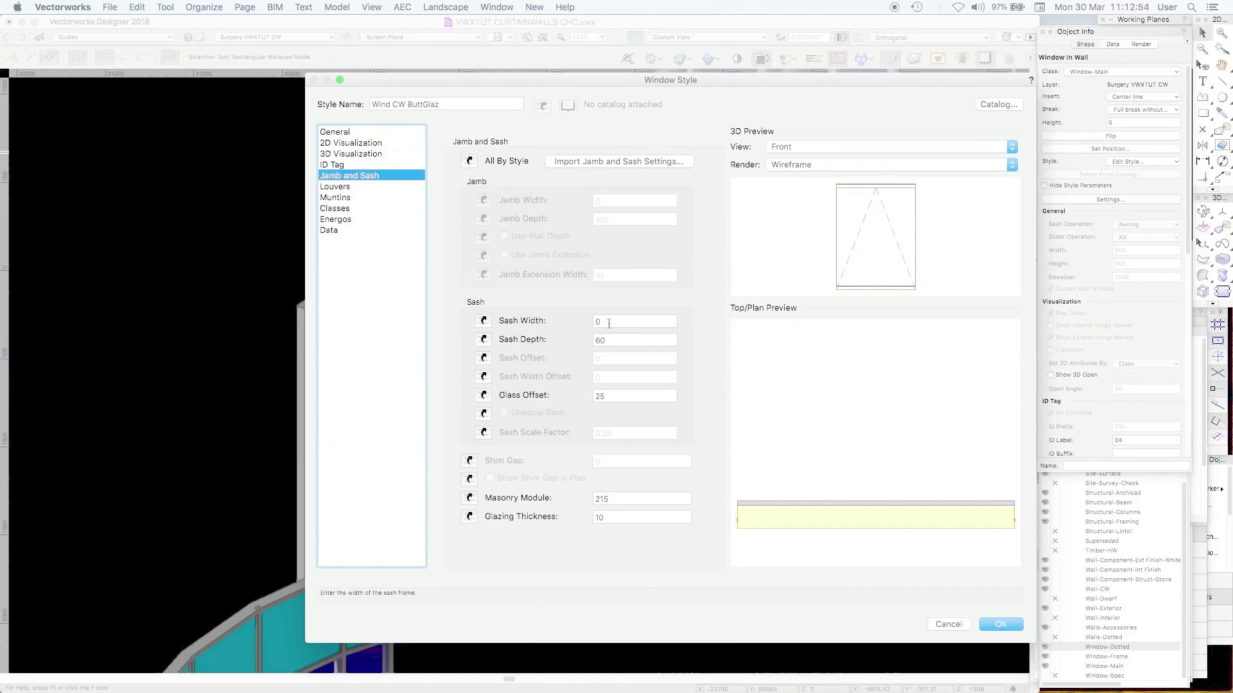
click(375, 144)
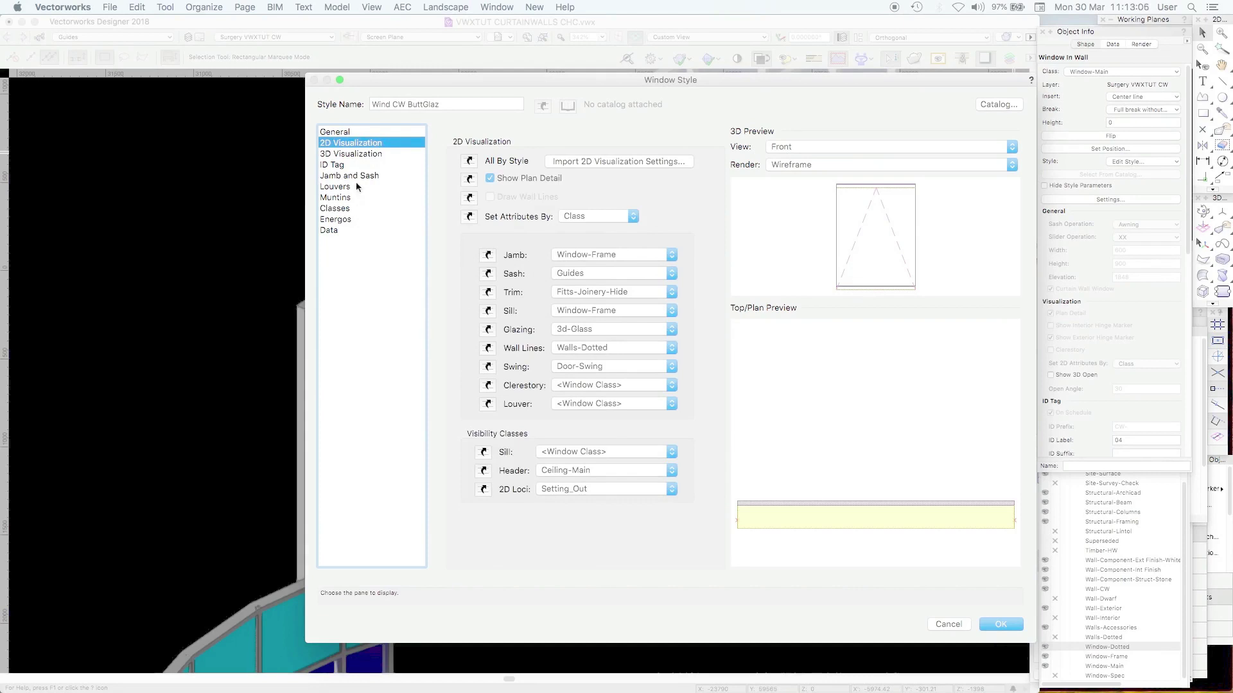
click(344, 209)
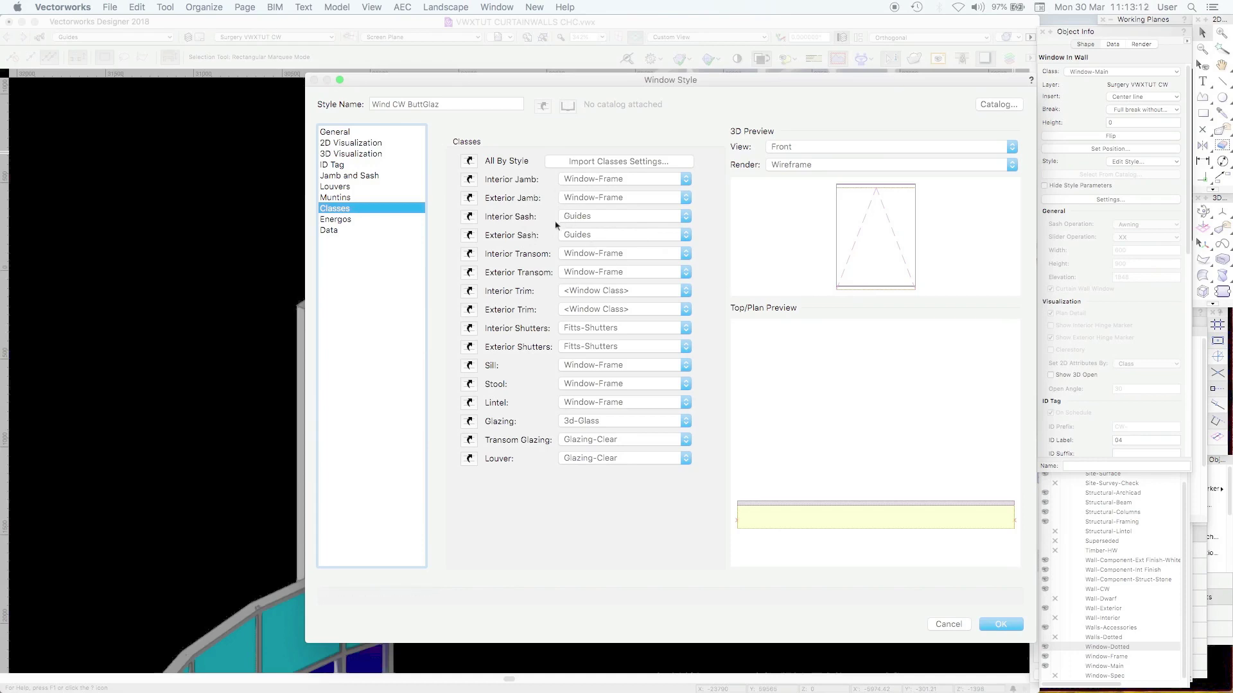
click(365, 175)
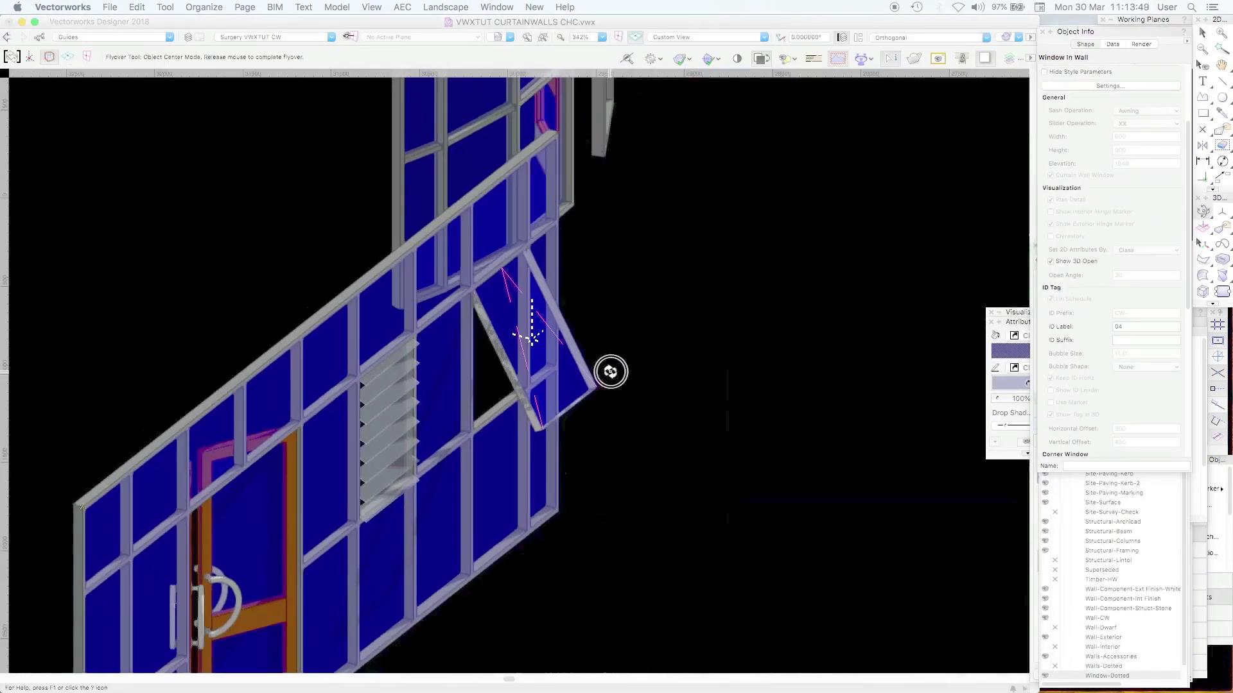
drag(610, 371, 603, 360)
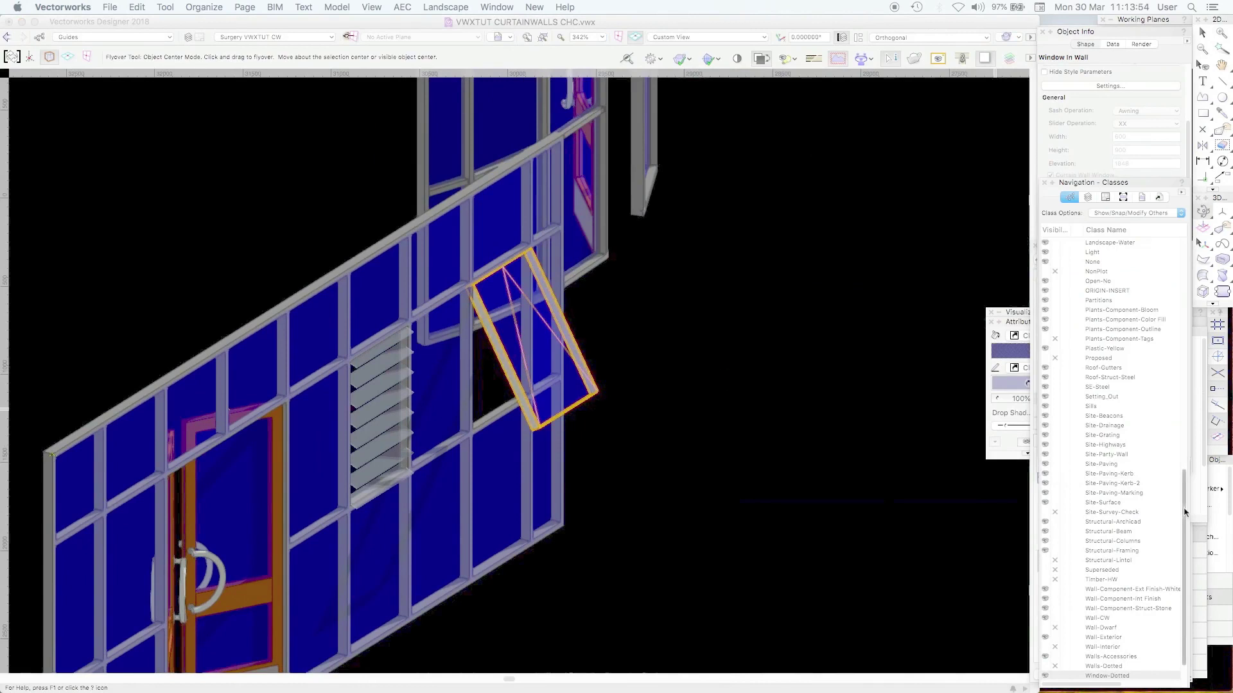
In Navigation-Classes, make None the active class and hide the Guides class.
drag(1188, 519, 1190, 468)
click(1077, 362)
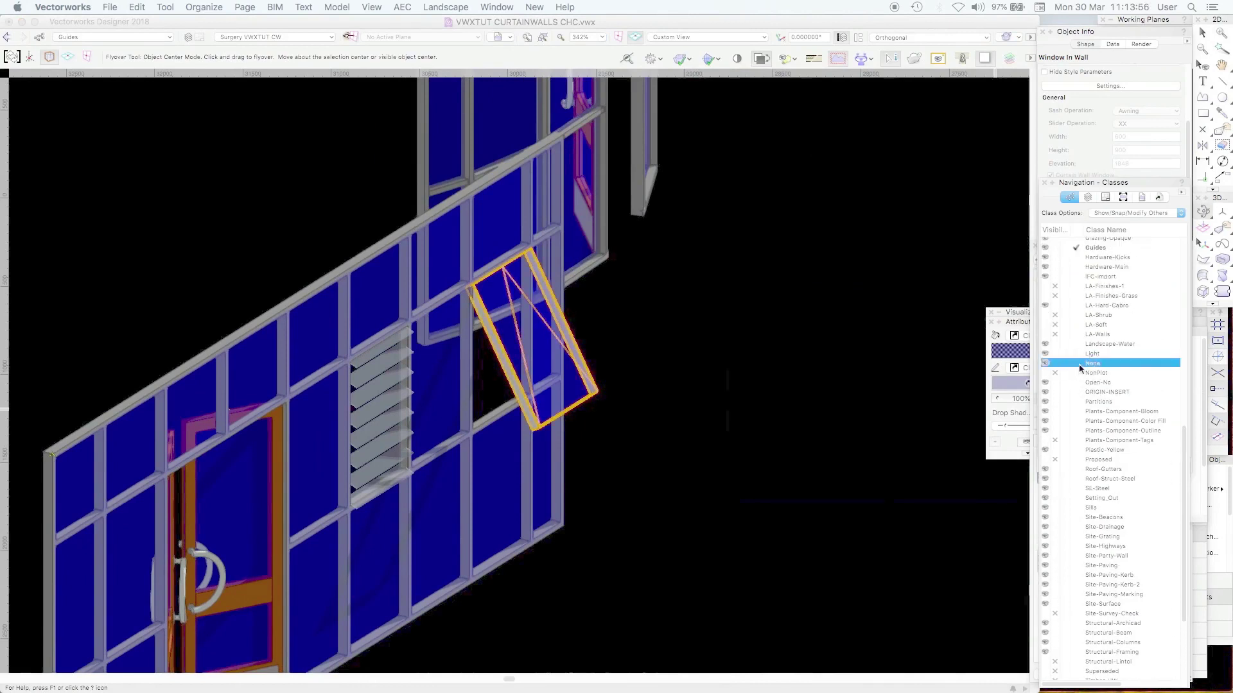
click(1055, 248)
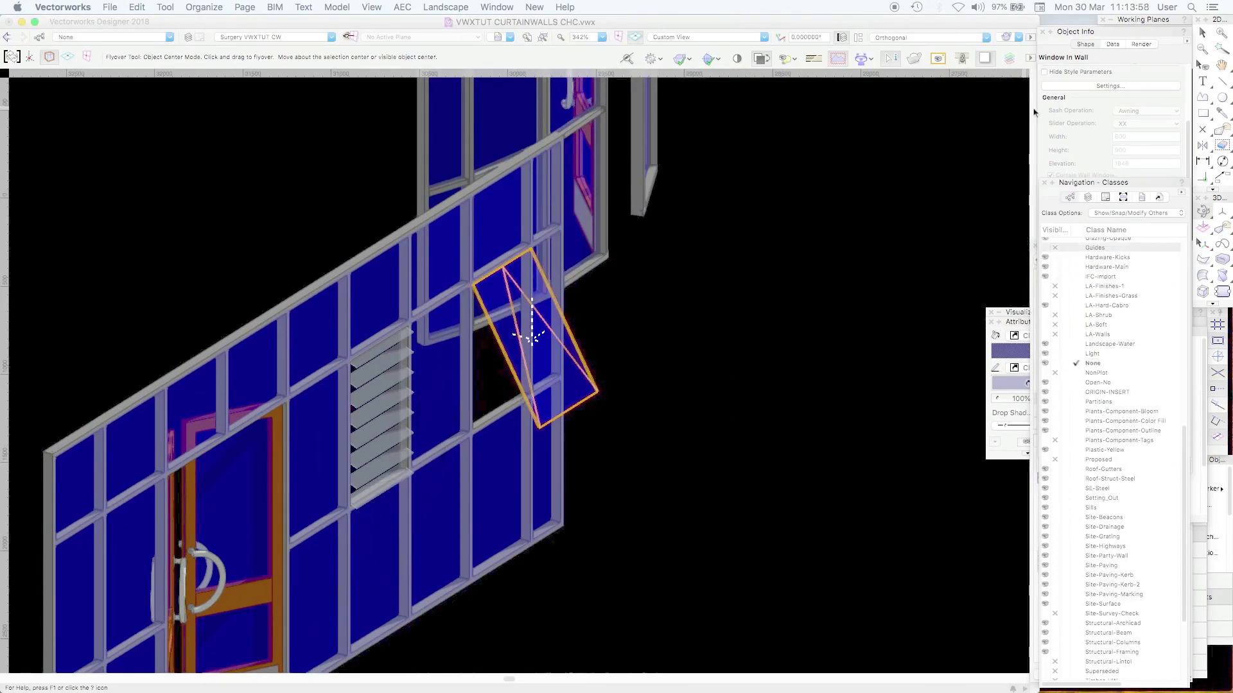
Zoom in on the open top-hung window and deselect it.
click(1223, 37)
drag(344, 234, 629, 523)
key(x)
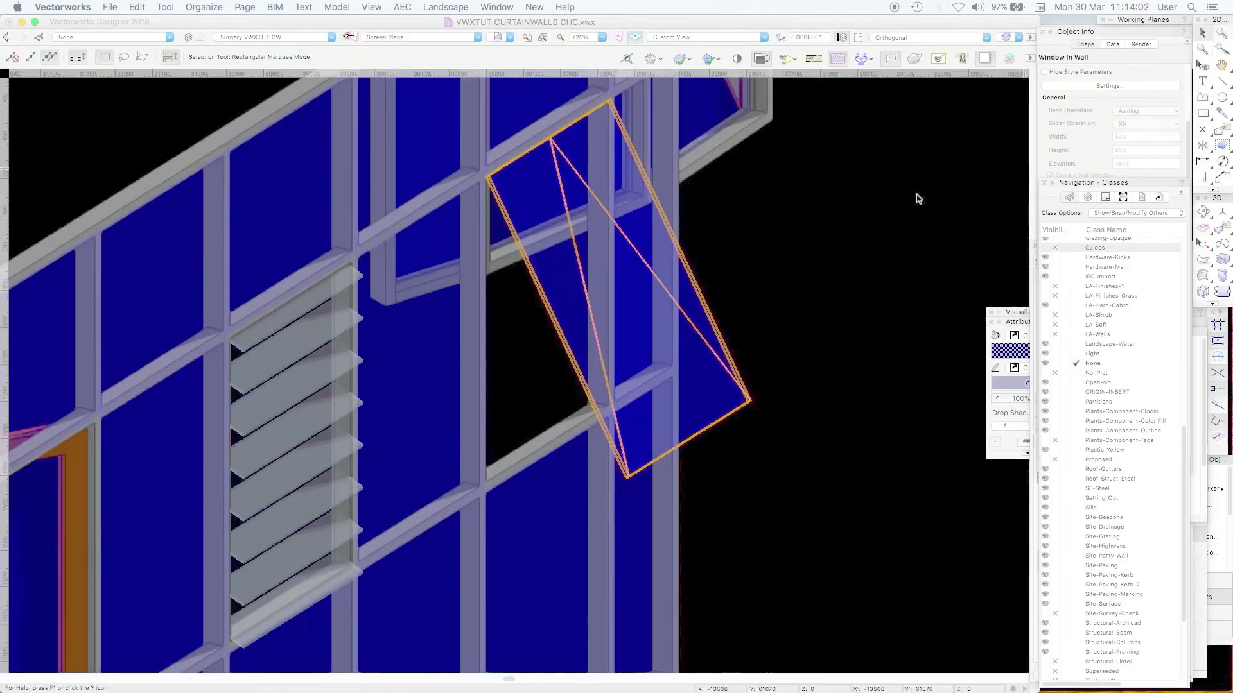
click(858, 242)
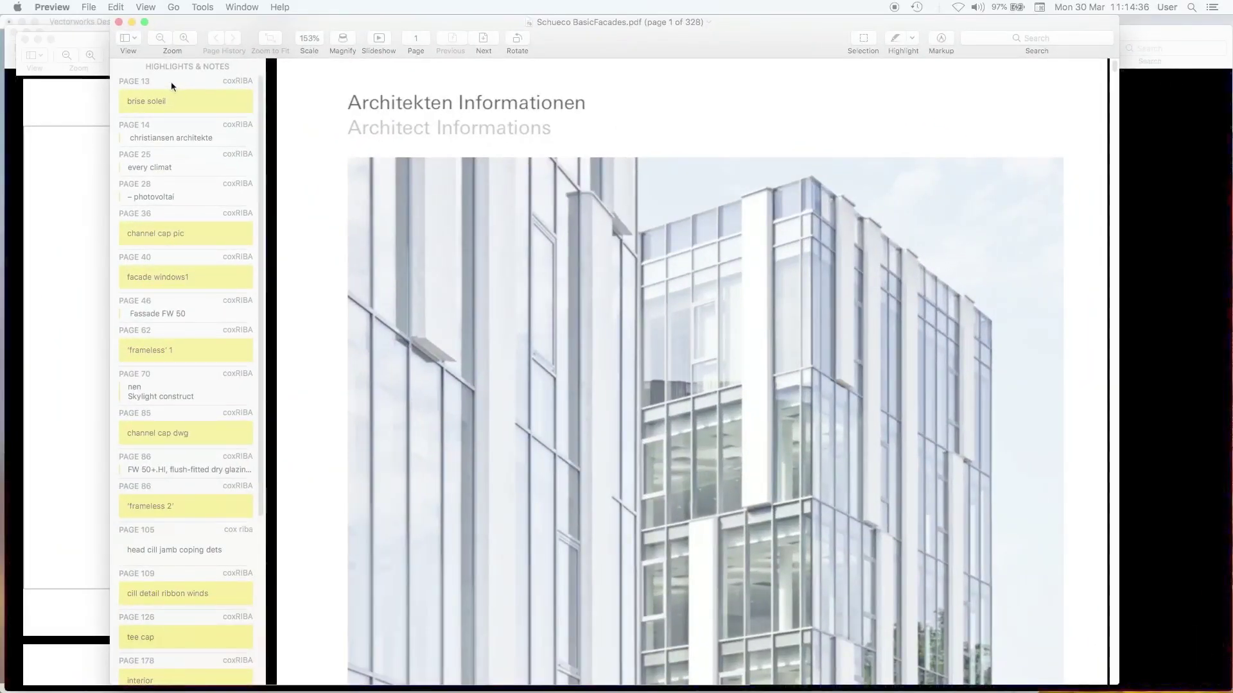
Jump through the annotated pages 13, 25 and 28 of Schueco BasicFacades.pdf.
click(171, 81)
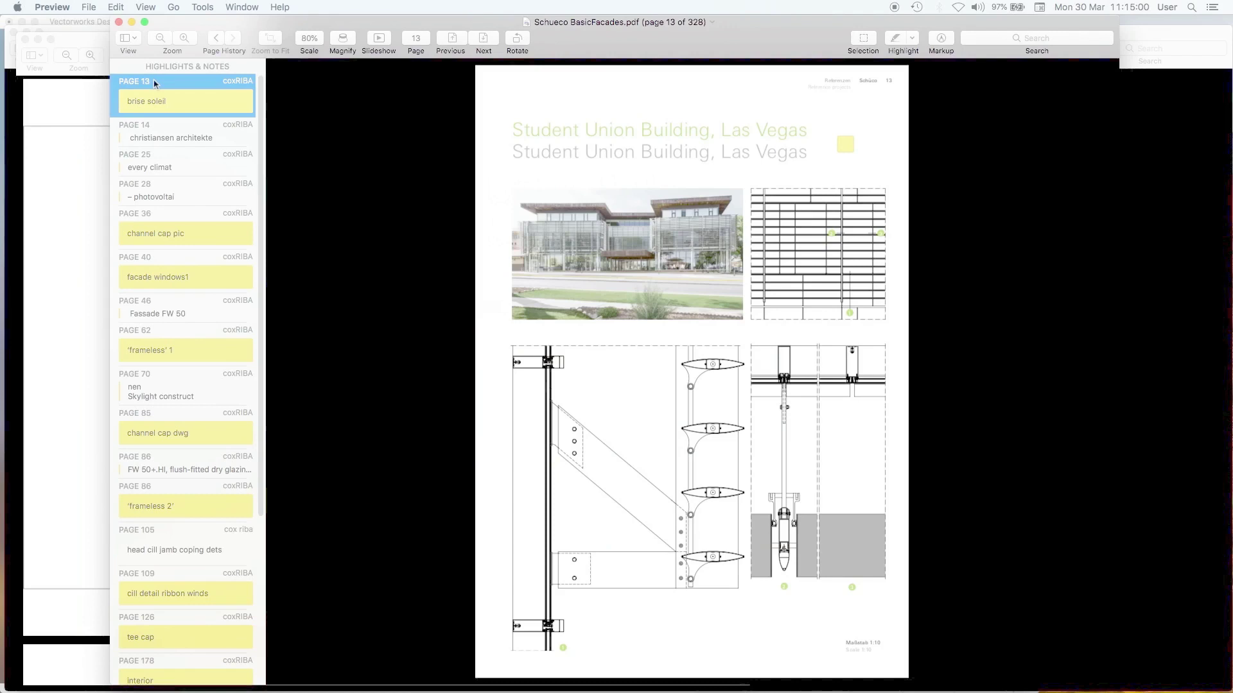
click(167, 164)
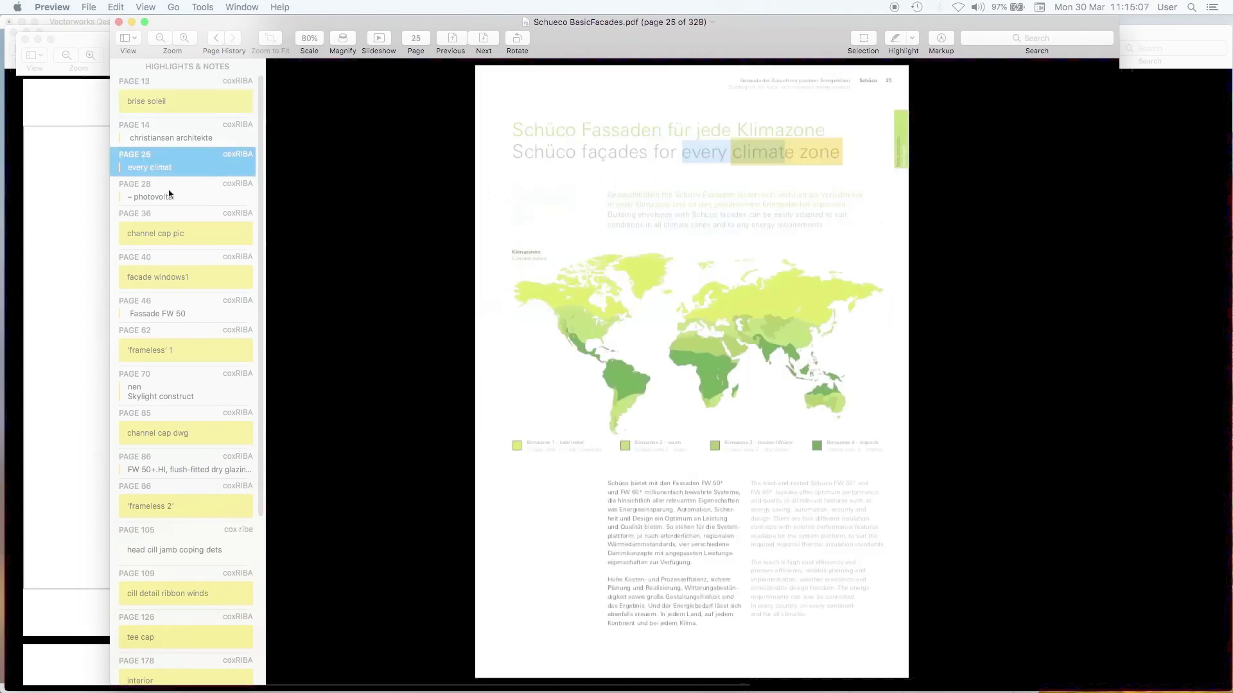
click(171, 194)
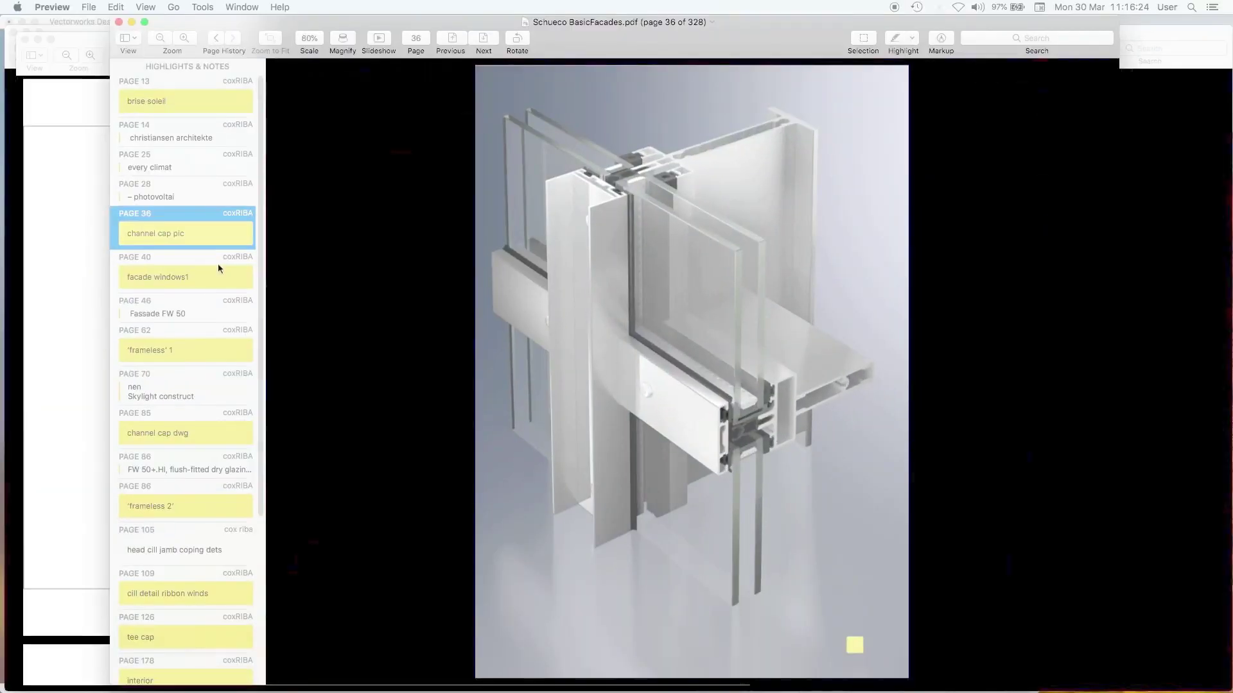
Go to the page 40 facade windows note in Schueco BasicFacades.pdf.
click(218, 267)
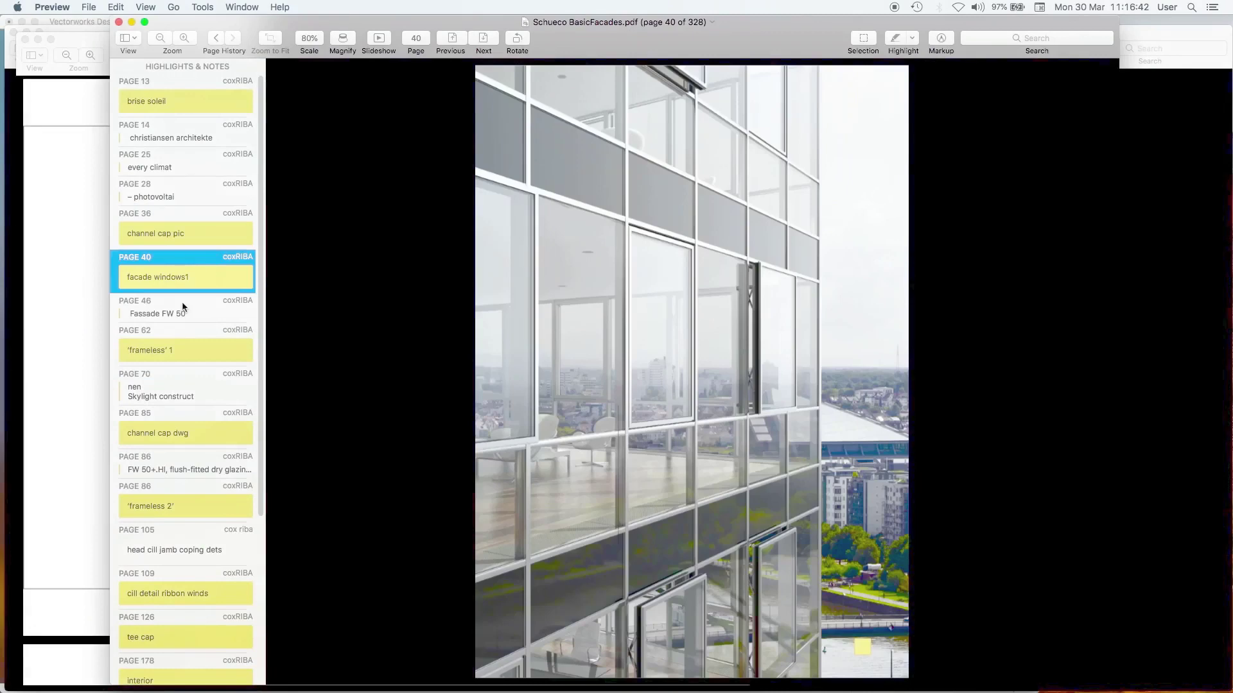